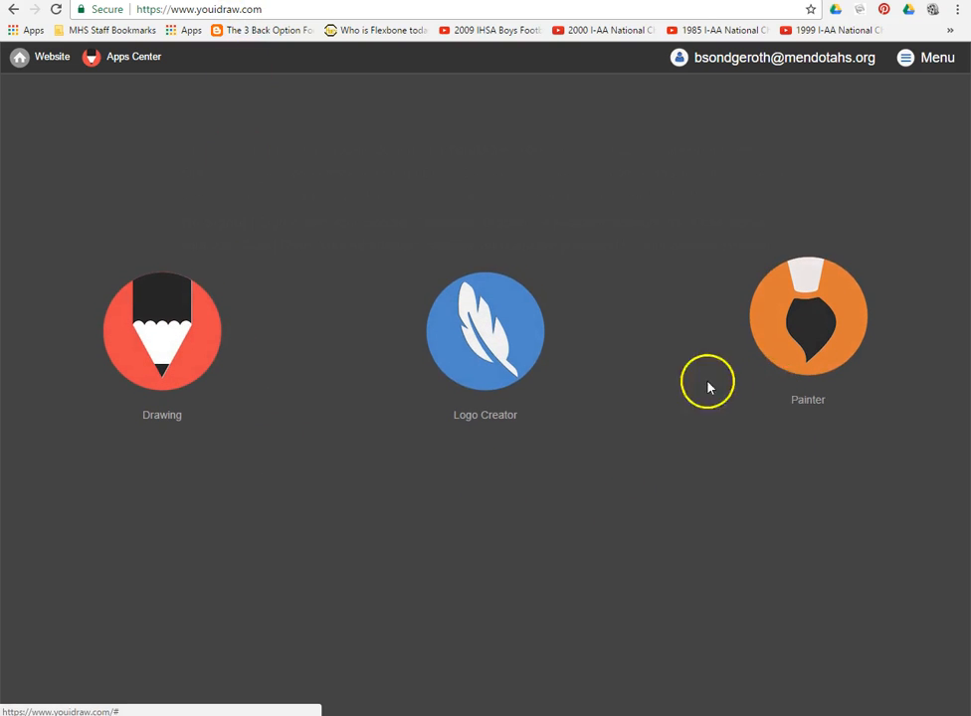
Step: Open the Drawing app and start a blank document
click(165, 346)
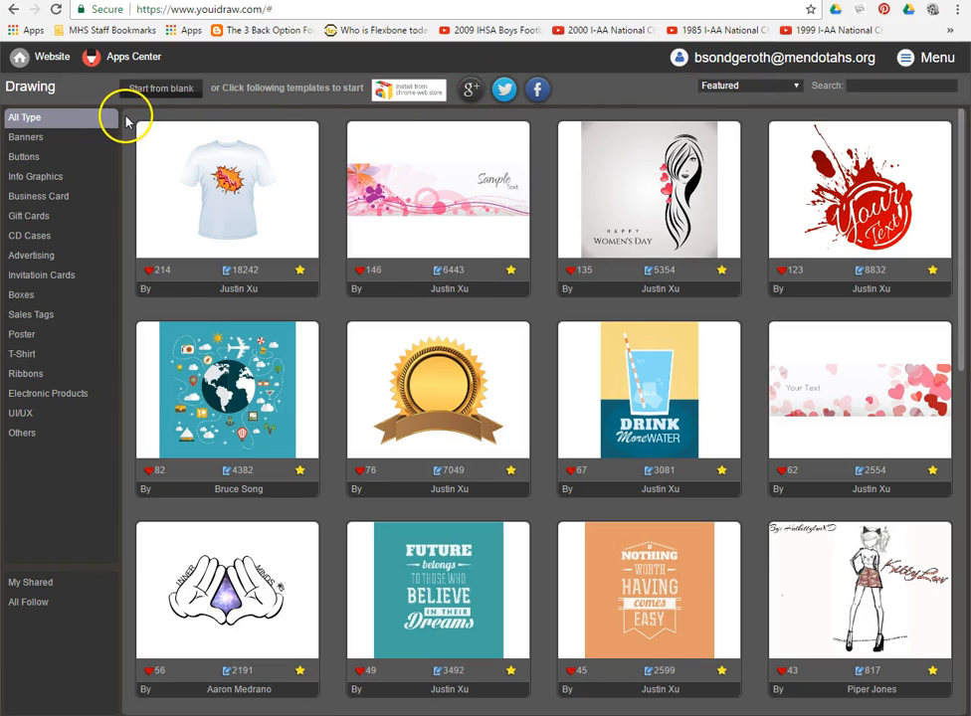
click(157, 92)
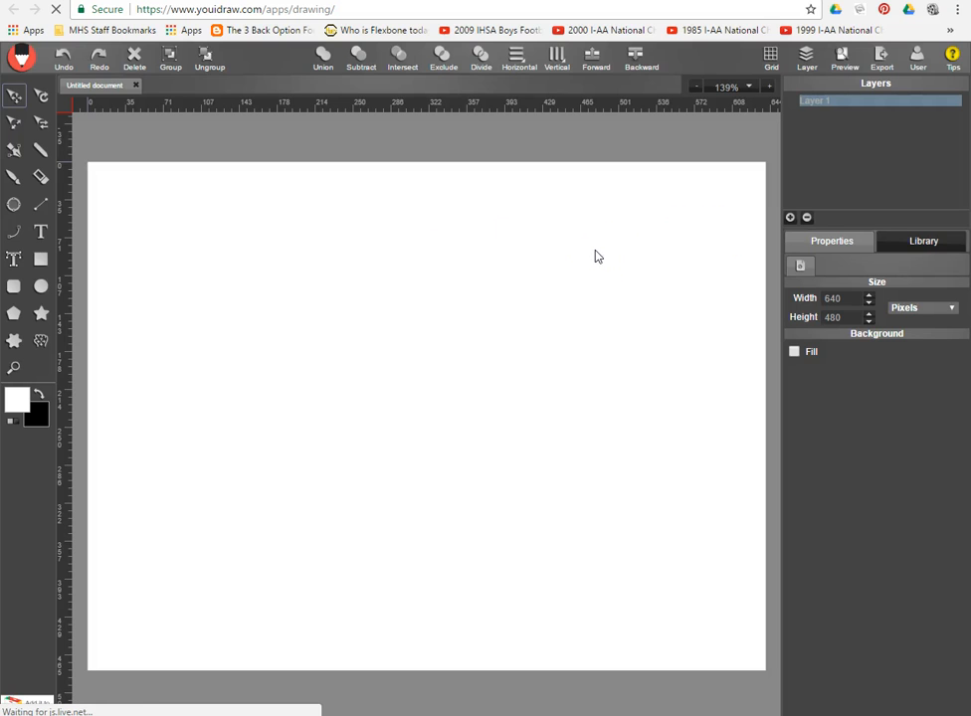
Step: Show the interface tips to review the workspace areas, and hide them again
click(952, 56)
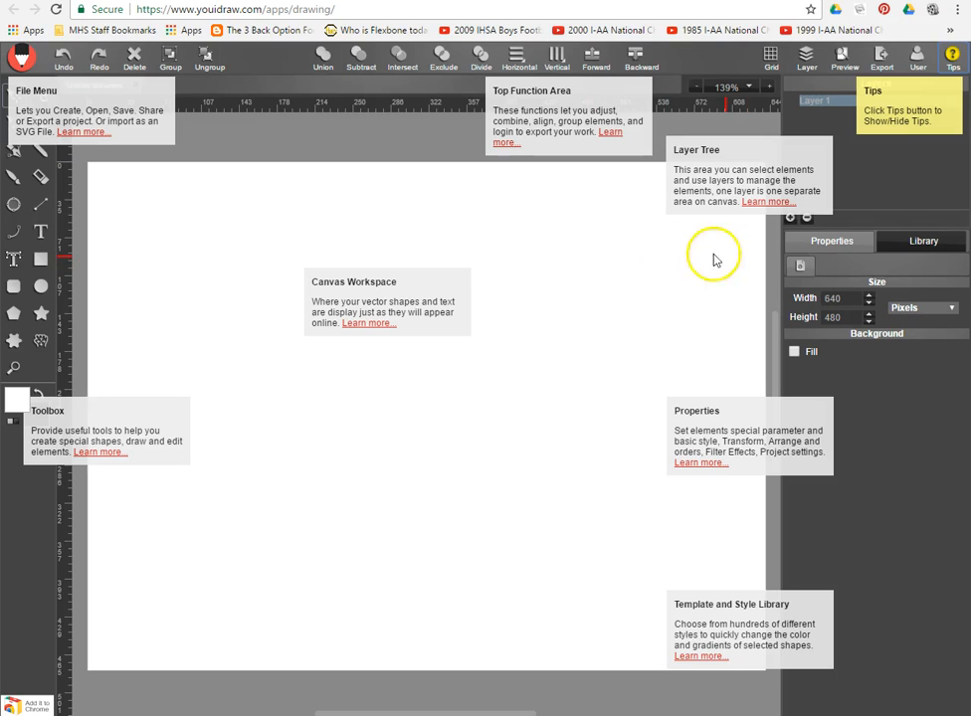
click(953, 57)
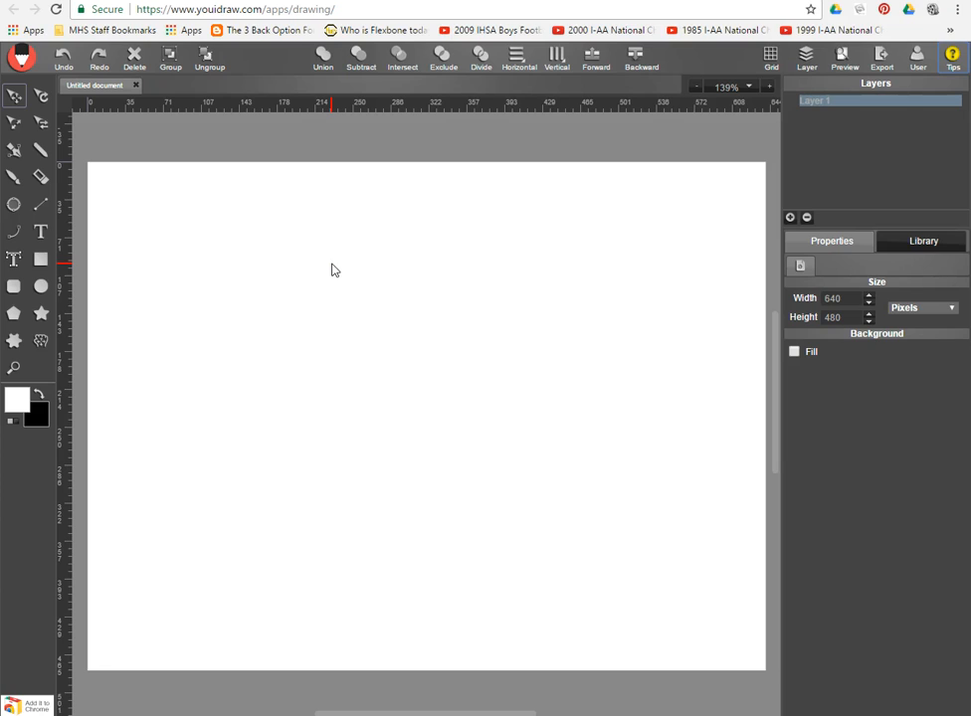
click(325, 267)
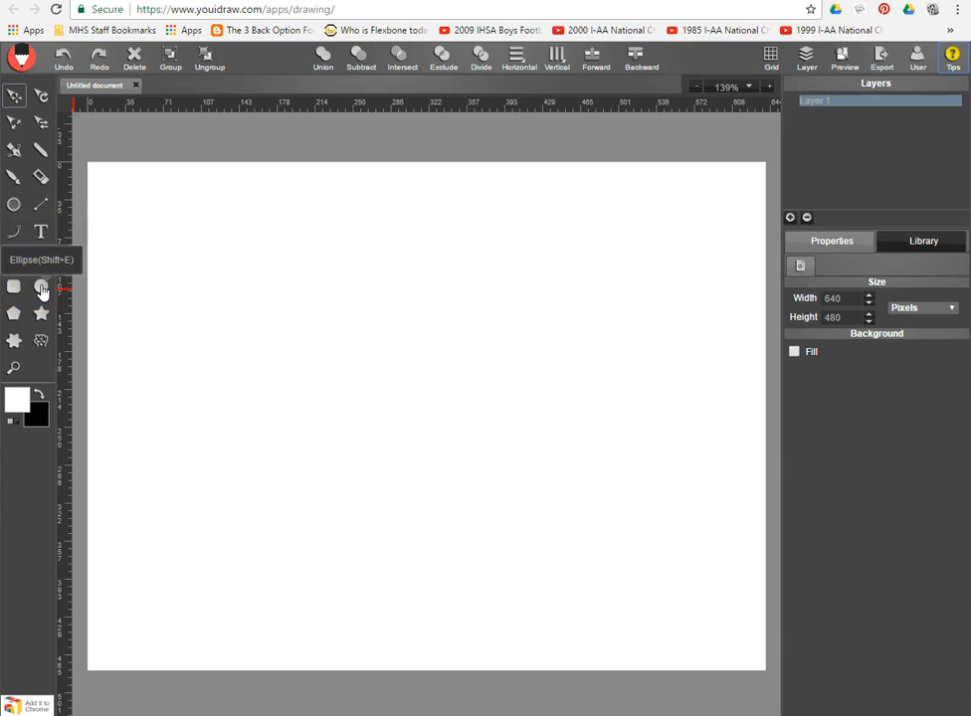
Step: Draw an upright ellipse about 140 px wide and 157 px high in the upper-left part of the canvas
click(16, 319)
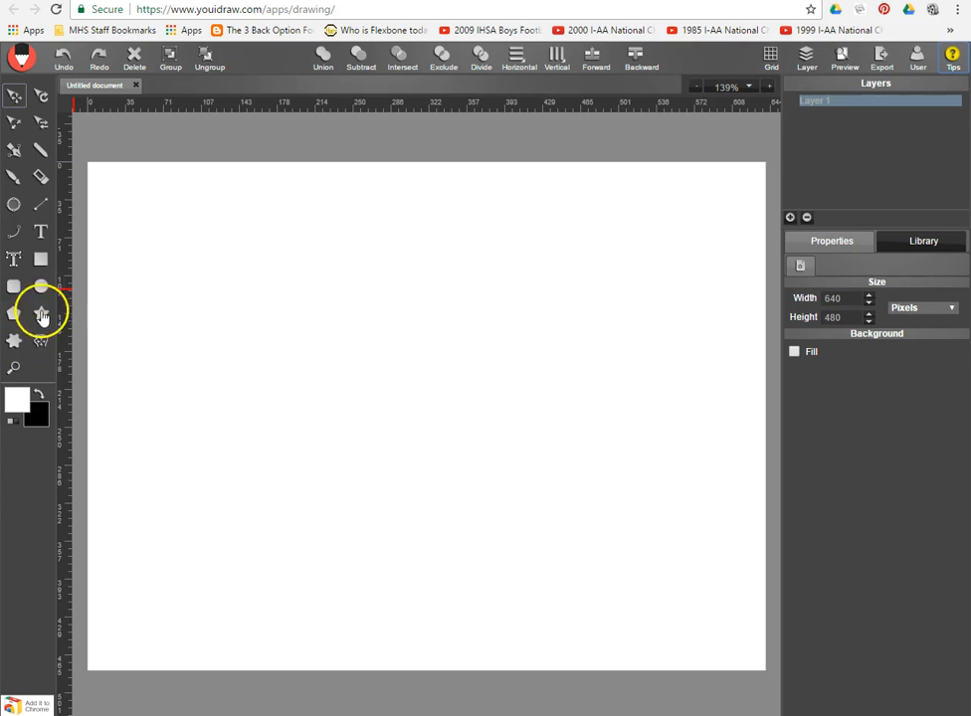
click(41, 288)
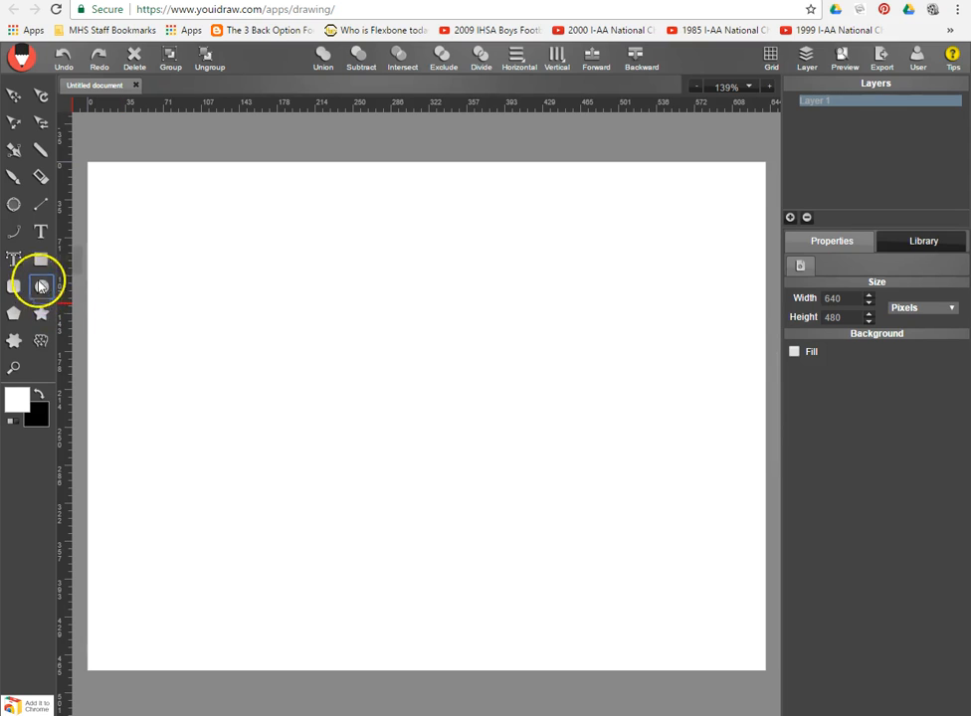
mouse_move(236, 237)
mouse_down()
mouse_move(256, 333)
mouse_move(385, 403)
mouse_up()
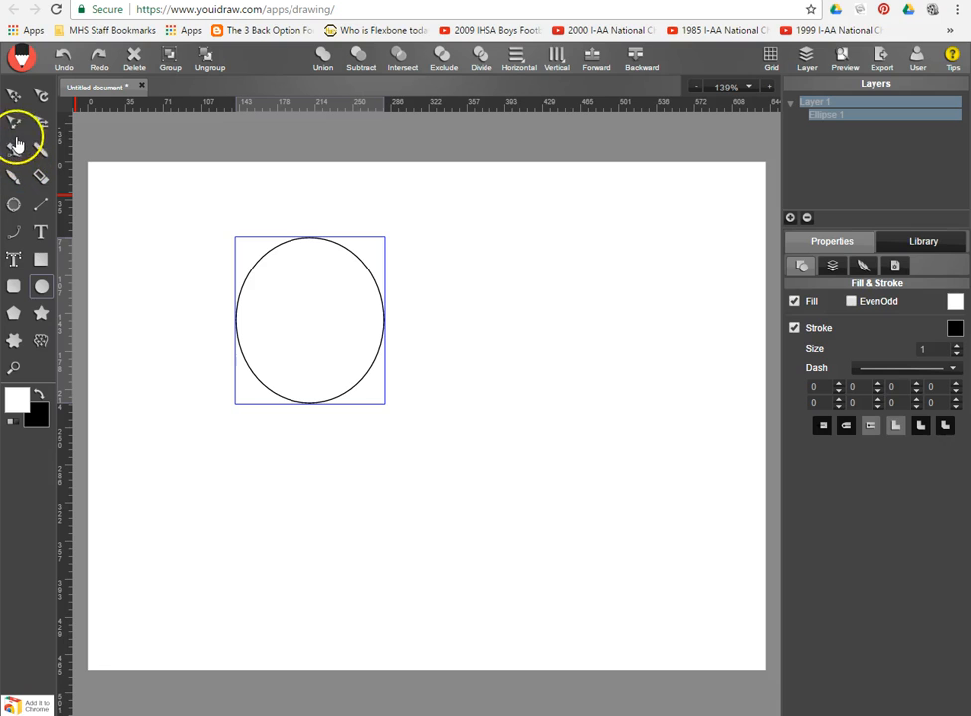
Step: Edit the ellipse's nodes and pull its bottom node about 20 px further down
click(269, 251)
click(14, 95)
click(308, 236)
double_click(310, 238)
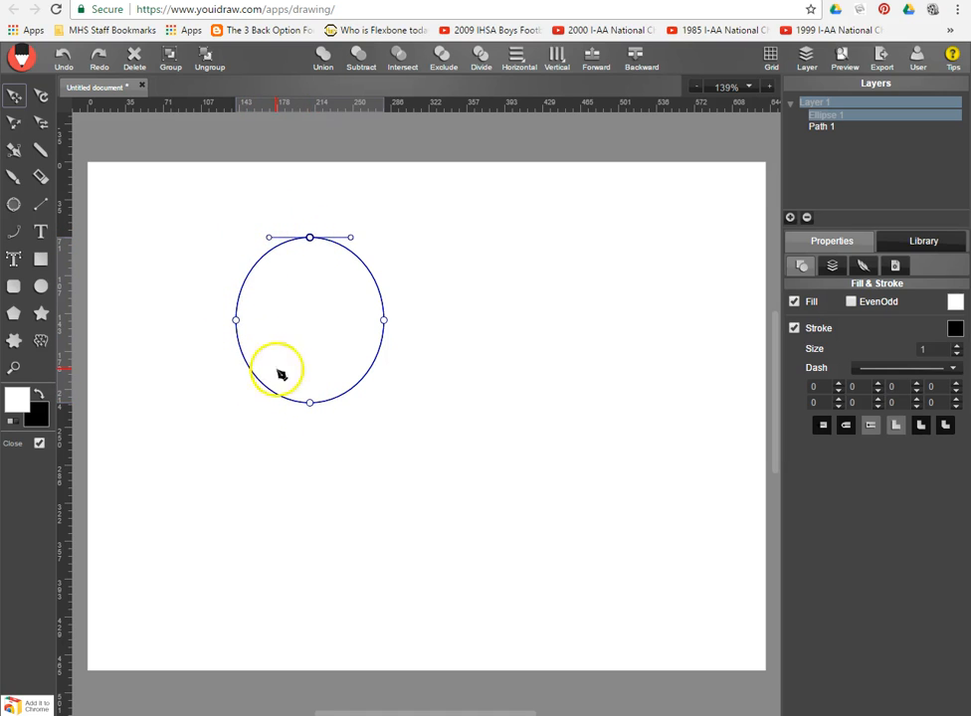
drag(312, 406, 361, 453)
Step: Stretch the bottom node's curve handles horizontally to form a broad, rounded base, and finish node editing
click(351, 426)
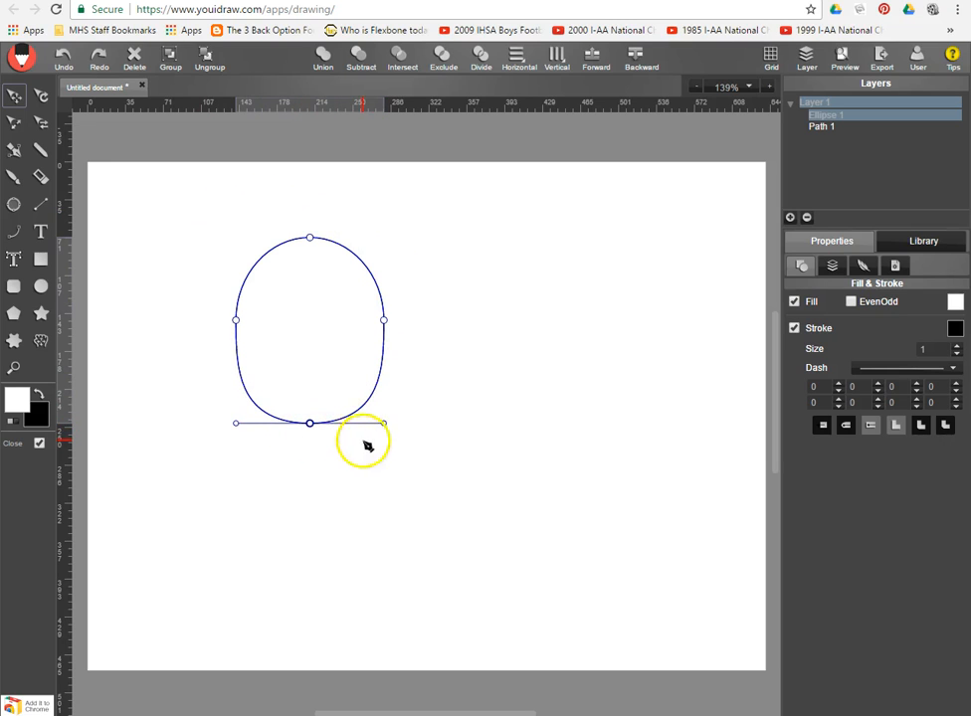
drag(382, 429, 356, 415)
click(295, 429)
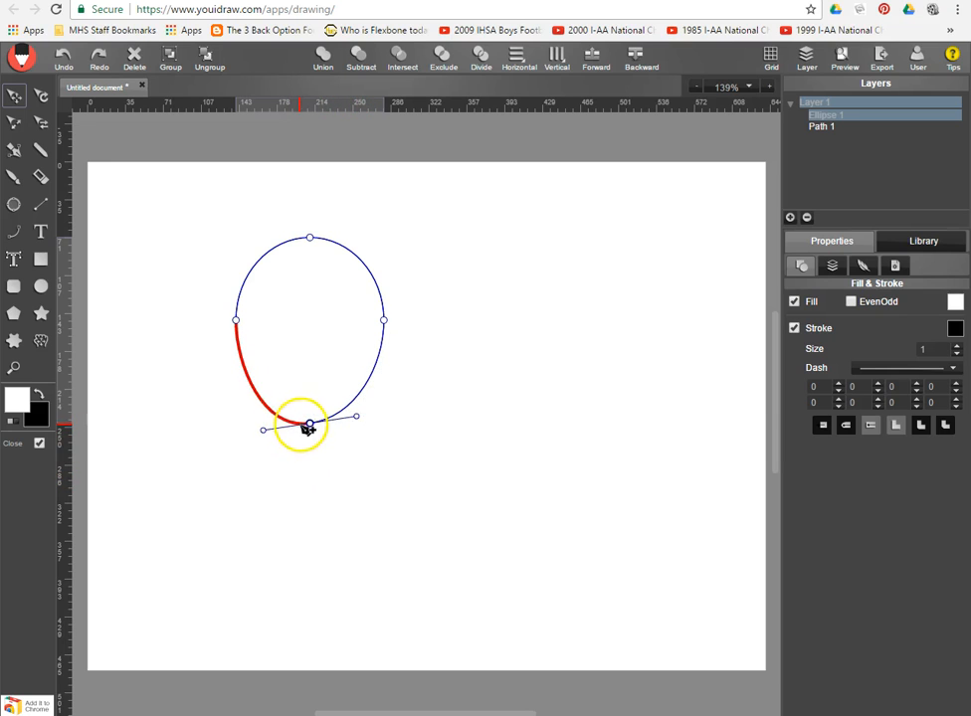
click(310, 424)
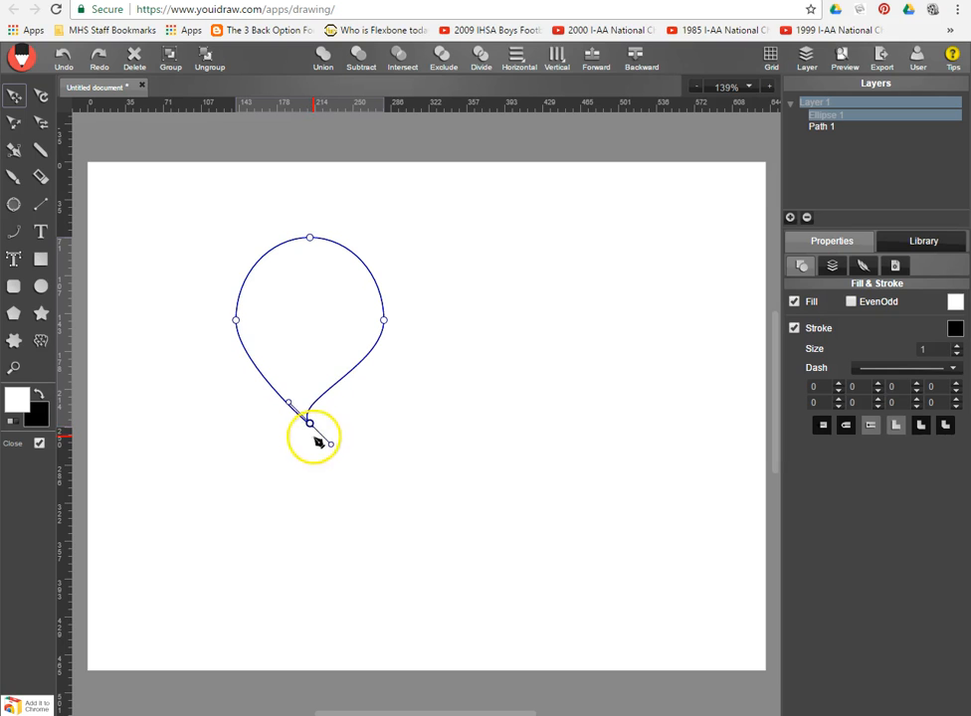
drag(332, 450, 228, 427)
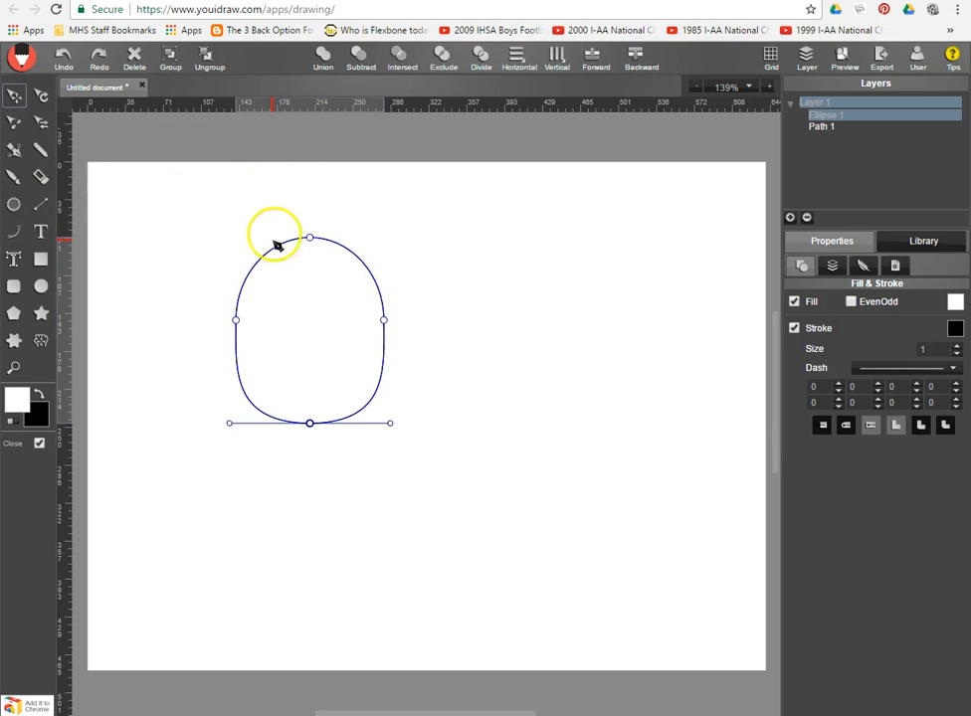
click(15, 96)
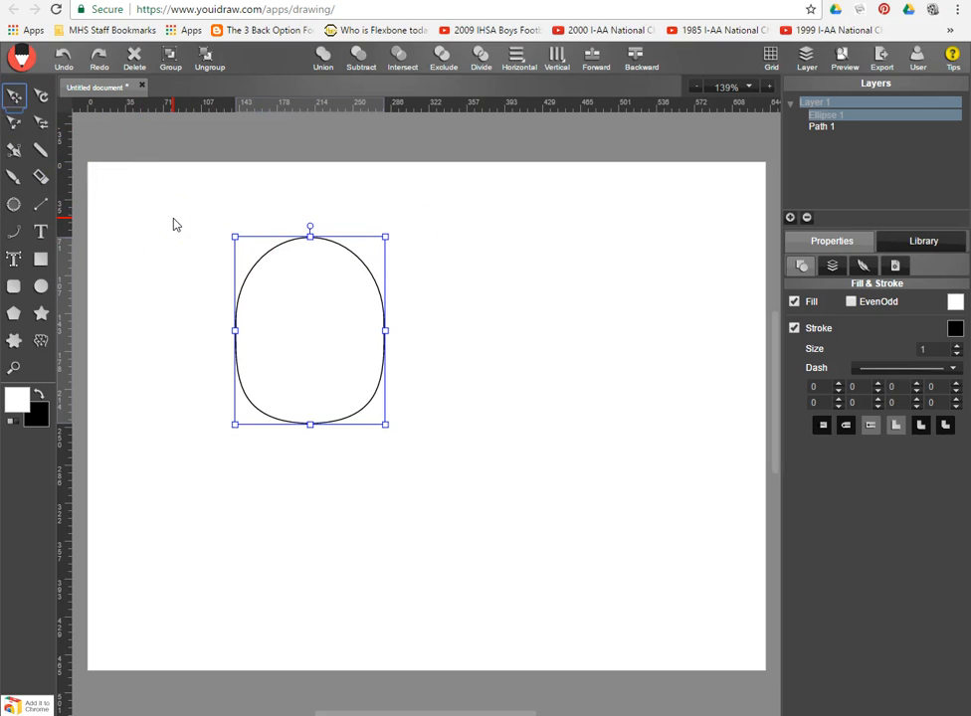
Step: Duplicate the rounded shape and place the copy beside the original, level with it and overlapping it by half
key(ctrl+v)
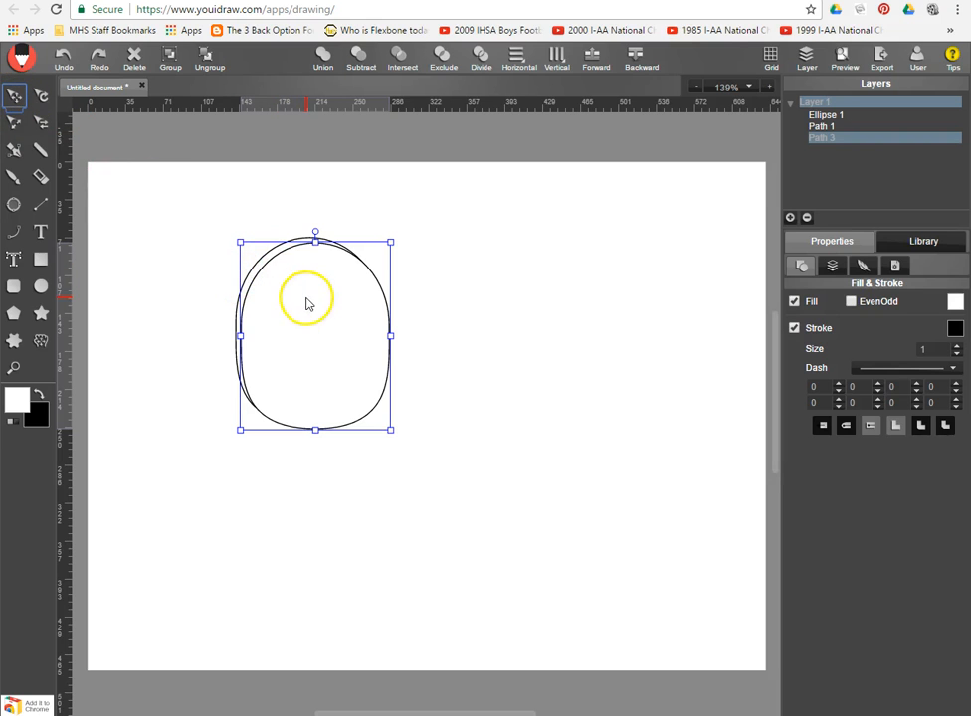
drag(297, 321, 390, 346)
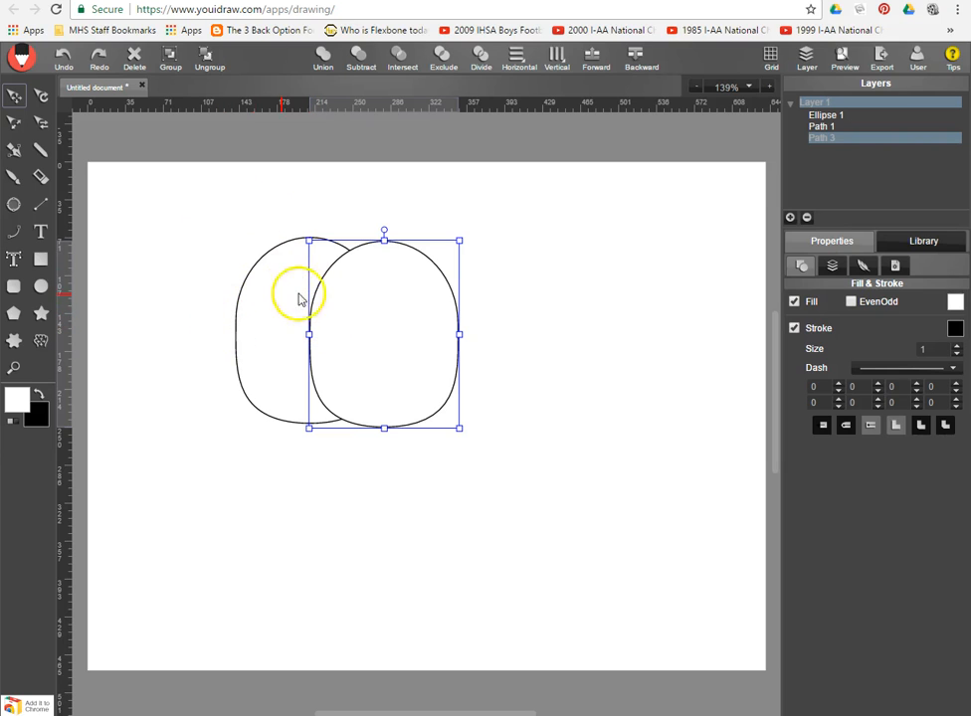
drag(393, 326, 386, 324)
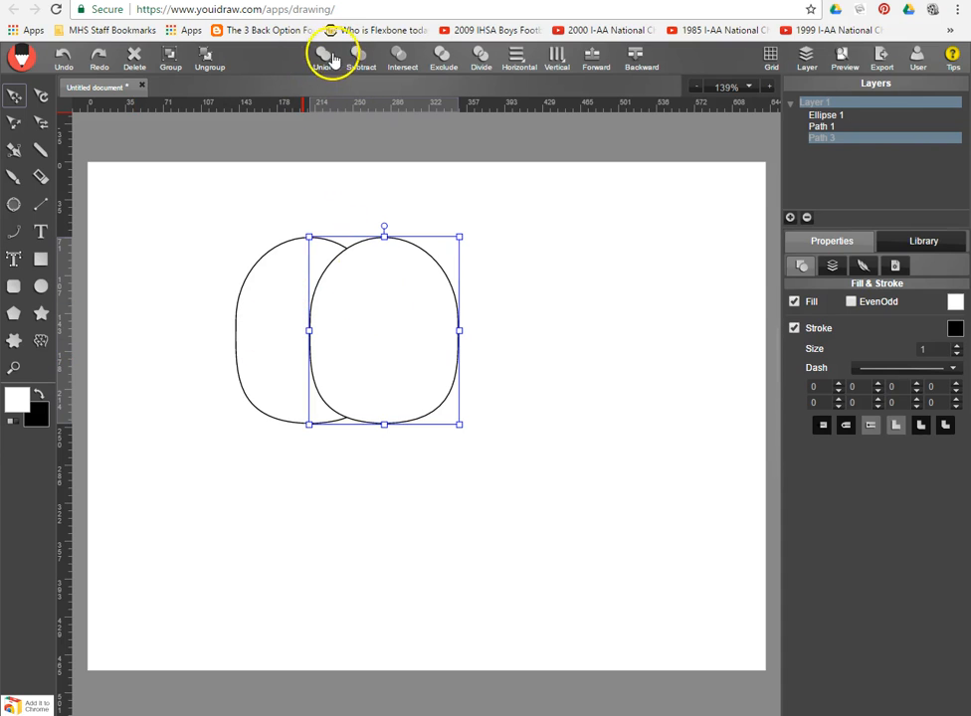
Step: Select both overlapping shapes and merge them with Union
drag(199, 208, 363, 330)
drag(499, 463, 500, 468)
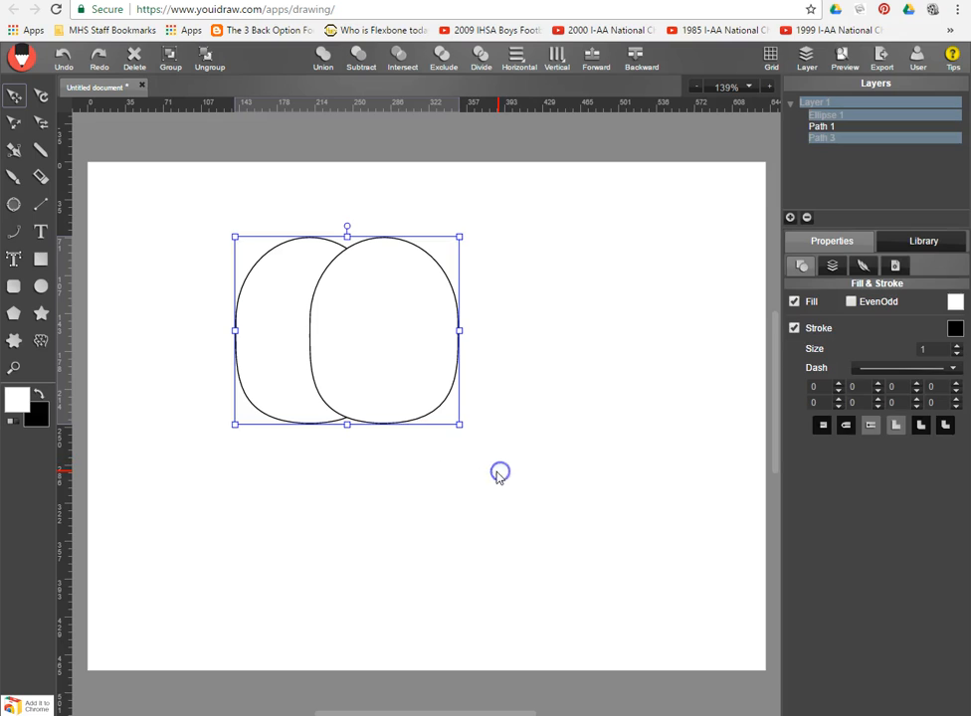
click(323, 64)
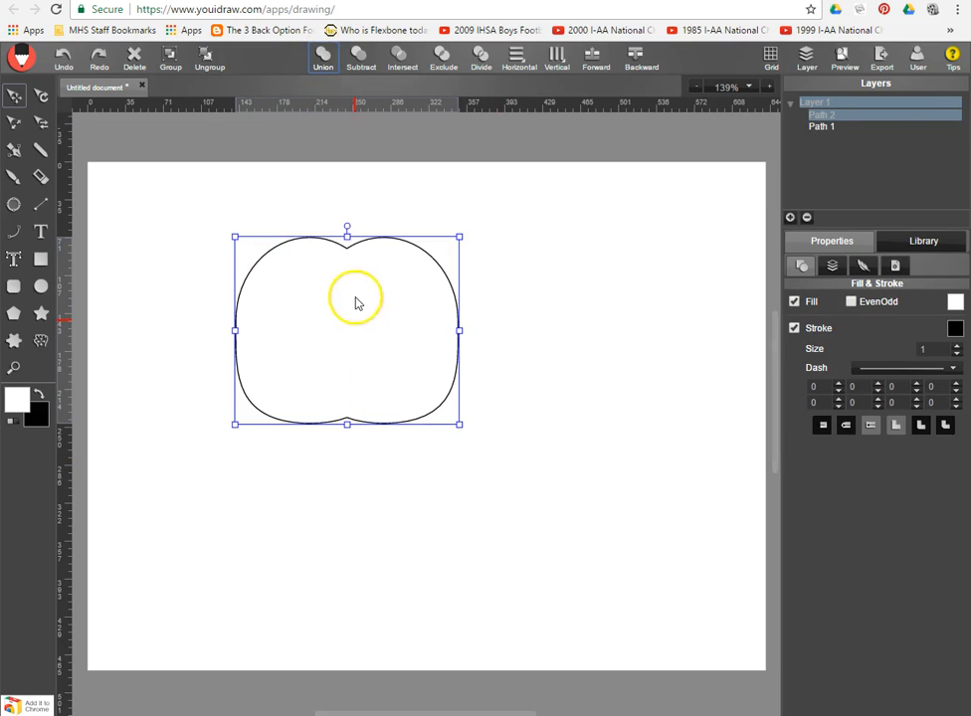
Step: Undo the Union, compare Subtract, Intersect, Exclude and Divide by undoing each in turn, and reapply Union to the two shapes
click(64, 56)
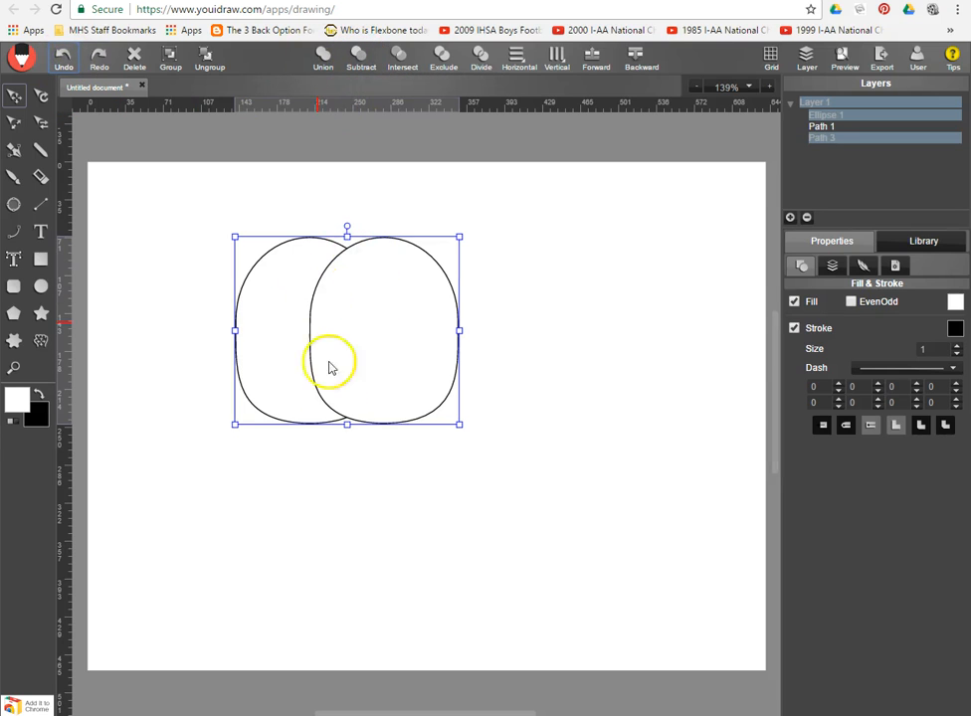
click(353, 56)
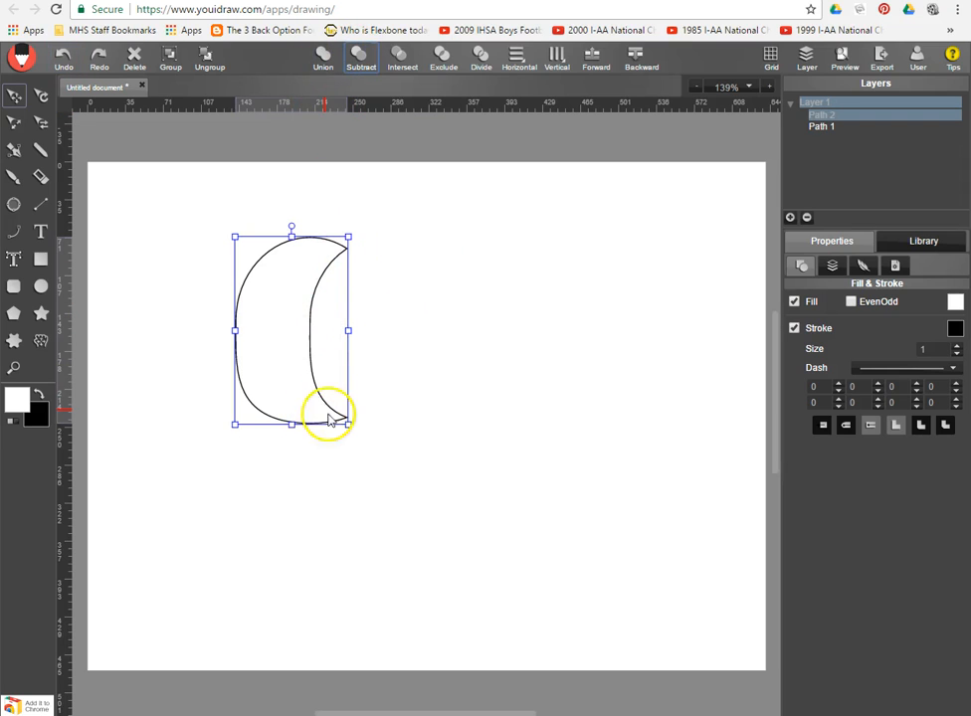
click(63, 57)
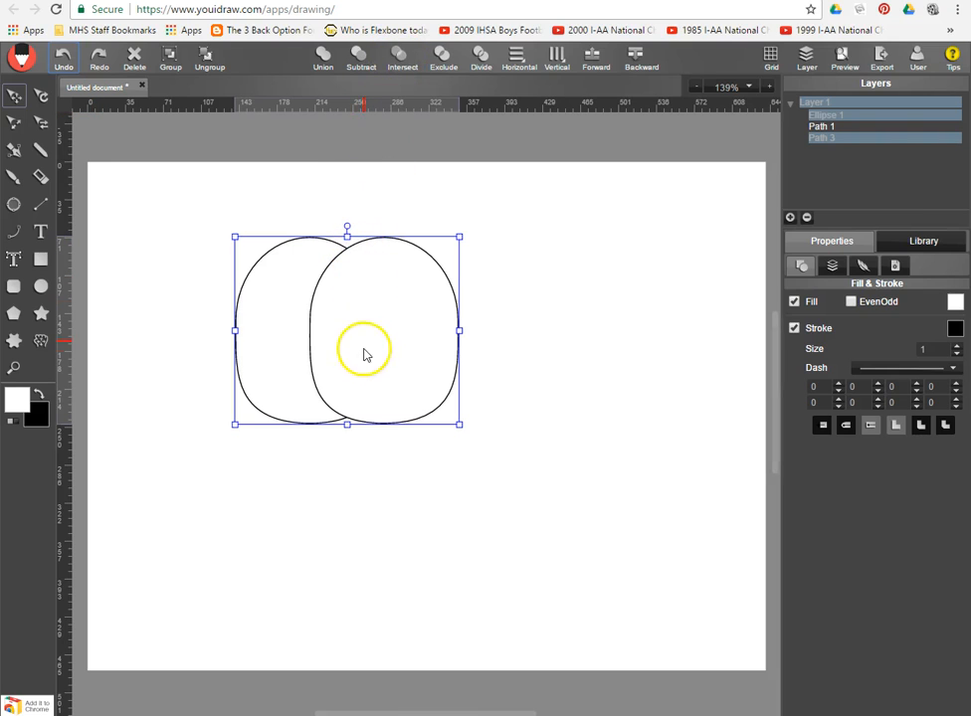
click(401, 60)
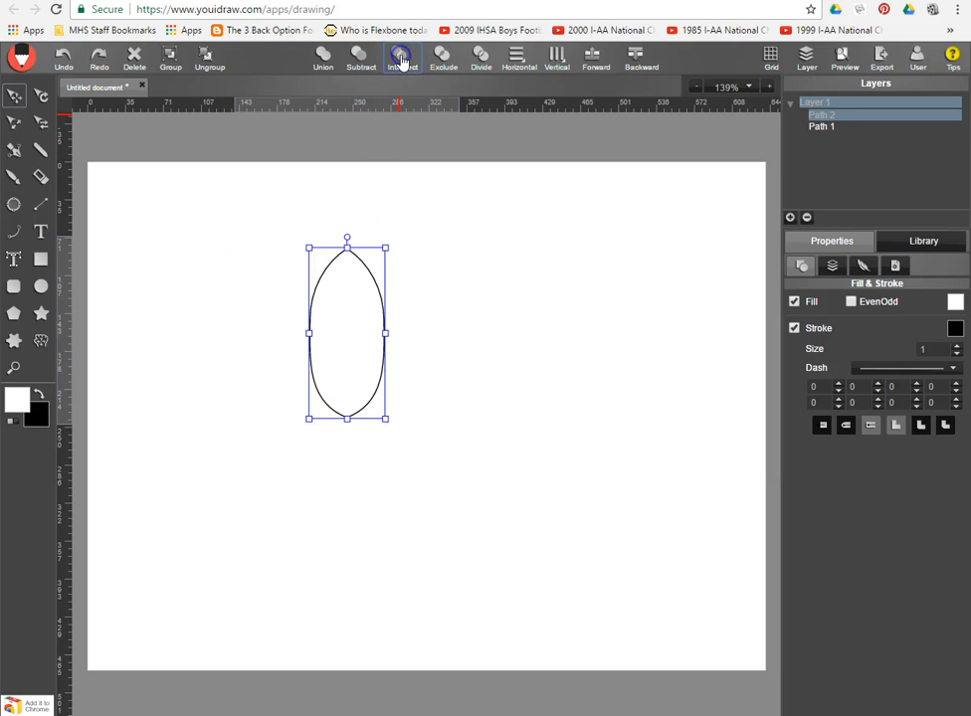
click(62, 57)
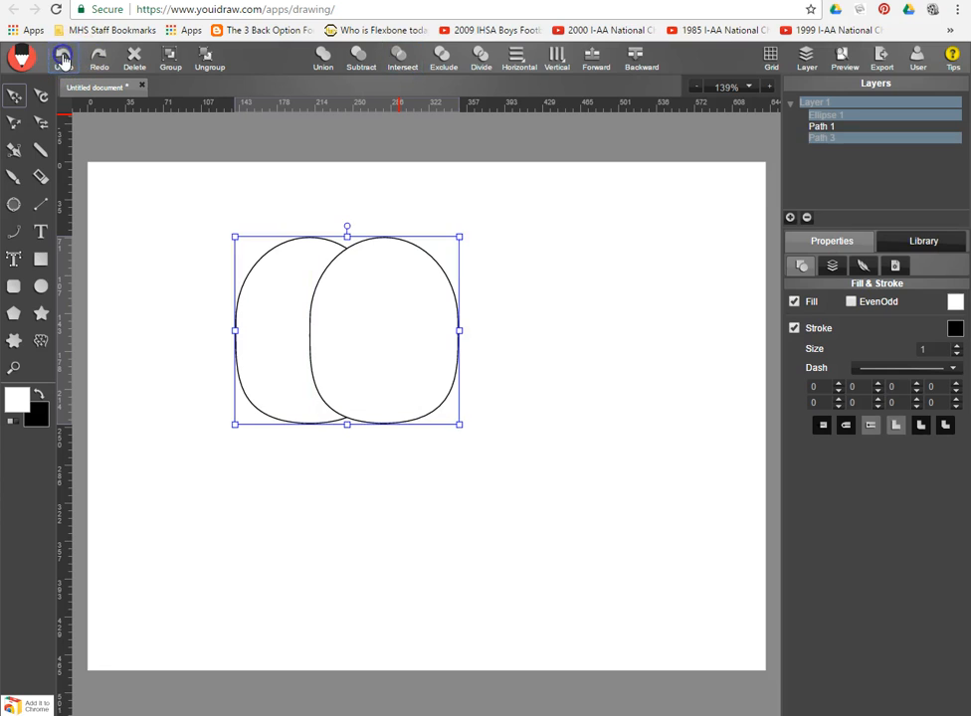
click(445, 64)
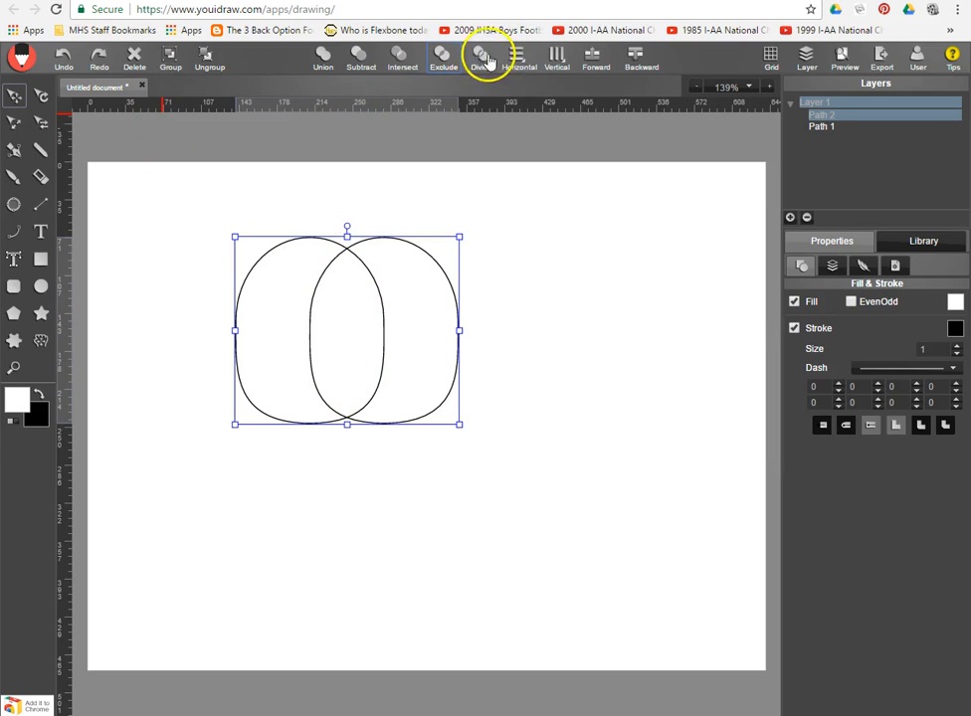
click(74, 75)
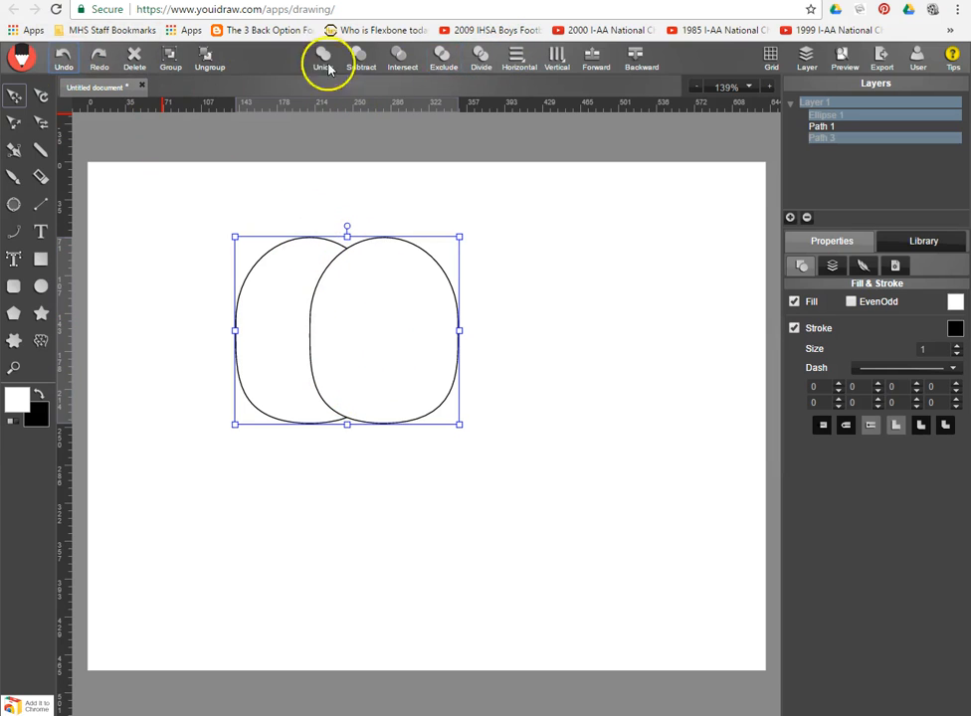
click(481, 57)
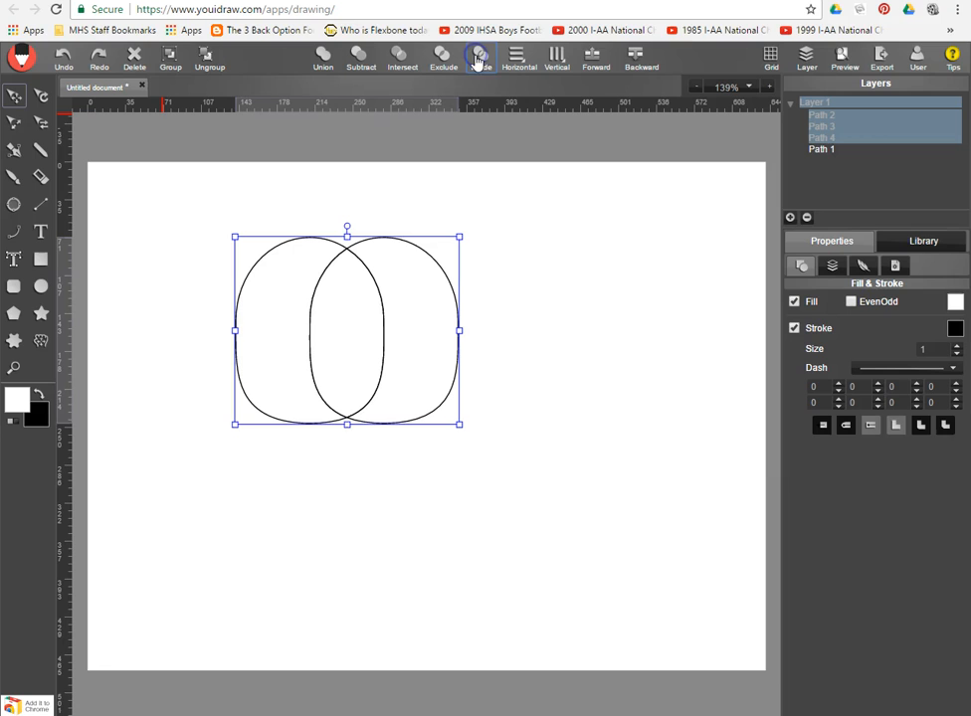
click(57, 57)
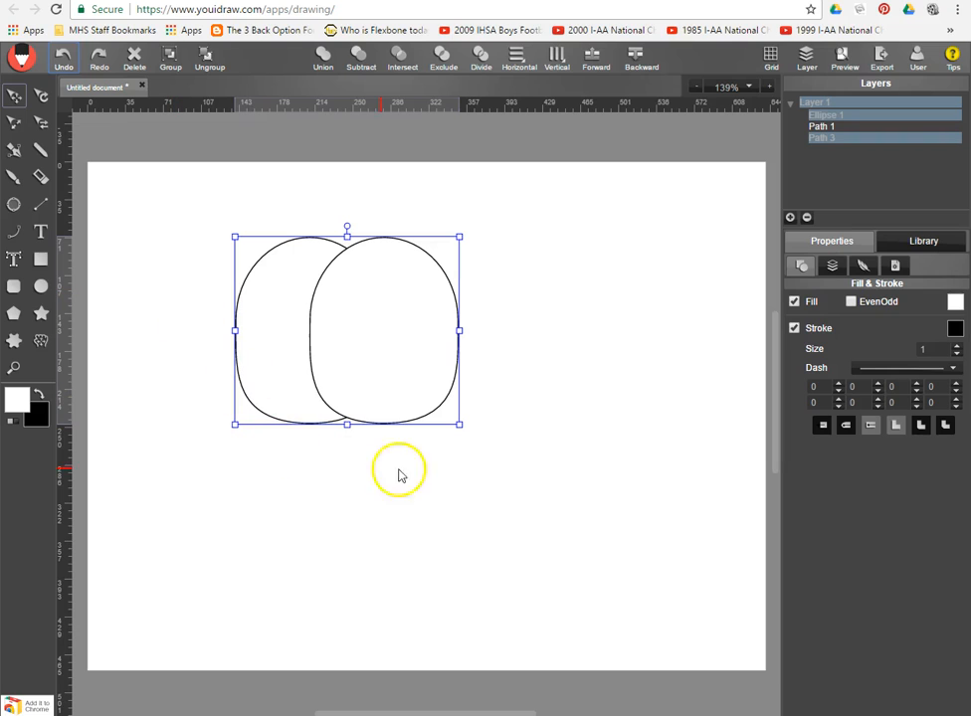
click(323, 61)
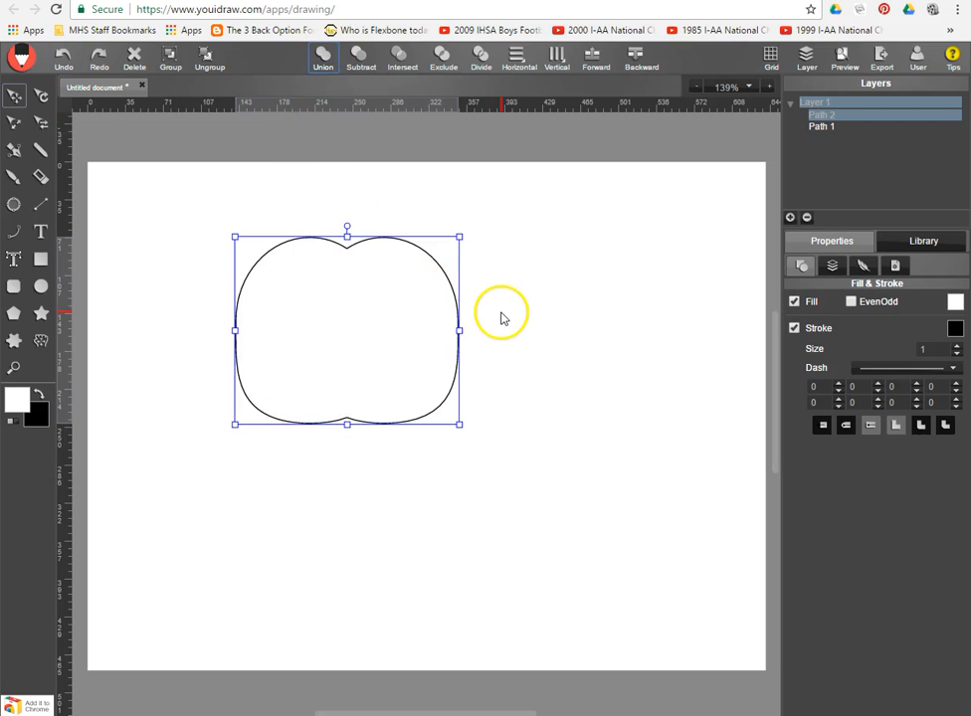
Step: Edit the merged shape's nodes and delete the two bottom nodes on either side of the lower notch
double_click(295, 265)
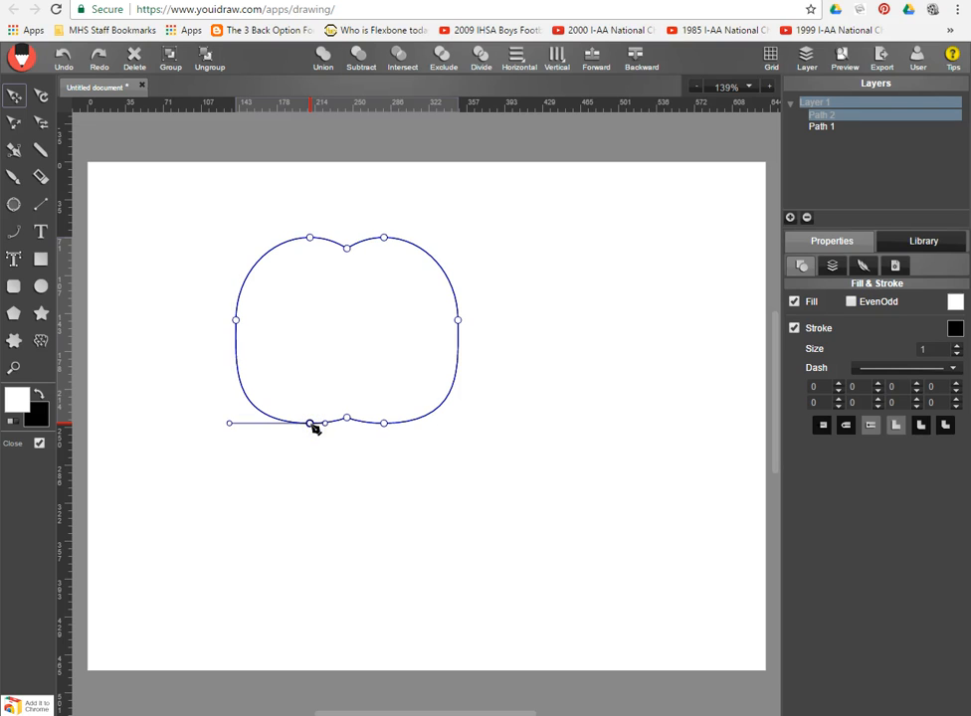
key(Delete)
click(386, 422)
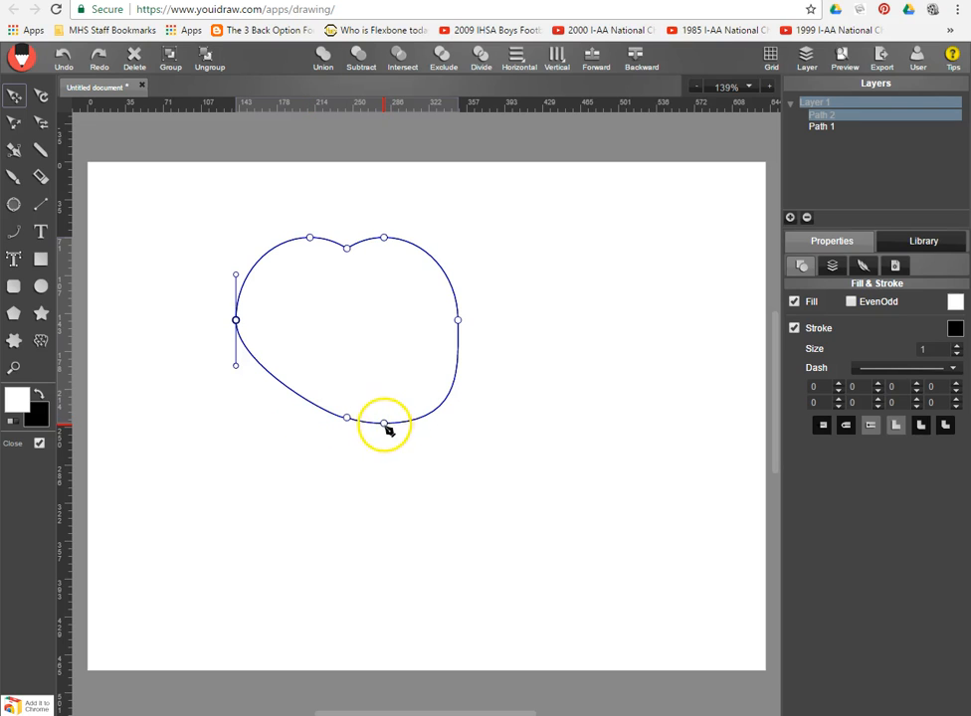
key(Delete)
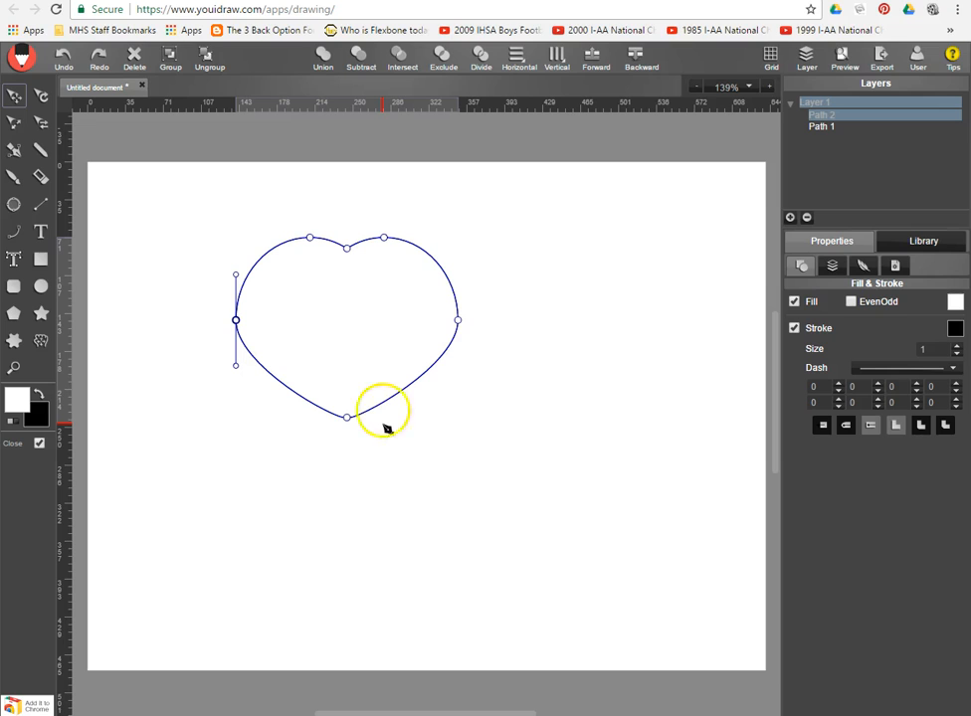
Step: Refine the heart by pulling its bottom node further down and moving both side nodes slightly inward
drag(350, 423, 347, 442)
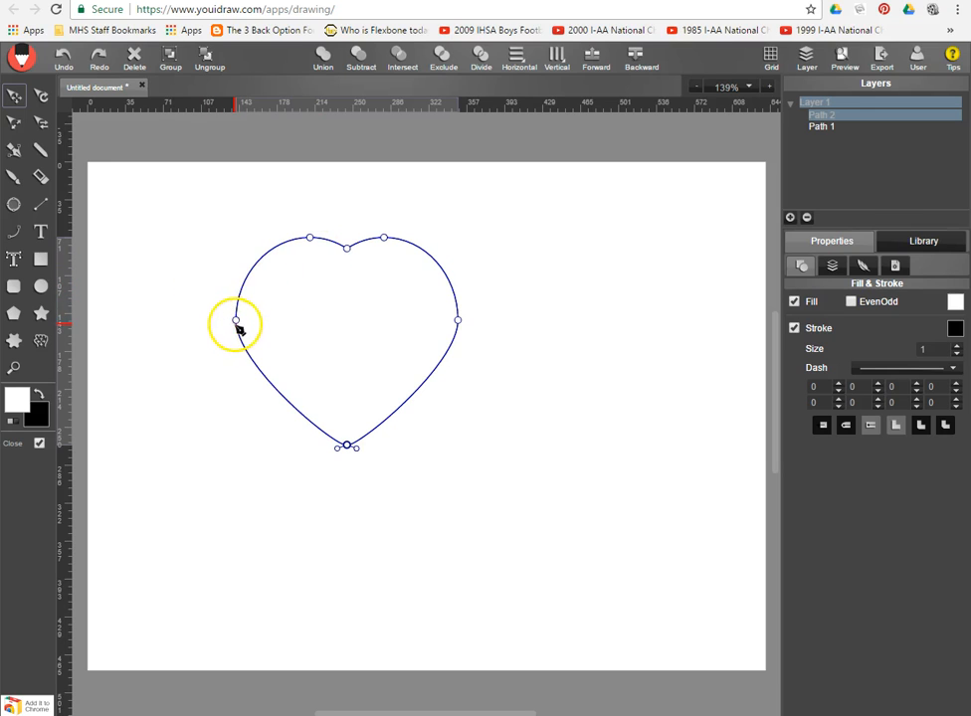
drag(237, 321, 240, 321)
drag(459, 323, 452, 320)
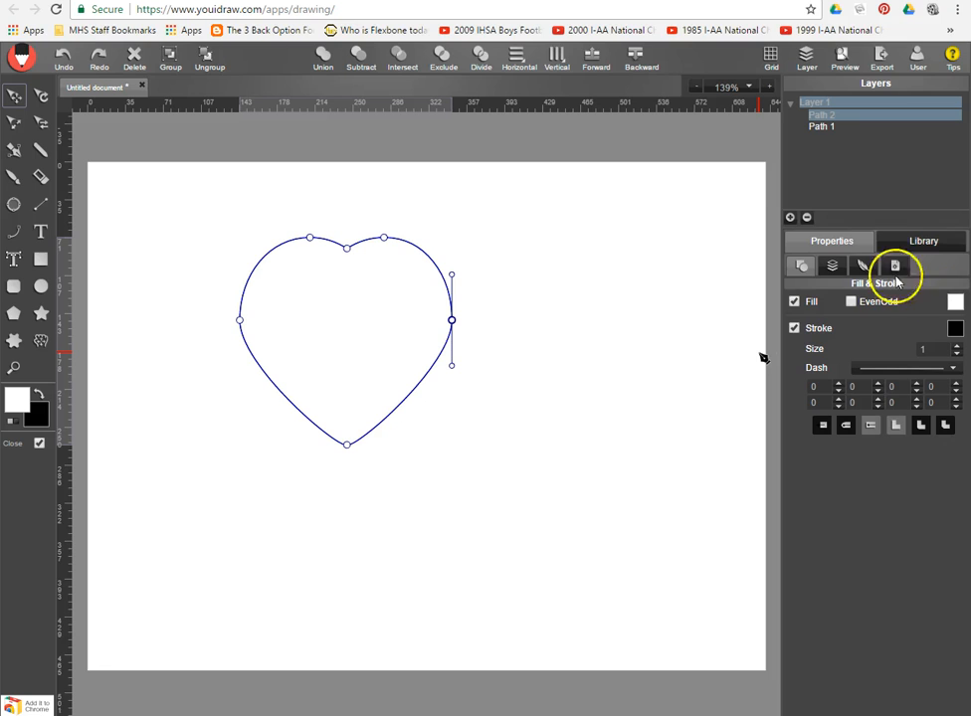
Step: Give the heart a radial gradient fill and move the gradient's centre down to about x 0.503, y 0.615
click(954, 304)
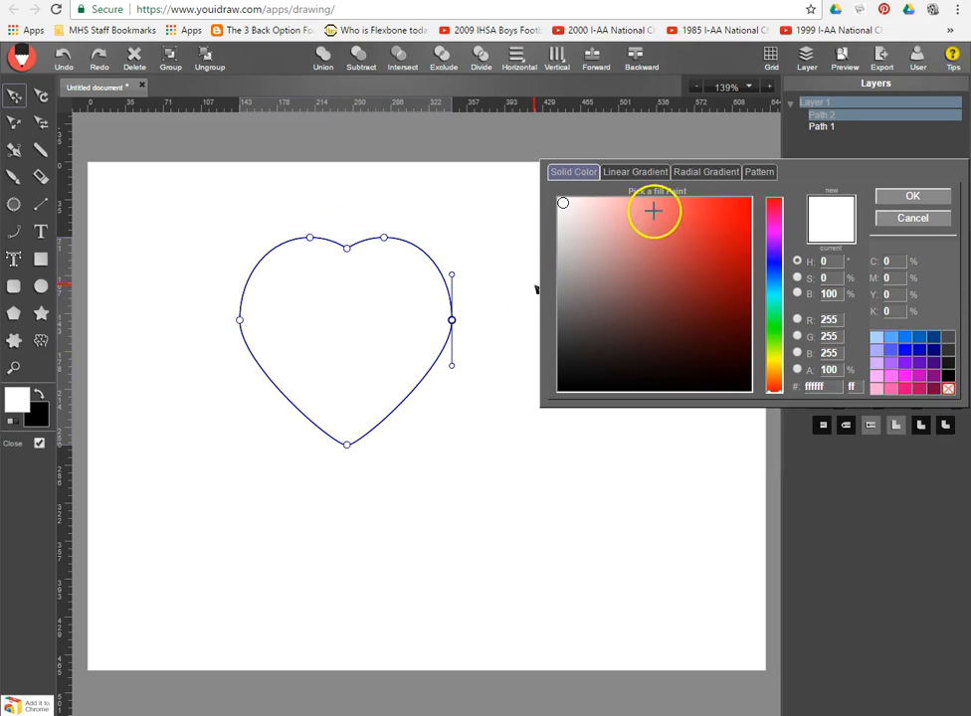
click(694, 175)
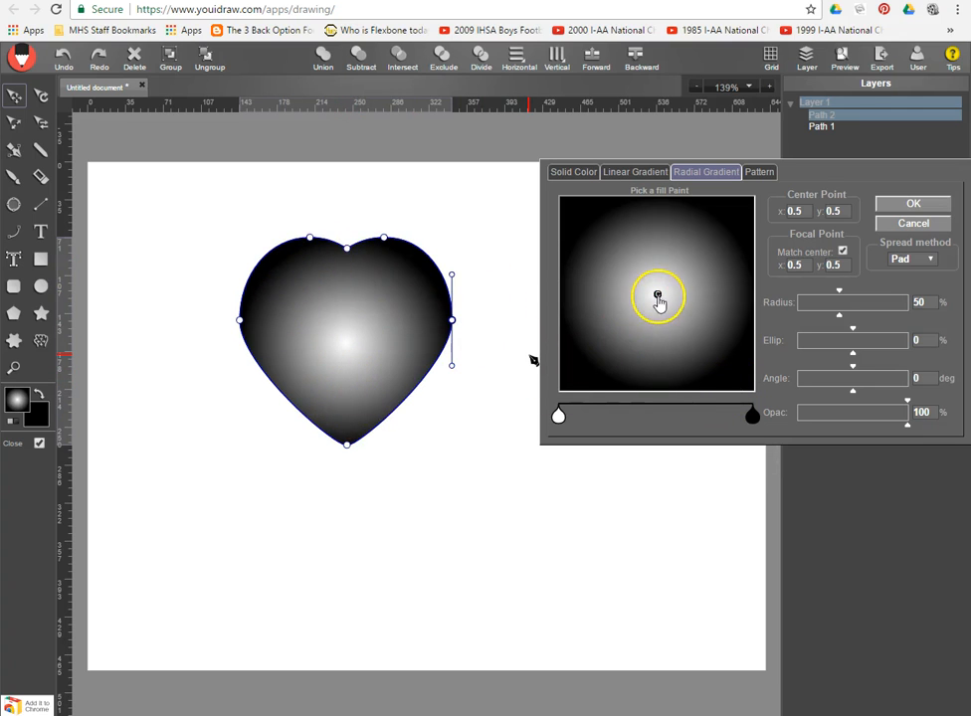
mouse_move(658, 297)
mouse_down()
mouse_move(655, 329)
mouse_move(663, 336)
mouse_move(658, 321)
mouse_up()
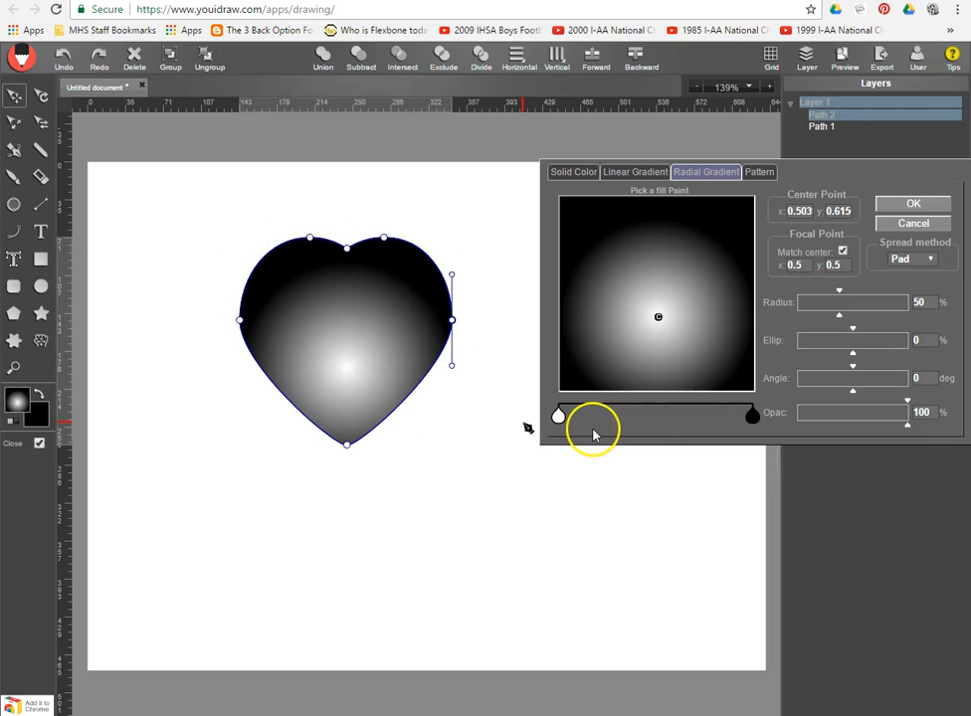
double_click(753, 420)
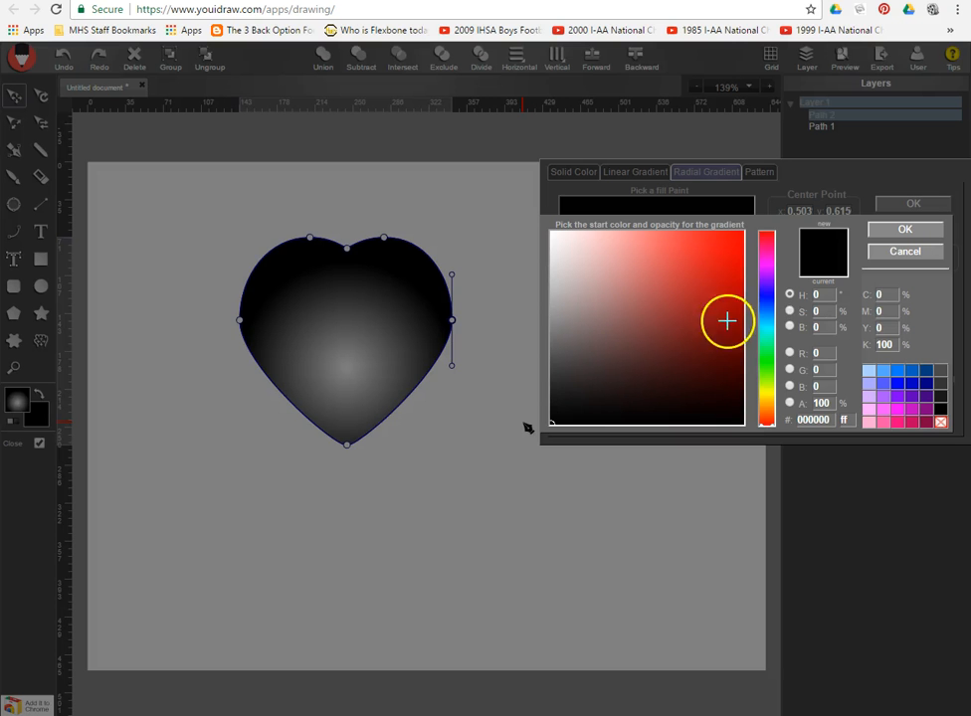
click(770, 301)
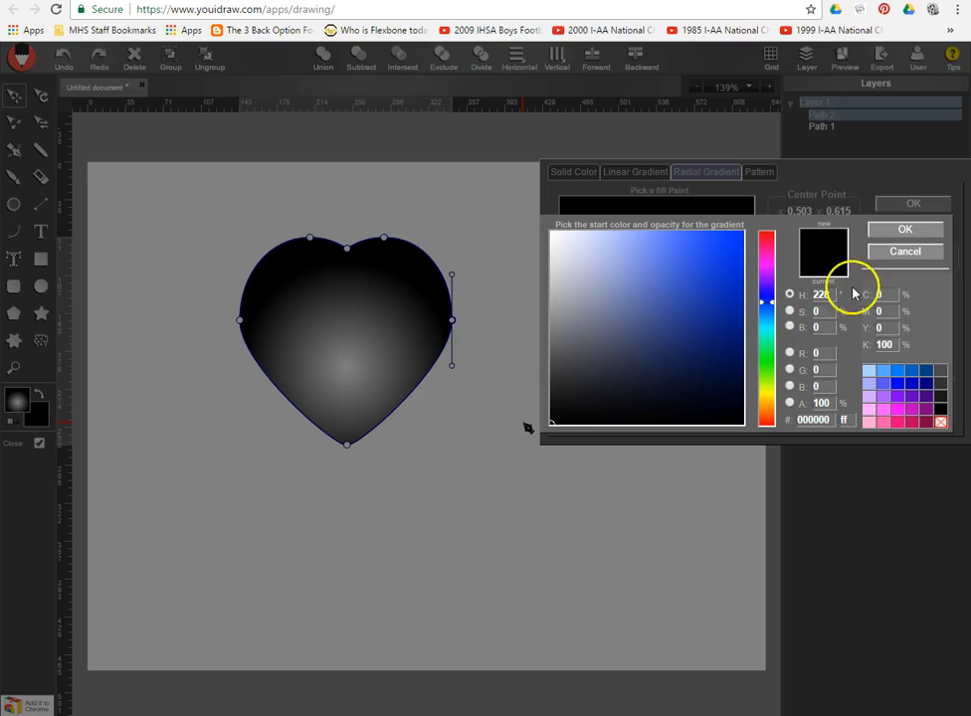
click(898, 233)
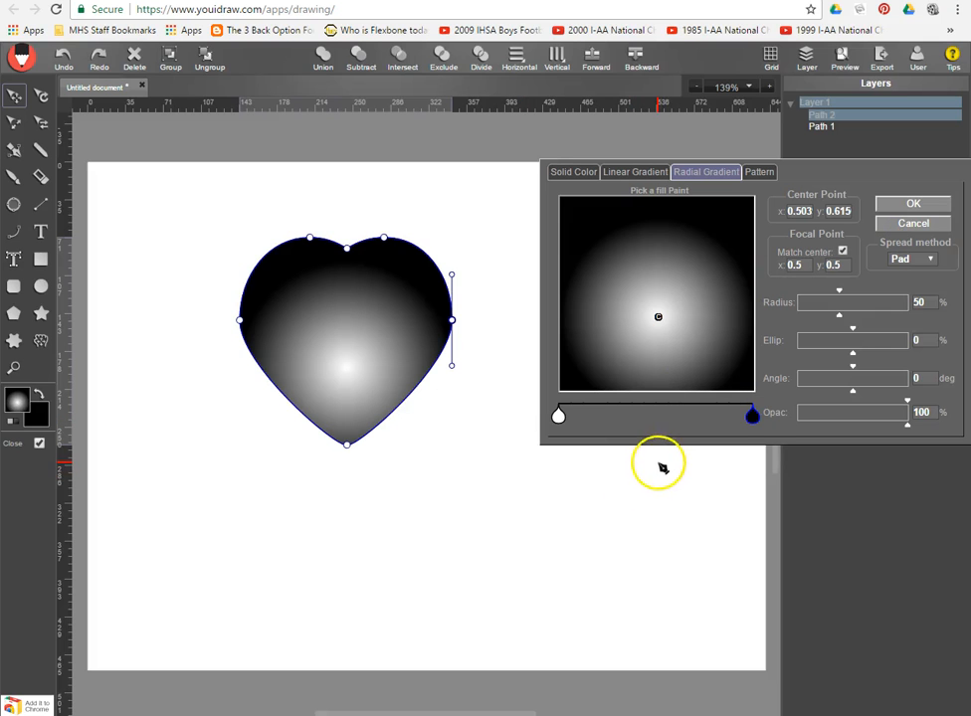
Step: Change the radial gradient's black outer colour stop to a deep, saturated blue
click(752, 418)
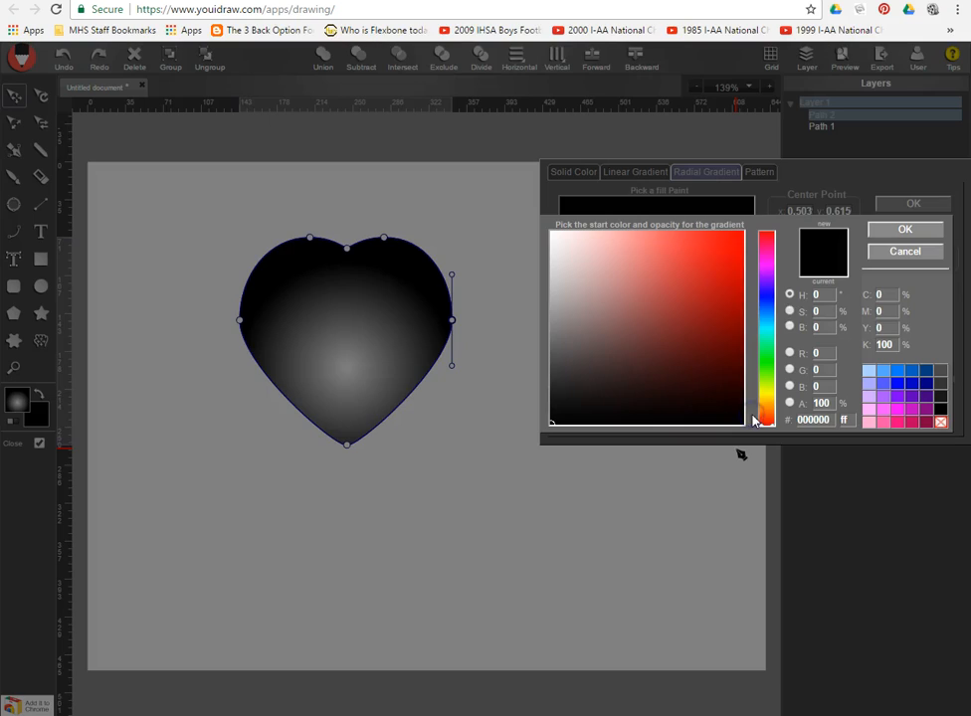
click(769, 295)
click(733, 277)
click(902, 230)
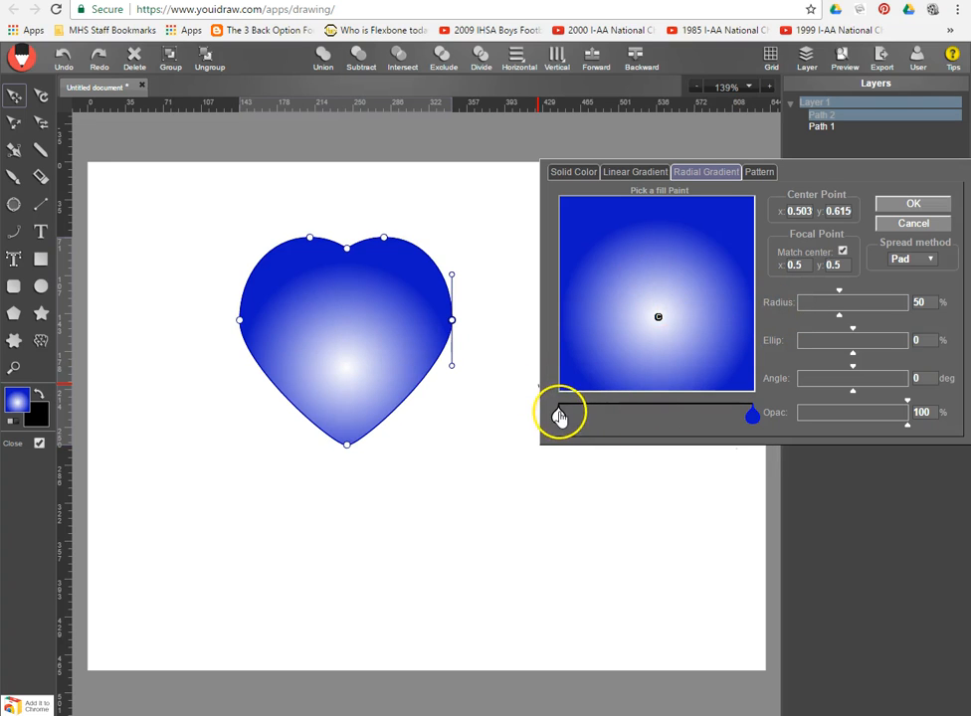
Step: Add a colour stop at the middle of the gradient and set it to purple 854dbc
click(657, 412)
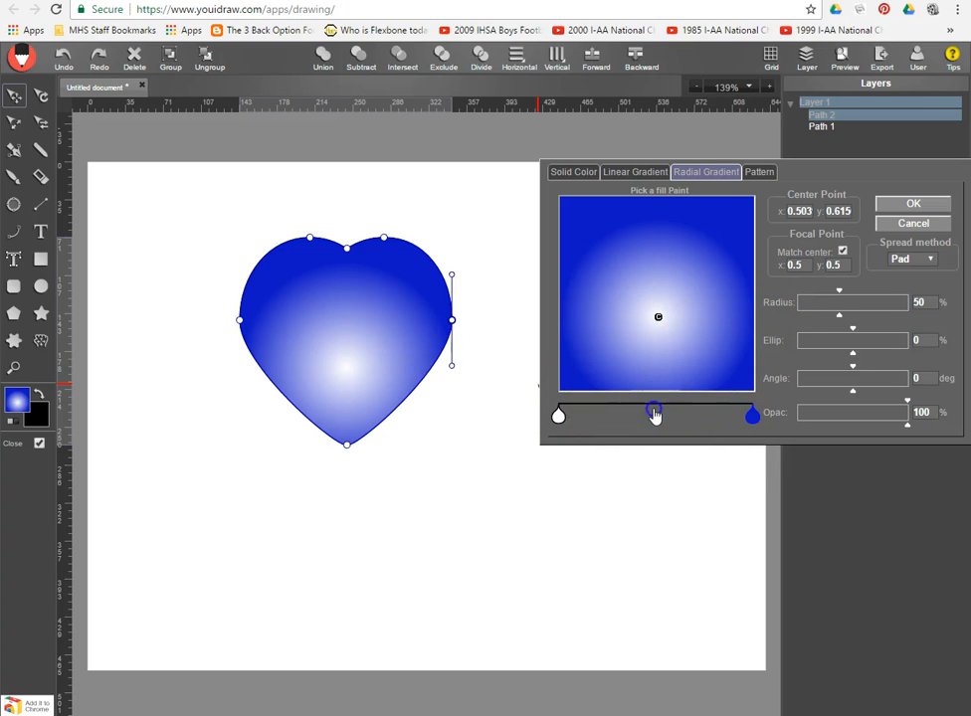
click(655, 422)
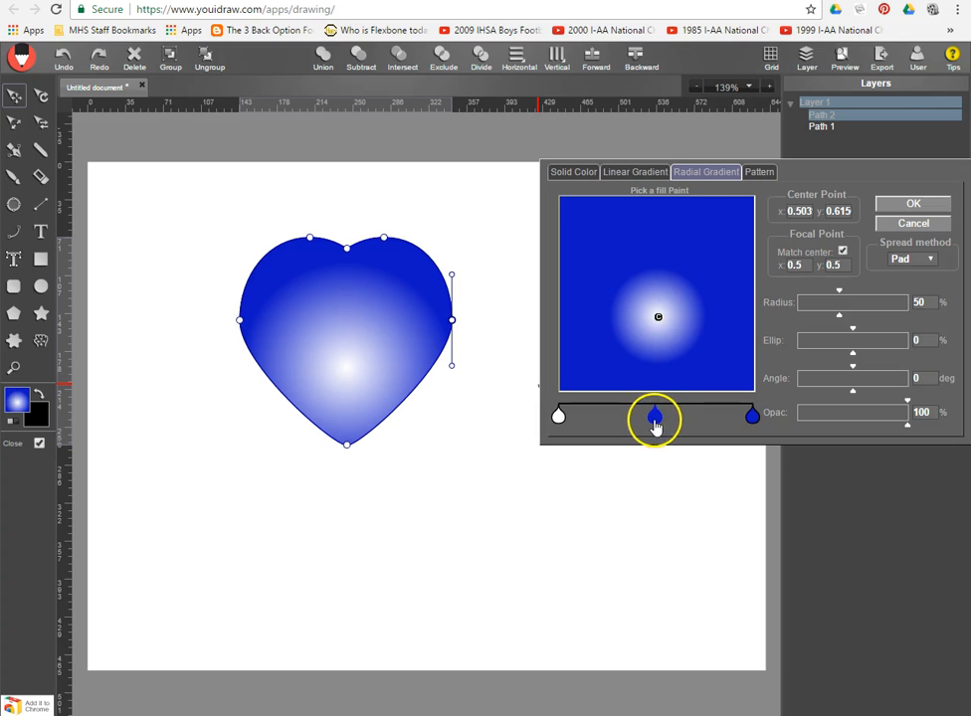
click(655, 422)
click(664, 279)
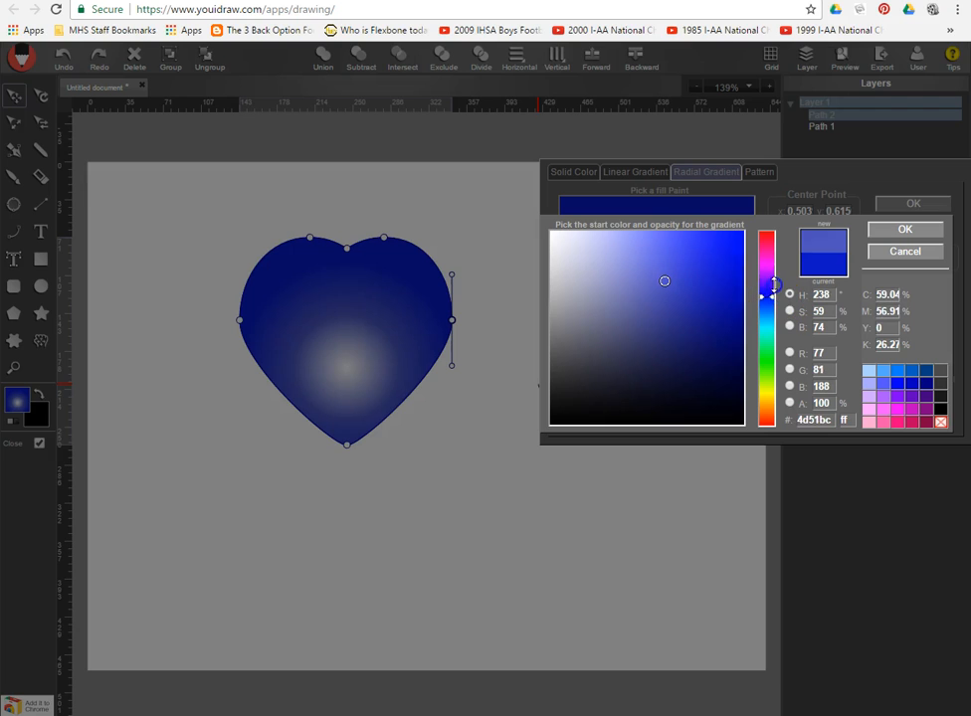
drag(774, 285, 774, 276)
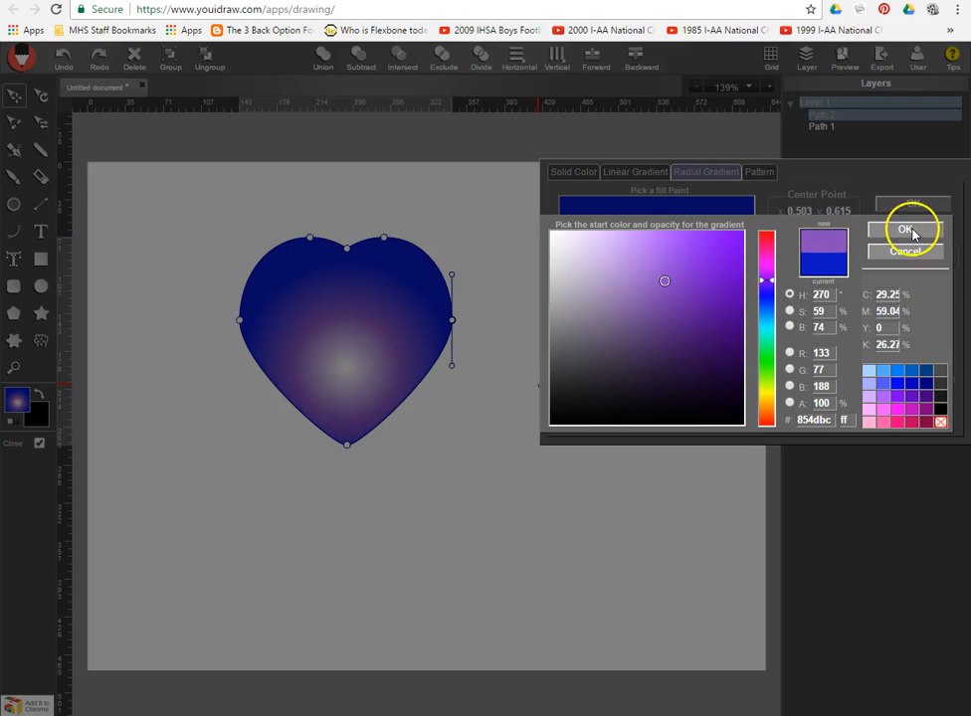
click(907, 231)
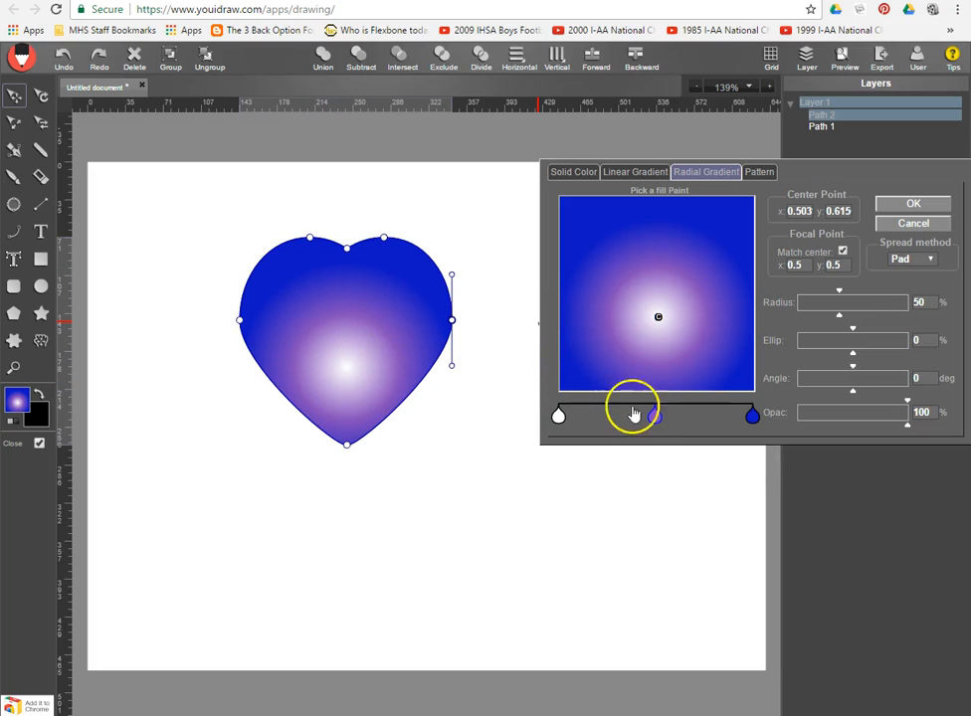
Step: Shift the purple stop close to the blue one, move the white stop about a third of the way in, and apply the fill
drag(654, 413, 680, 416)
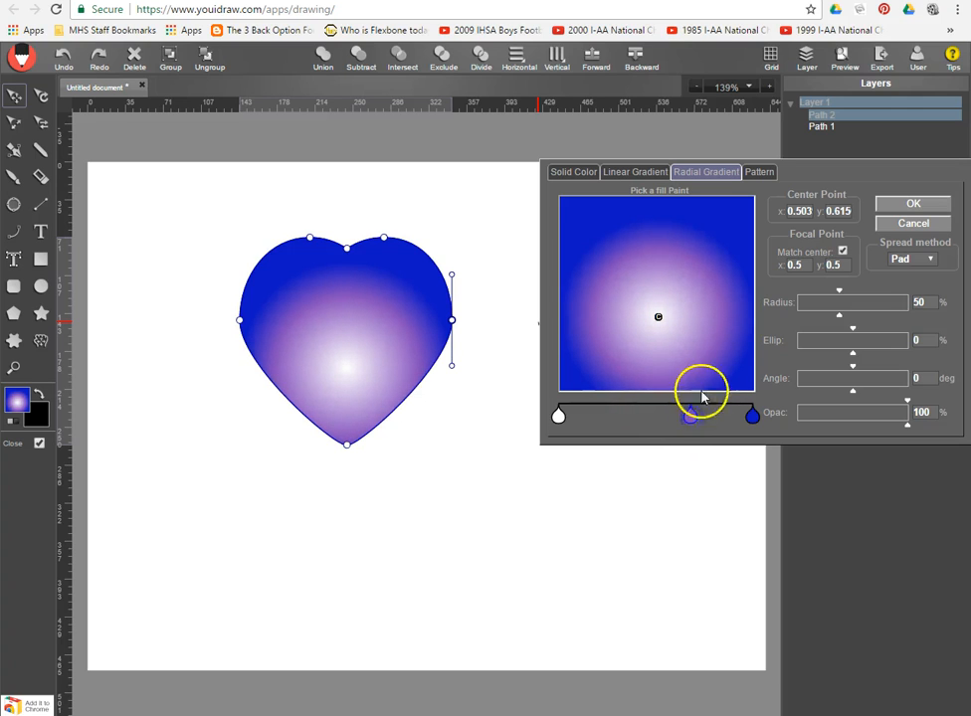
drag(693, 418, 723, 421)
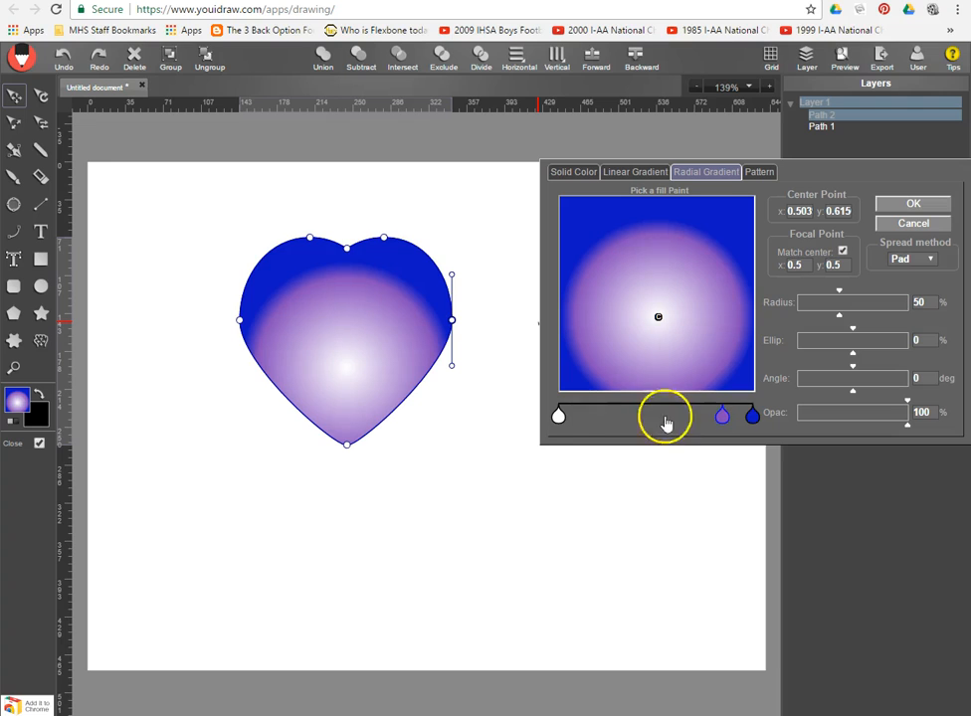
drag(560, 414, 623, 421)
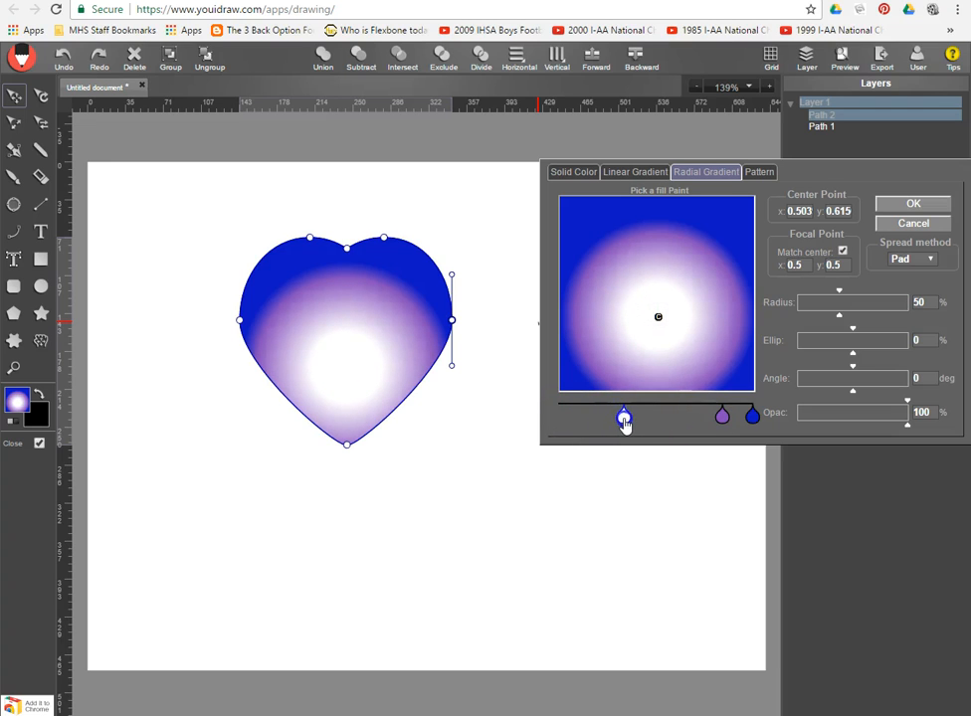
click(907, 205)
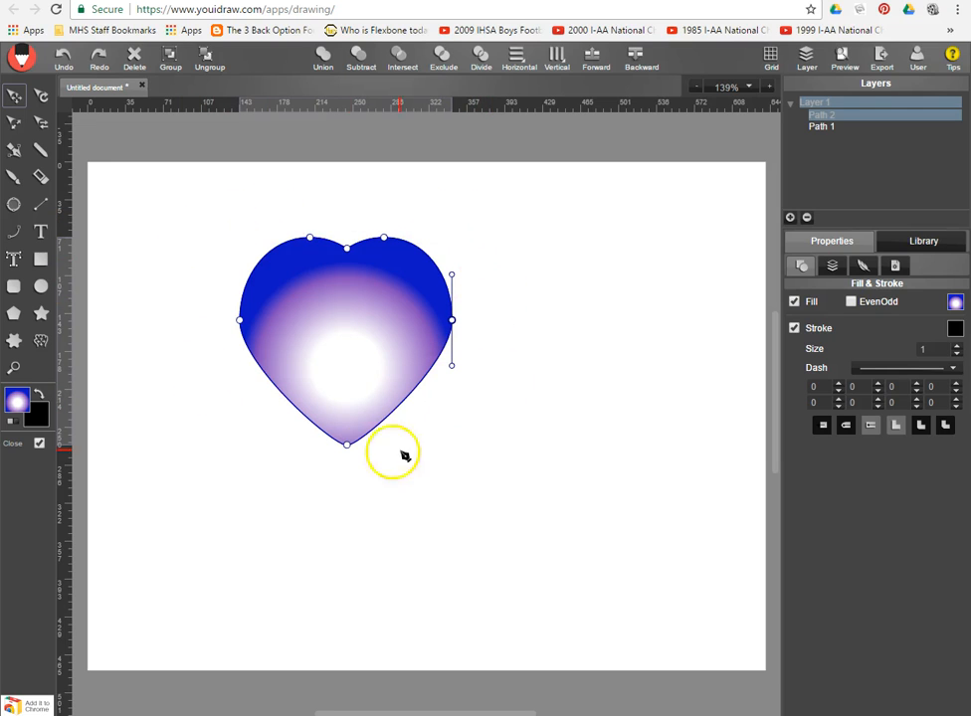
Step: Duplicate the heart, rotate the copy clockwise and place it as a second petal with its tip on the original's tip
click(14, 95)
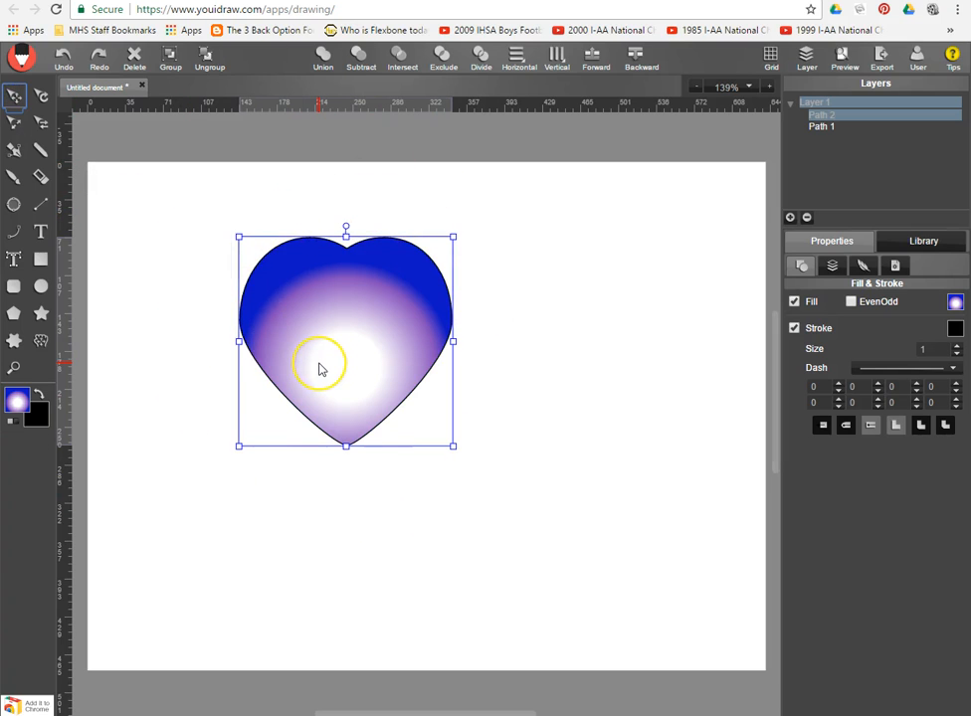
key(ctrl+d)
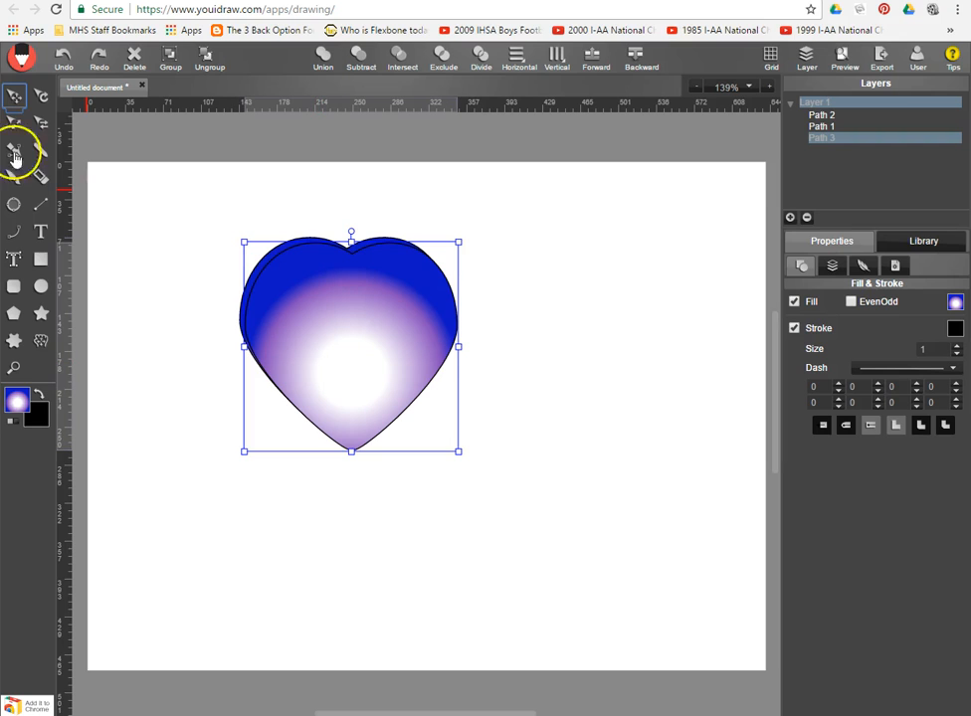
drag(326, 337, 389, 329)
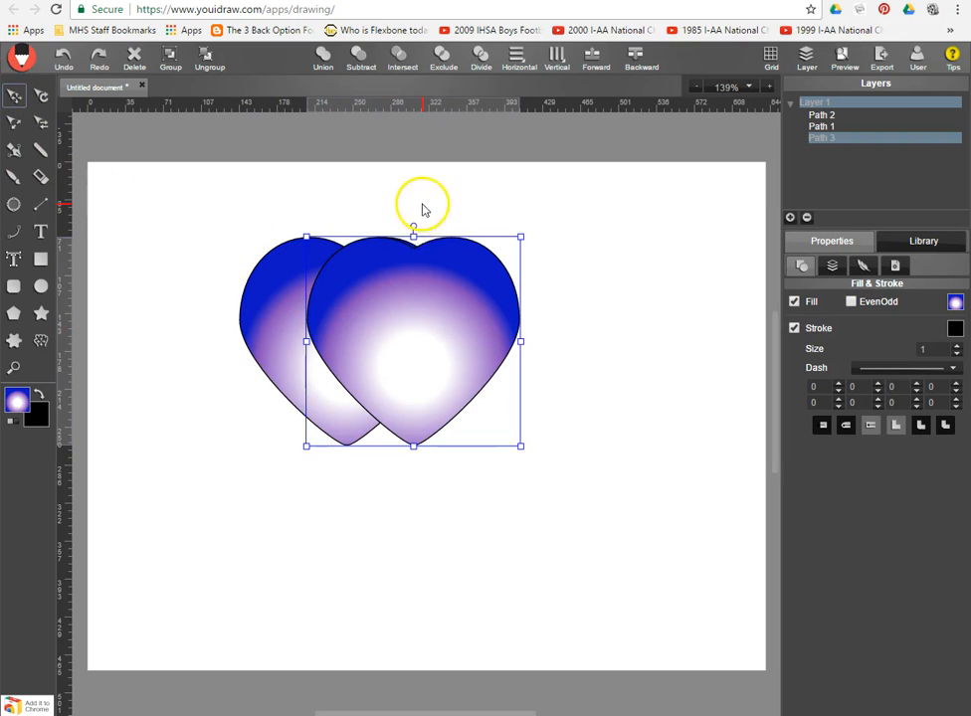
drag(413, 227, 478, 283)
drag(441, 347, 424, 376)
drag(517, 305, 526, 326)
drag(445, 364, 459, 360)
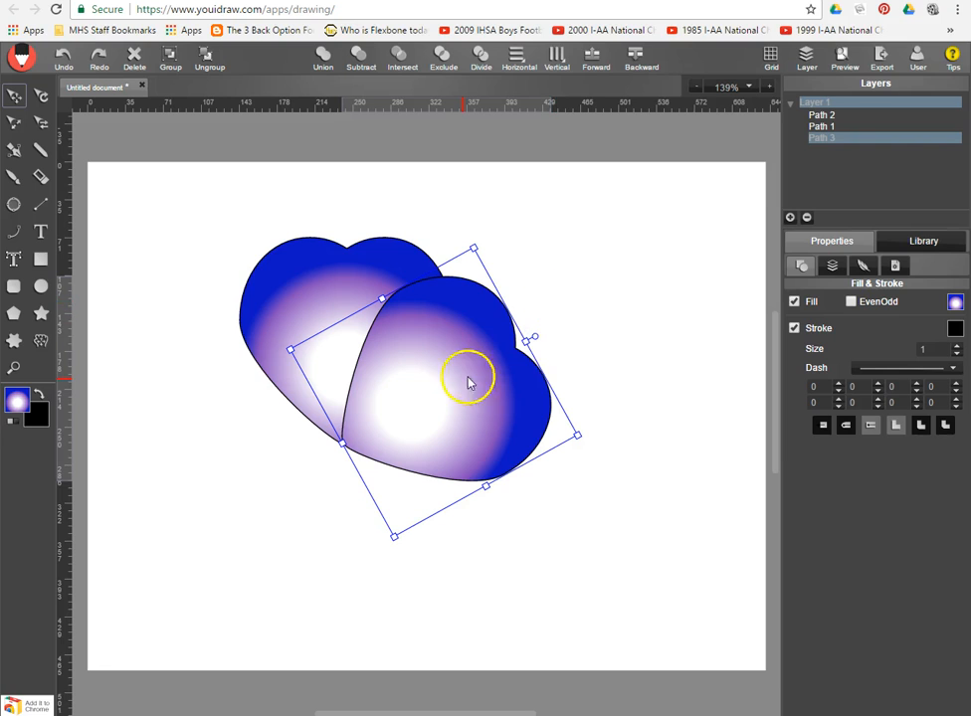
Step: Paste another heart, rotate it further clockwise and place it as the third petal with its tip at the shared centre
key(ctrl+v)
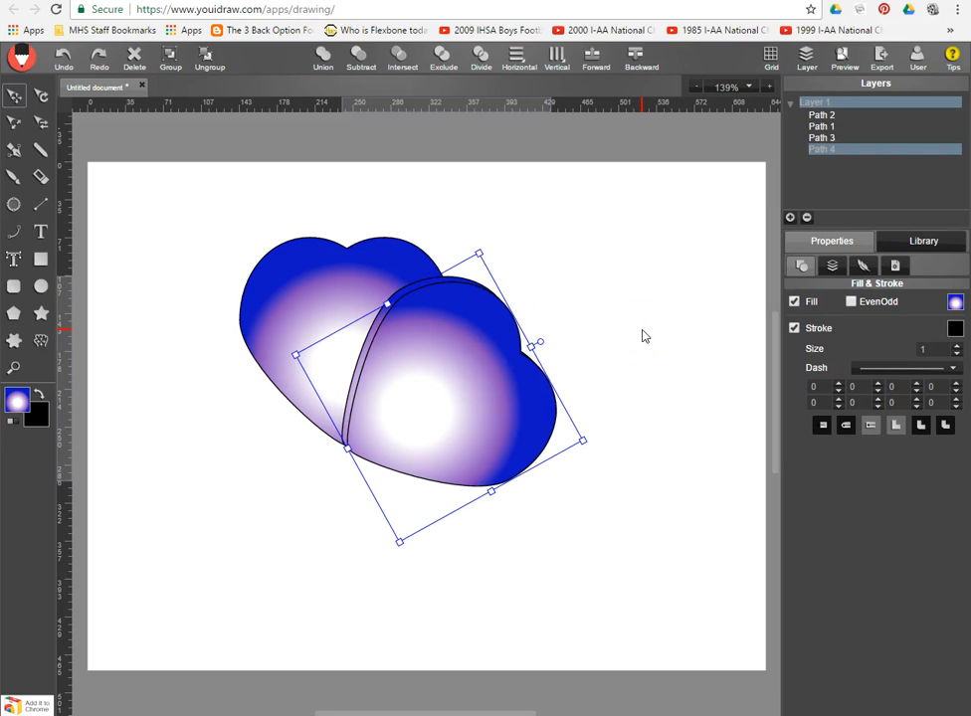
drag(542, 341, 543, 448)
drag(429, 430, 451, 470)
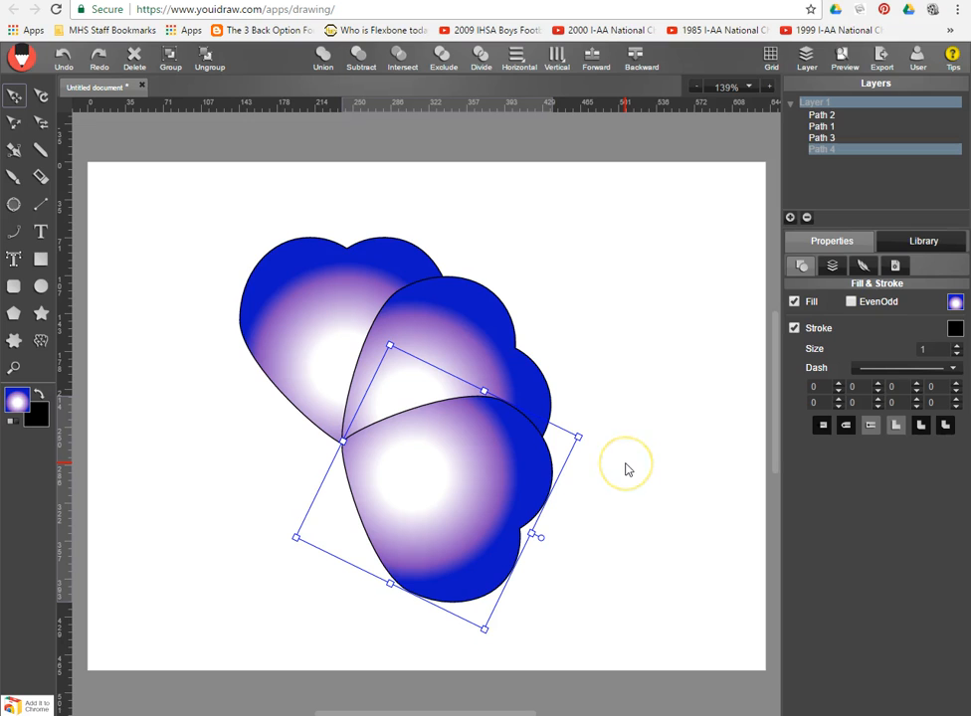
Step: Paste a fourth heart, rotate it nearly upside down and place its tip at the petals' shared centre
key(ctrl+v)
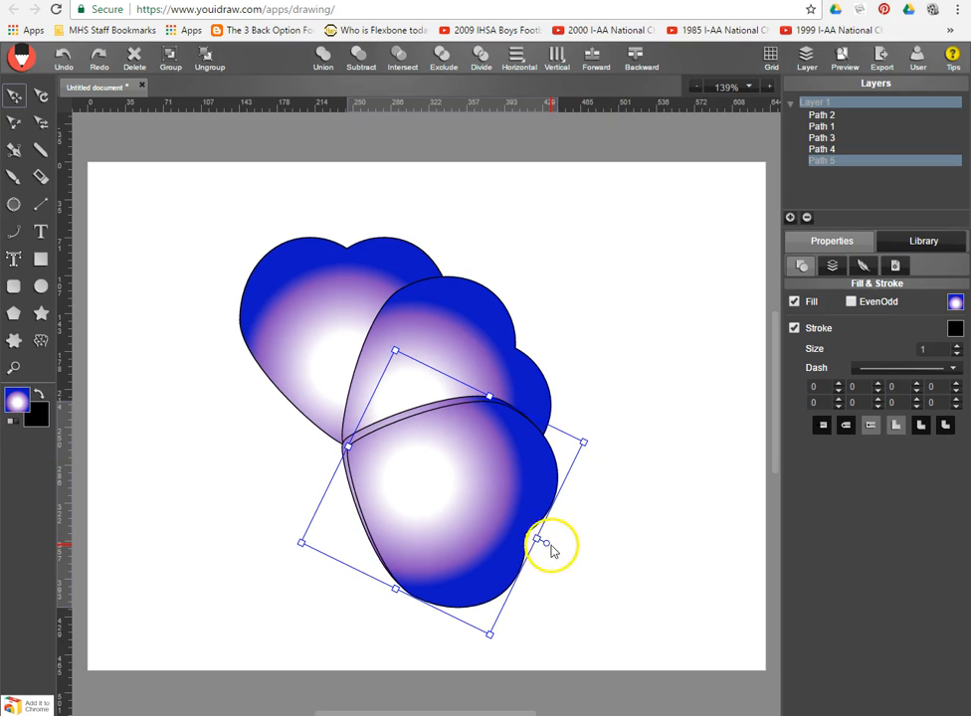
drag(545, 543, 438, 609)
drag(472, 503, 372, 554)
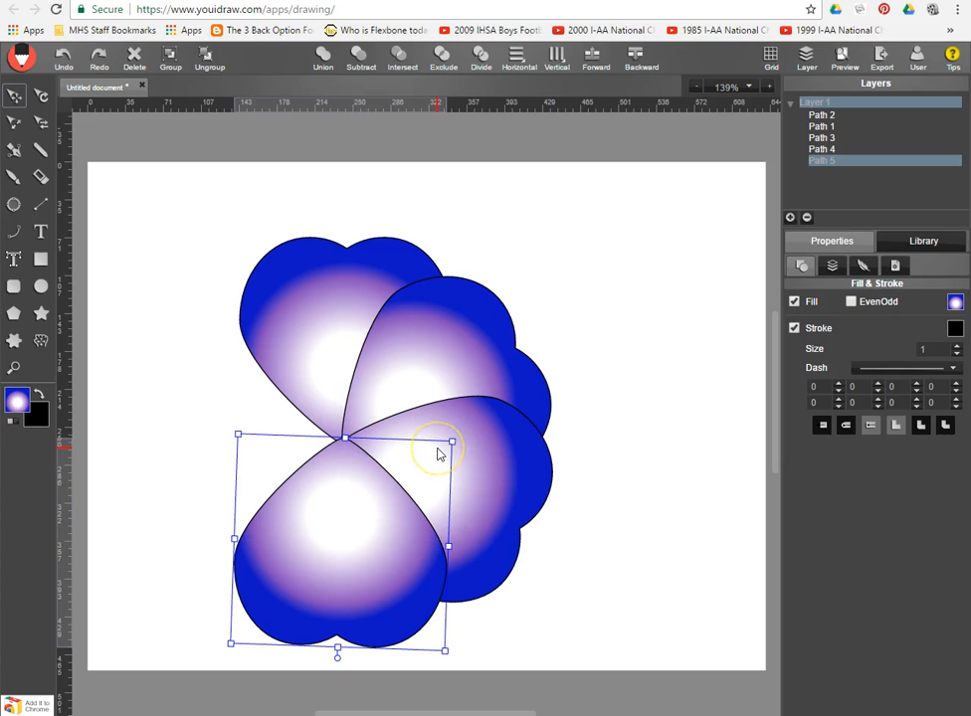
Step: Group the four heart petals, paste a copy of the group, and rotate and position it to complete the flower around the shared centre
drag(182, 192, 587, 673)
click(170, 60)
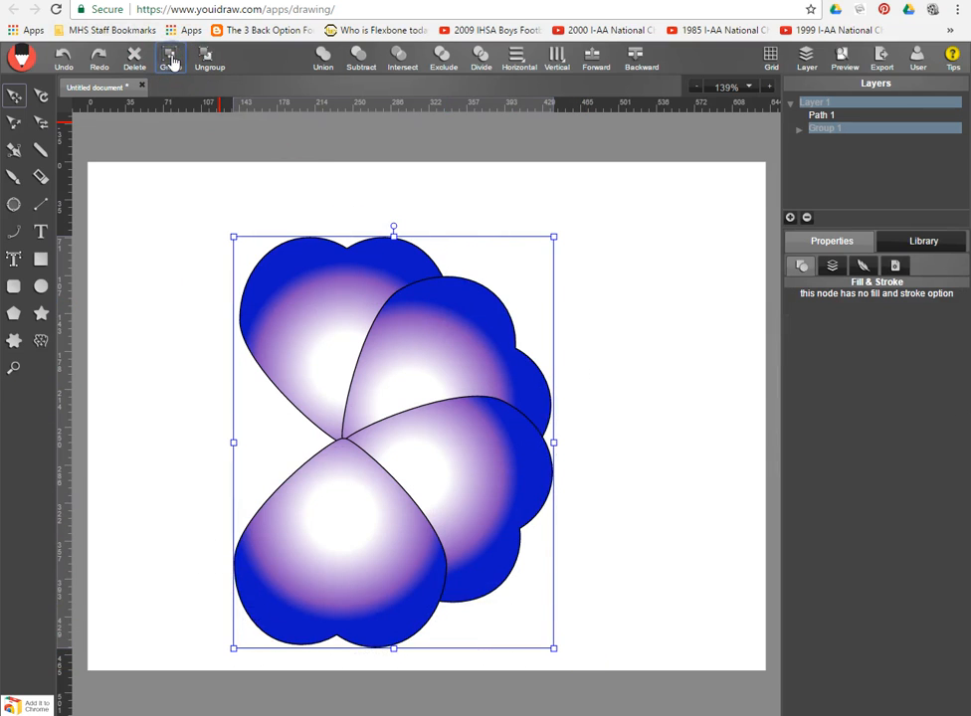
key(ctrl+v)
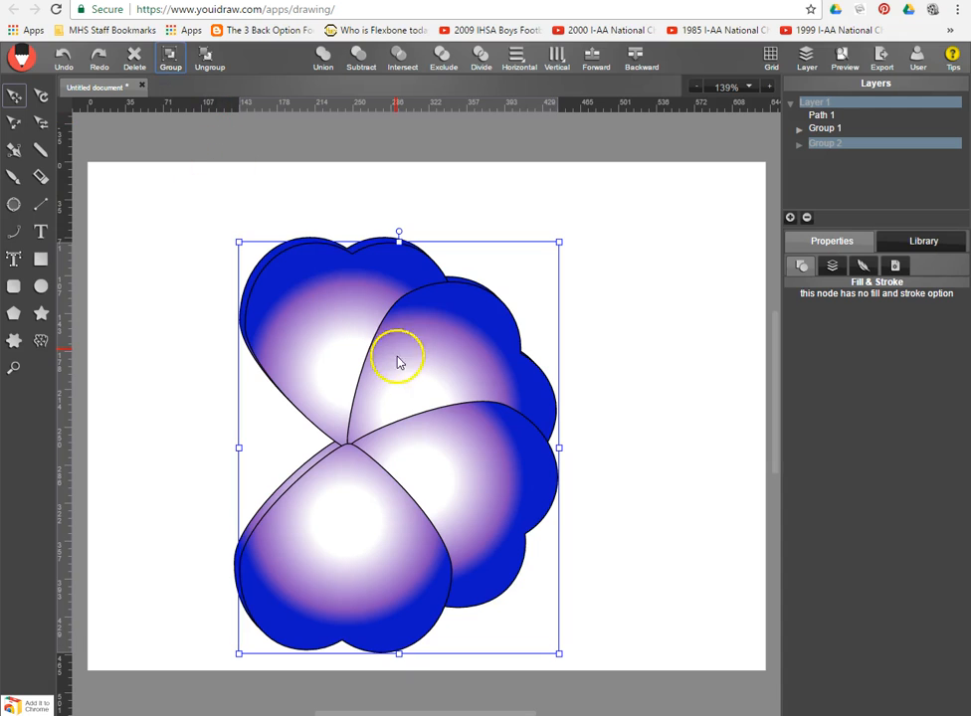
drag(425, 402, 513, 389)
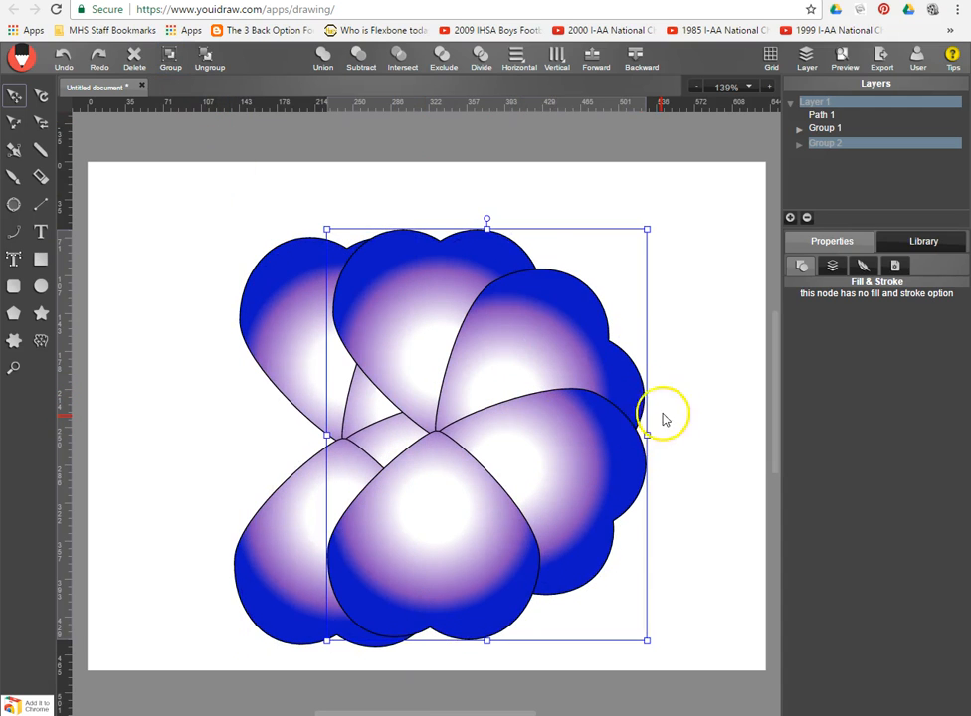
drag(487, 217, 325, 441)
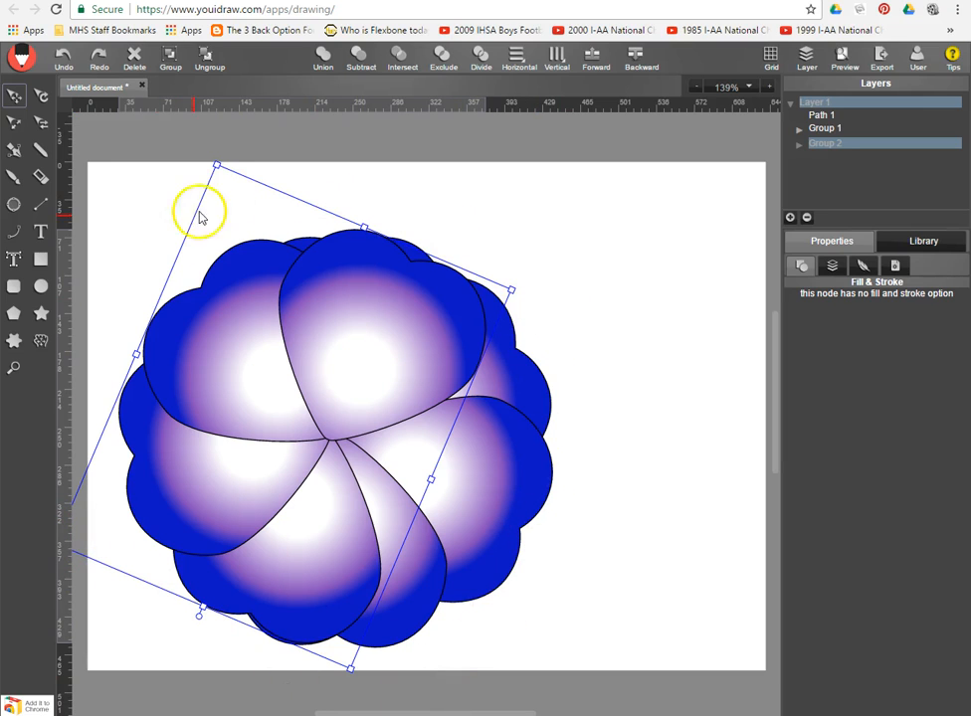
Step: Combine both petal groups into one group, move the flower to the middle of the canvas and deselect it
click(515, 271)
drag(97, 185, 423, 509)
drag(551, 617, 583, 672)
click(171, 57)
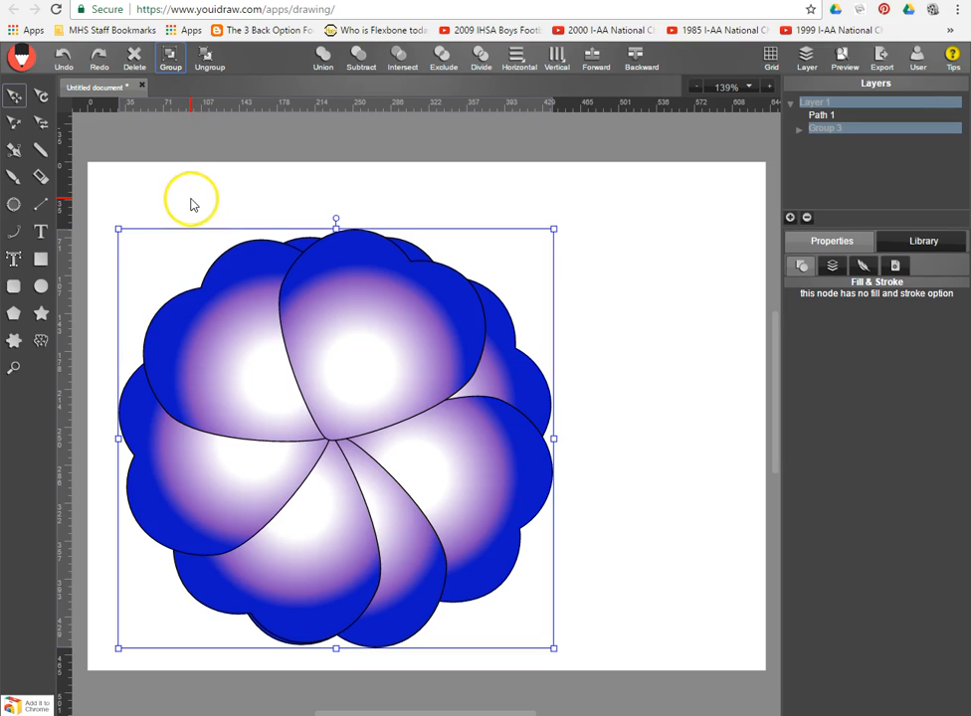
drag(309, 408, 404, 371)
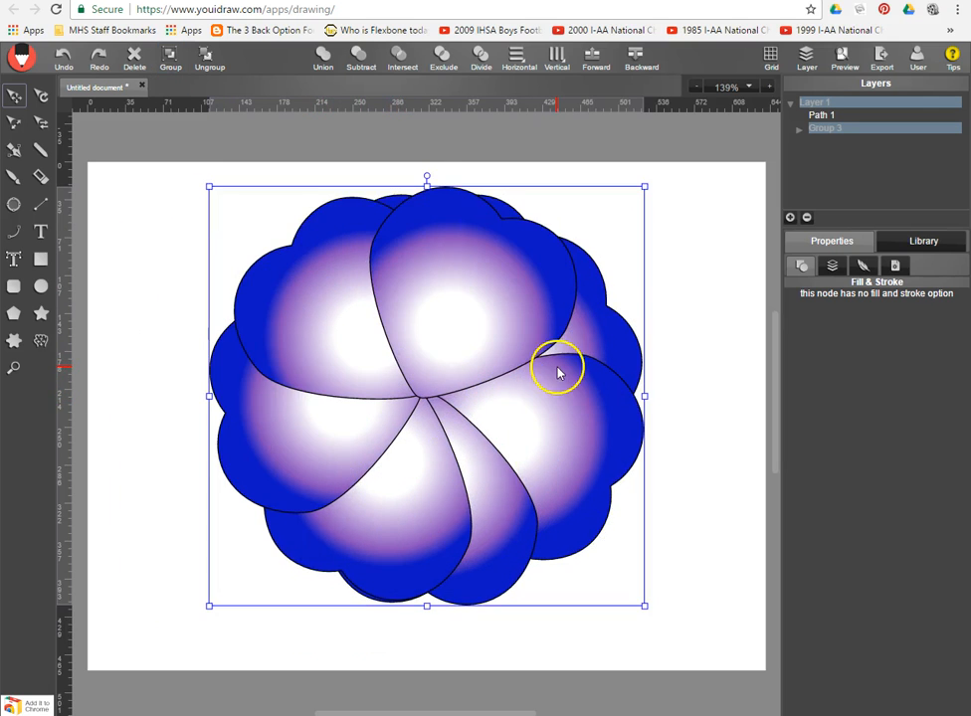
click(119, 200)
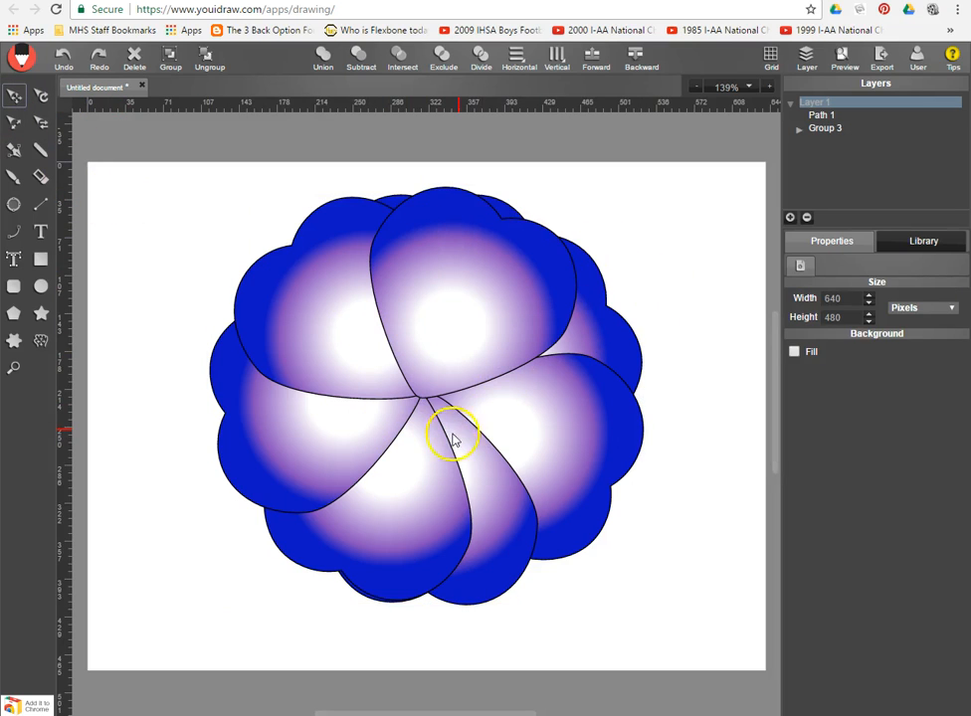
Step: Expand the flower's group and its two nested groups in the layer list to examine the paths they contain
click(798, 130)
click(807, 145)
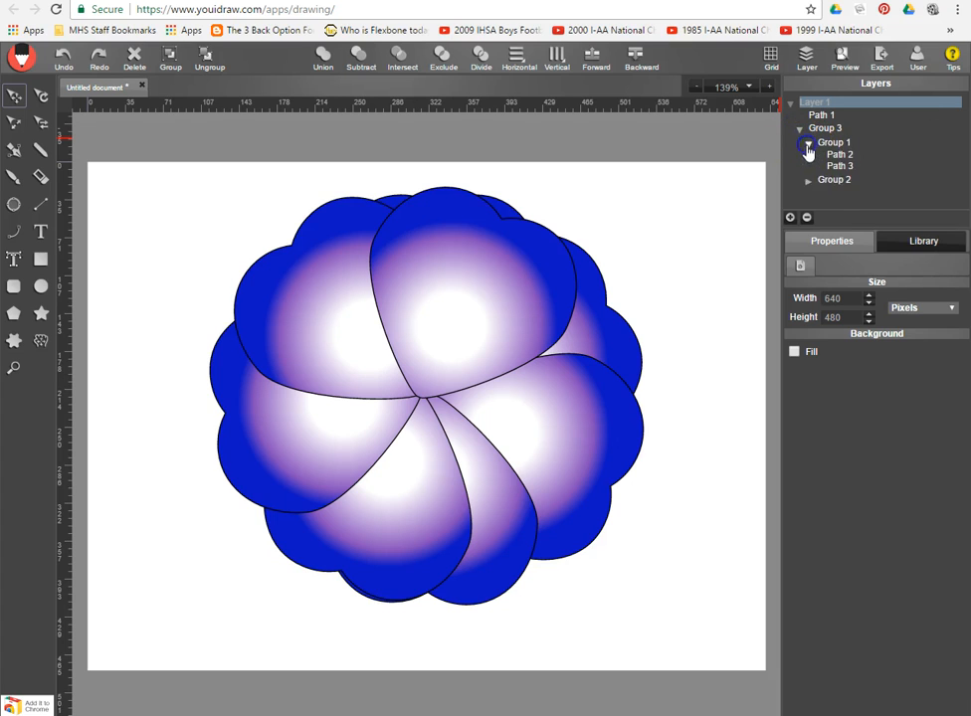
drag(960, 135, 961, 160)
click(806, 188)
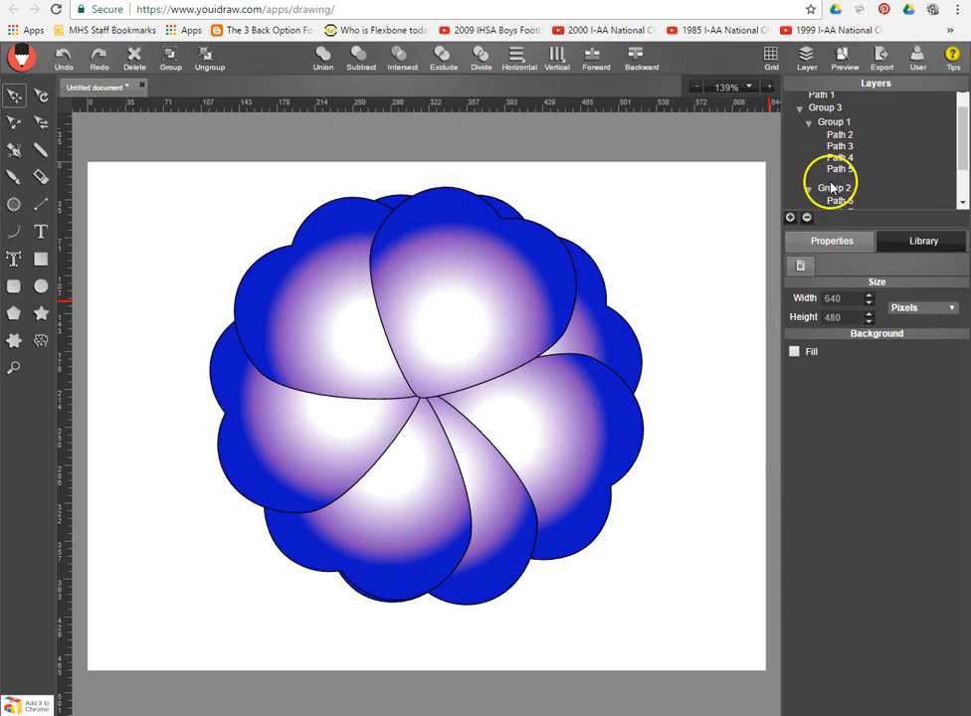
mouse_move(962, 141)
mouse_down()
mouse_move(963, 161)
mouse_move(928, 174)
mouse_move(960, 156)
mouse_move(960, 130)
mouse_up()
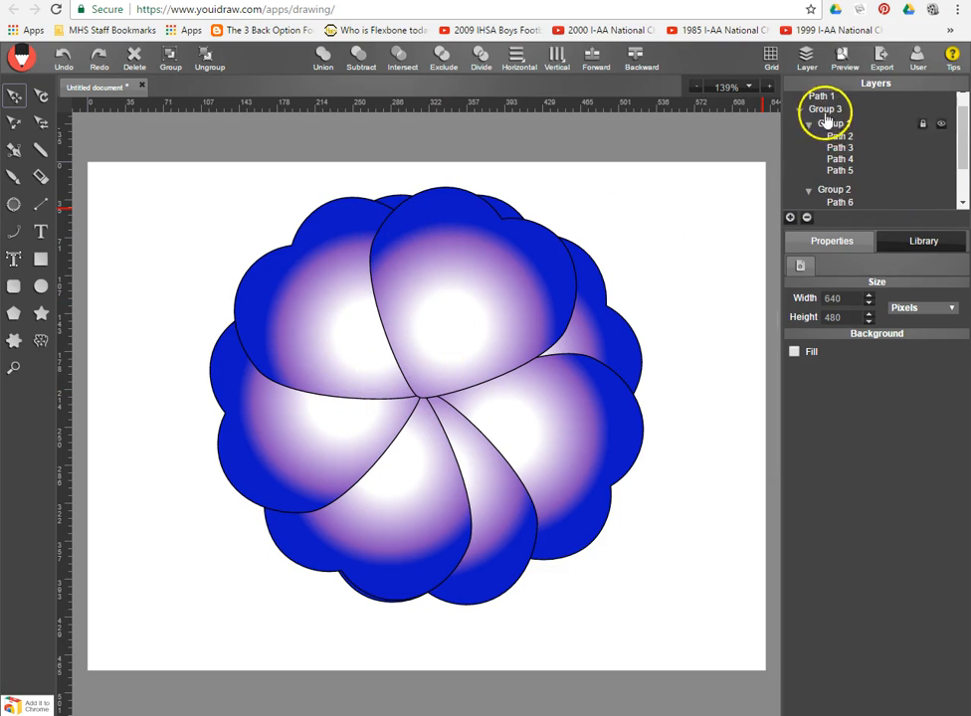
Step: Collapse the nested groups and the flower's group in the layer list, check what the group selects on the canvas, and deselect it
click(808, 190)
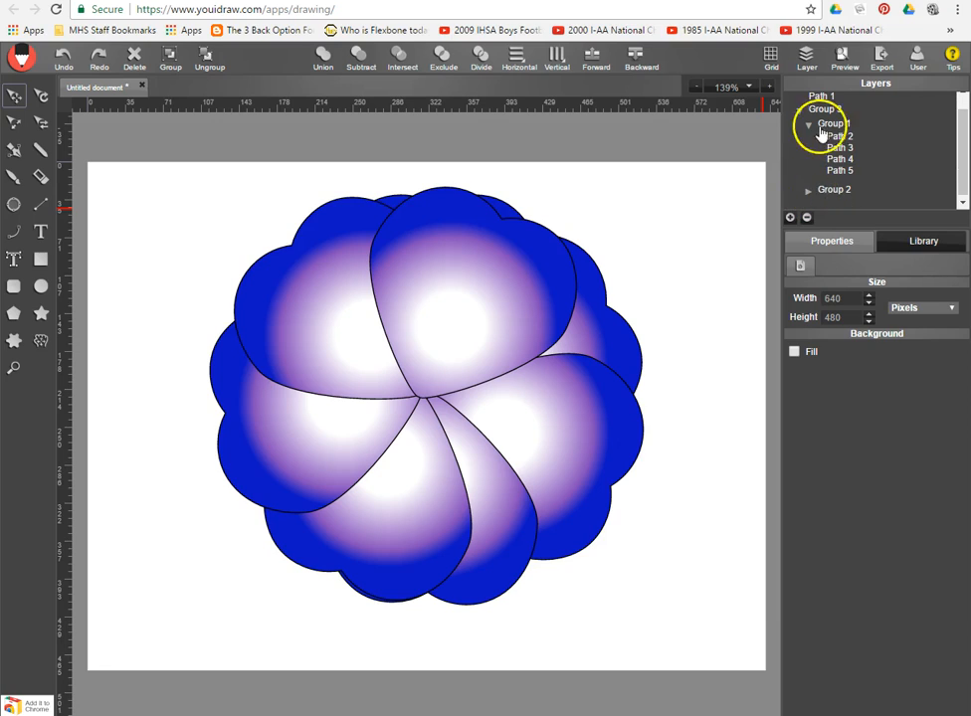
click(808, 125)
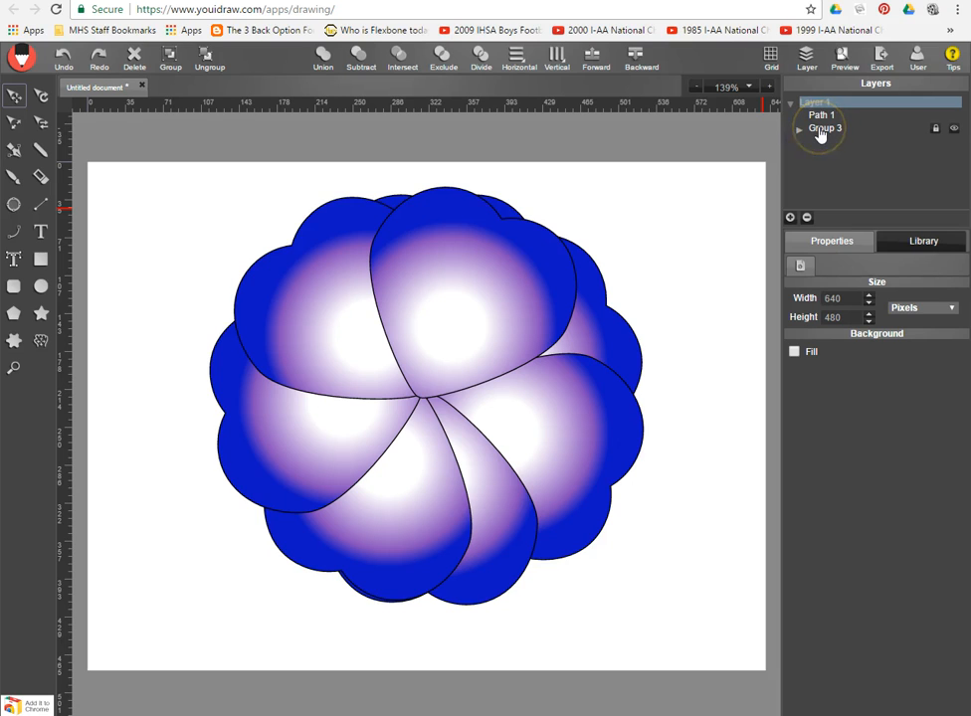
click(819, 130)
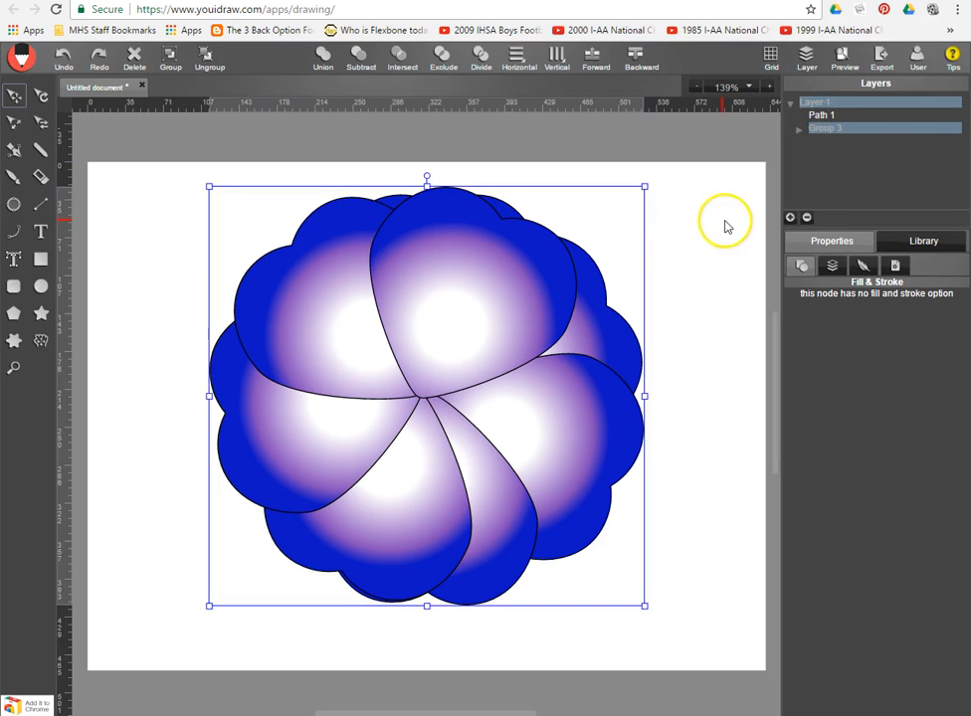
click(132, 254)
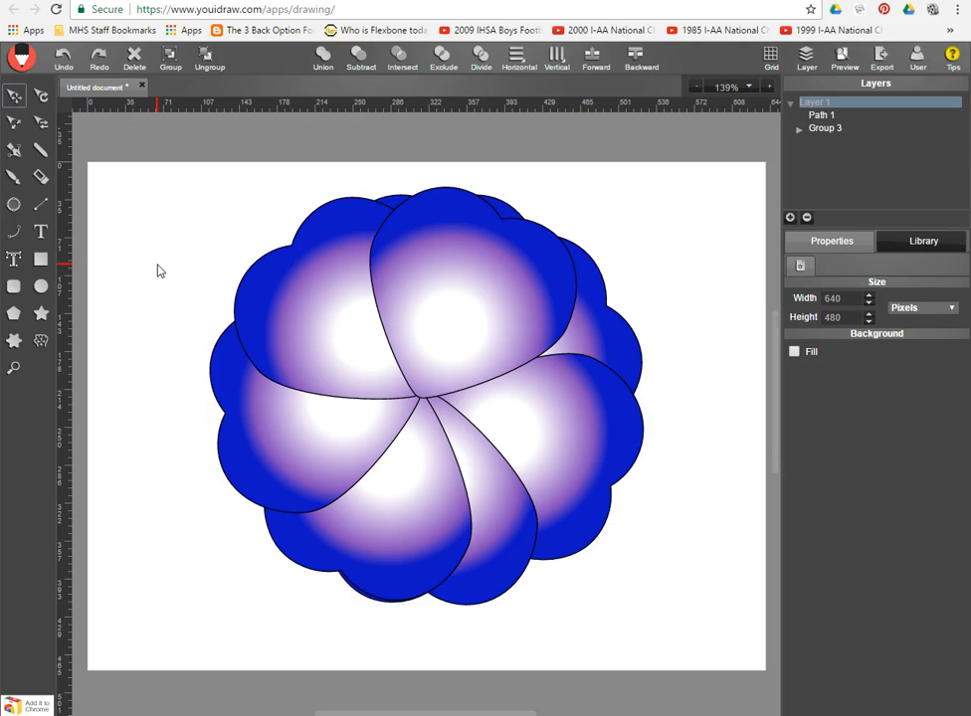
Step: Drill down through the flower's nested groups to select the single heart petal at the top front
click(447, 301)
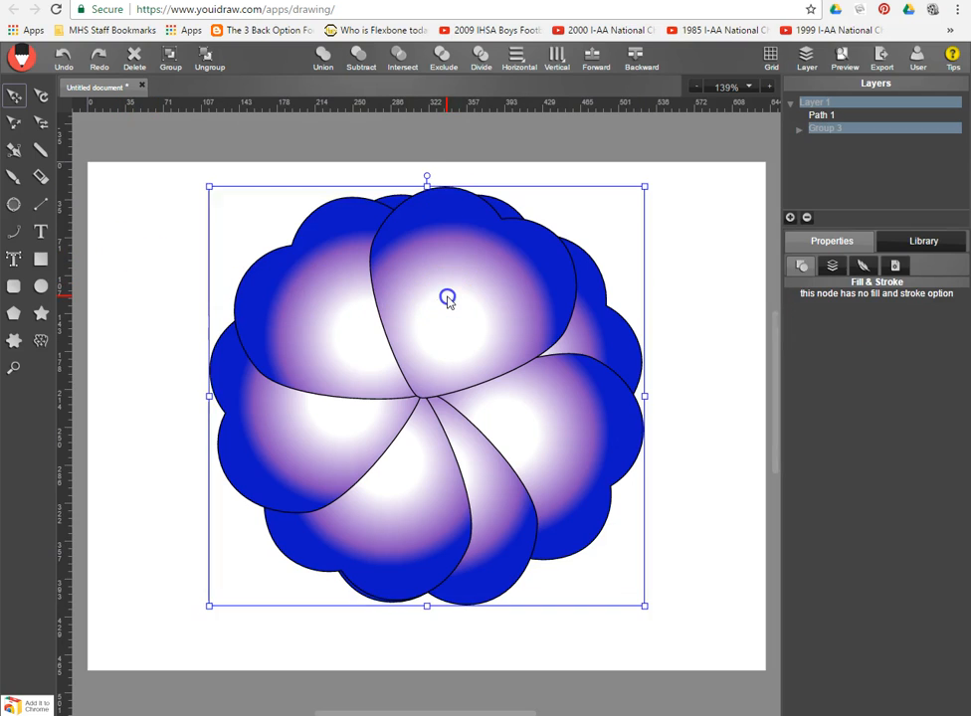
double_click(447, 299)
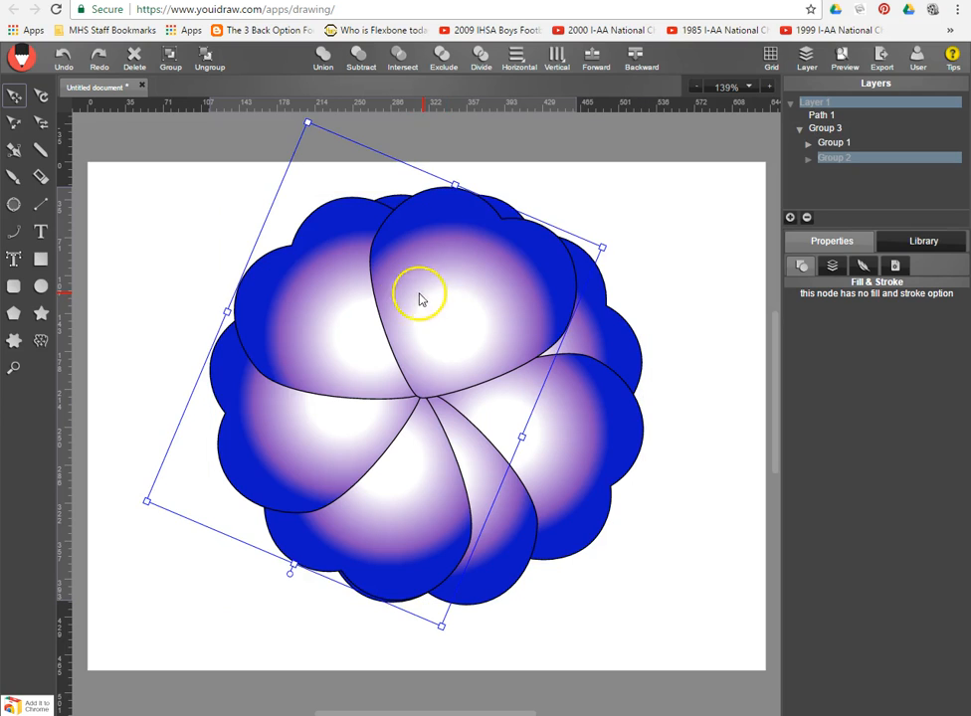
double_click(436, 300)
click(461, 286)
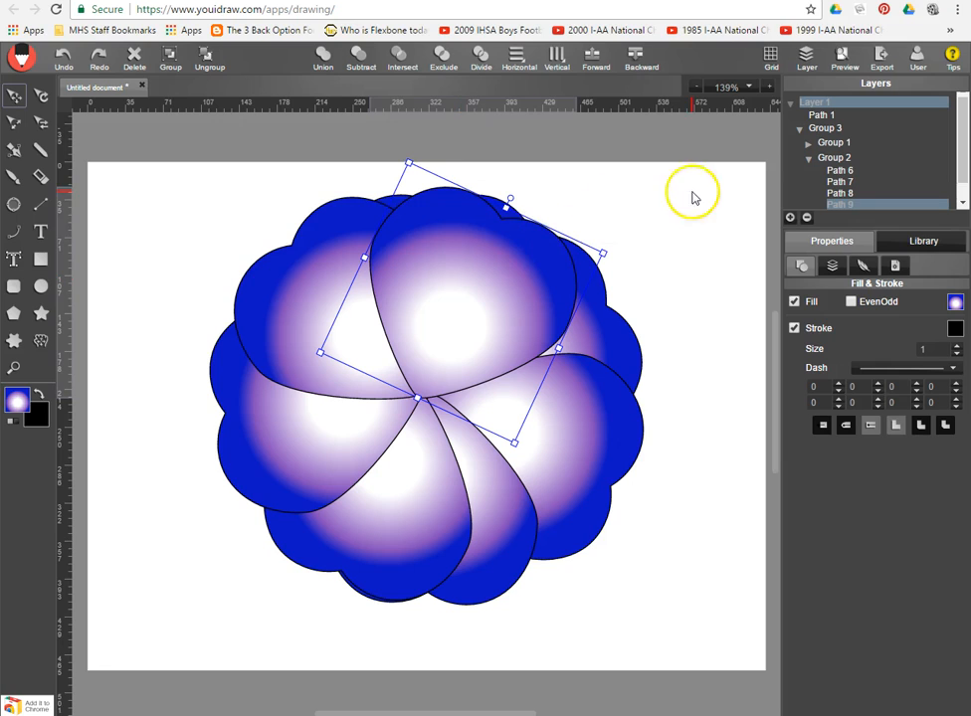
click(459, 260)
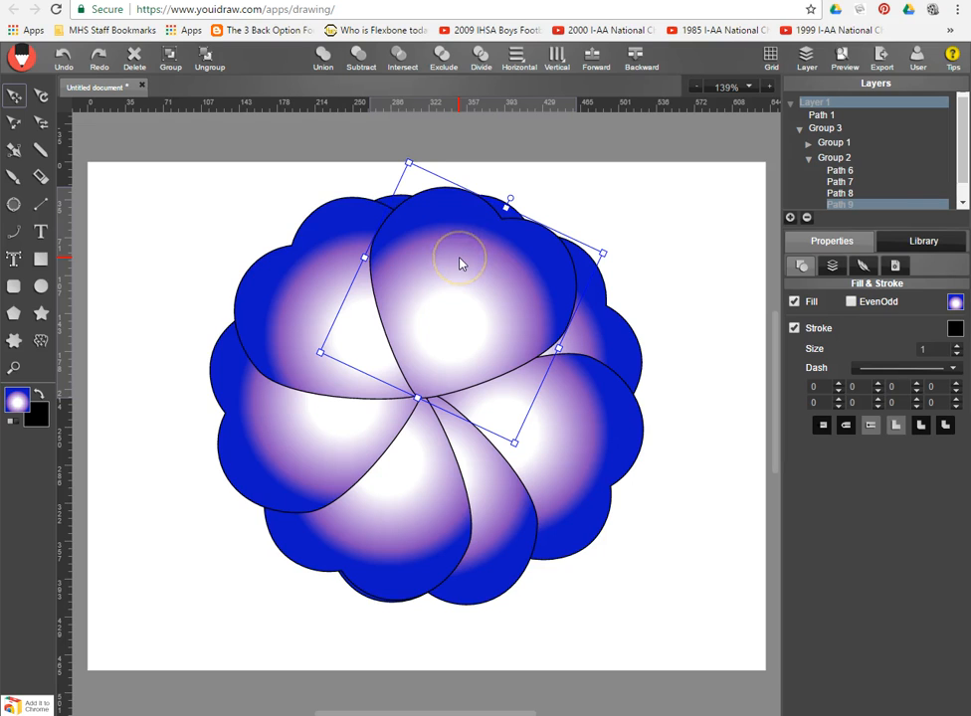
click(466, 267)
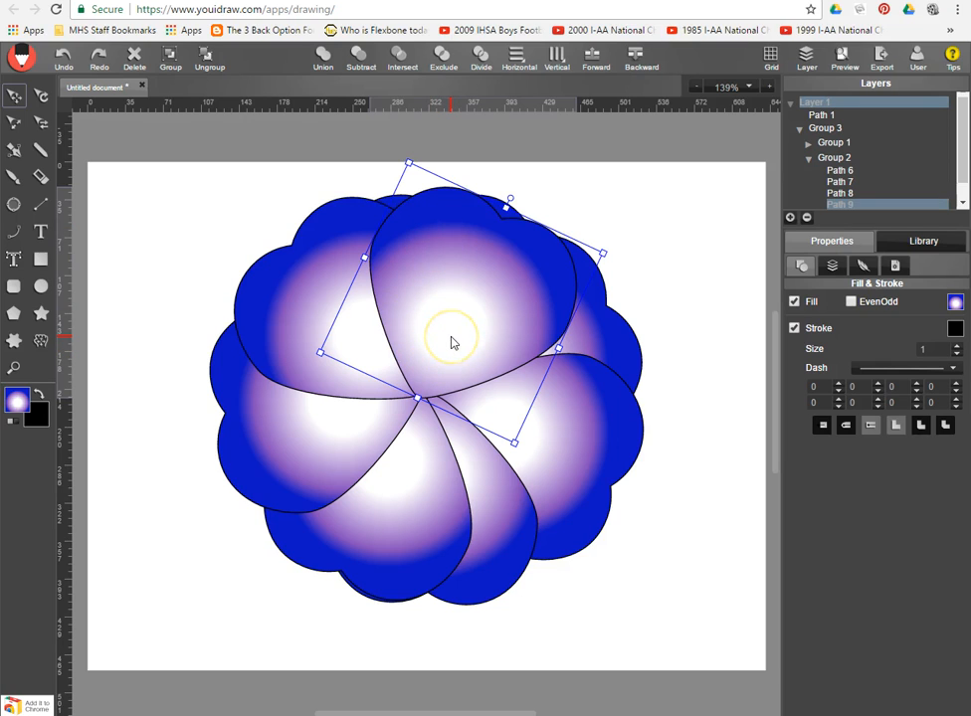
Step: Paste a copy of the heart petal, scale it down and place it below the flower's centre with its tip at the centre
key(ctrl+v)
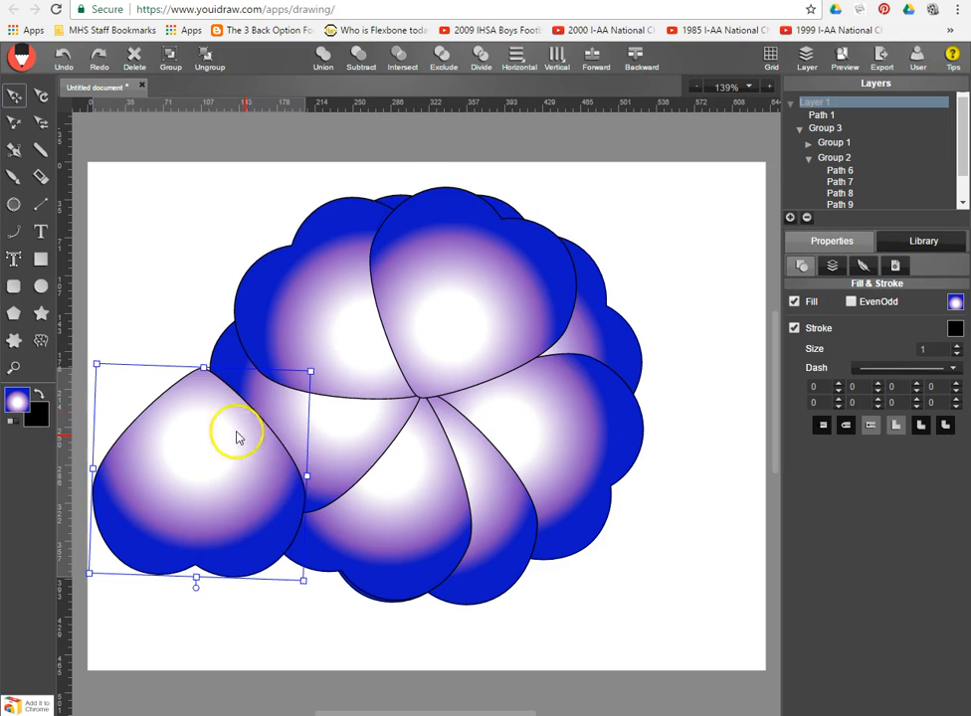
drag(224, 485, 281, 463)
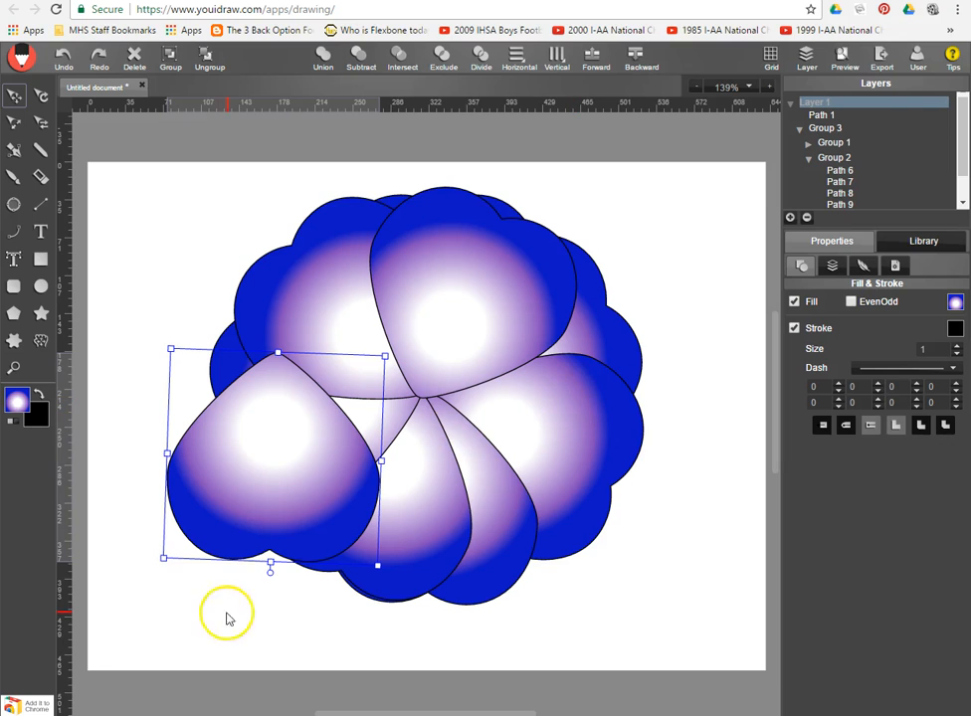
drag(163, 559, 221, 499)
drag(311, 434, 440, 473)
click(433, 467)
Step: Reshape the small petal's anchor points into a wavy outer edge and realign its tip with the flower's centre
double_click(429, 484)
drag(424, 537, 388, 542)
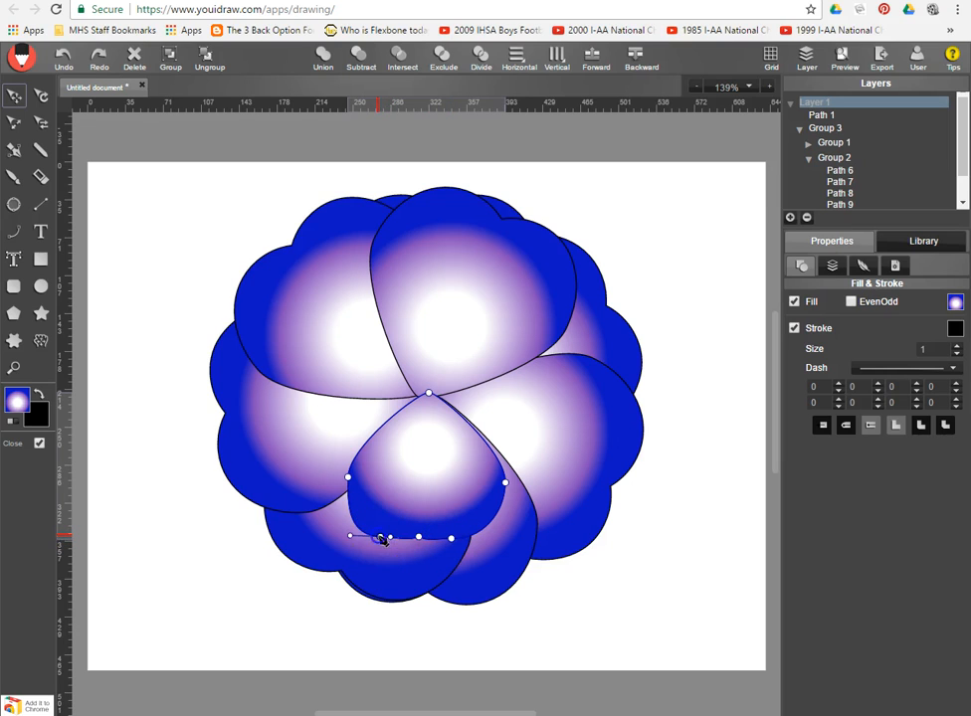
drag(347, 498, 354, 484)
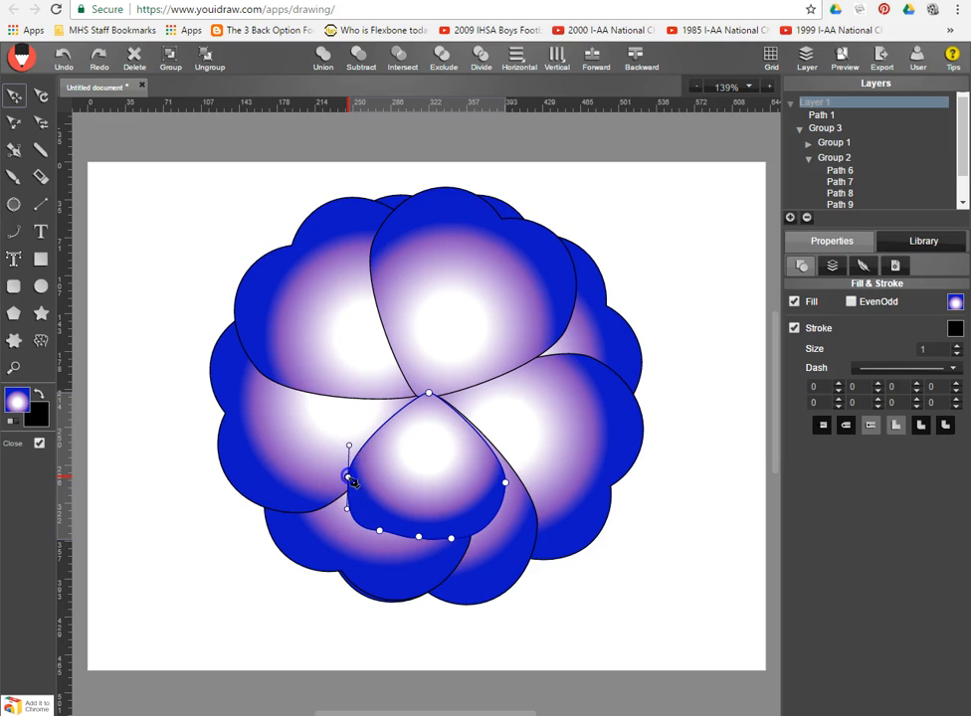
click(508, 484)
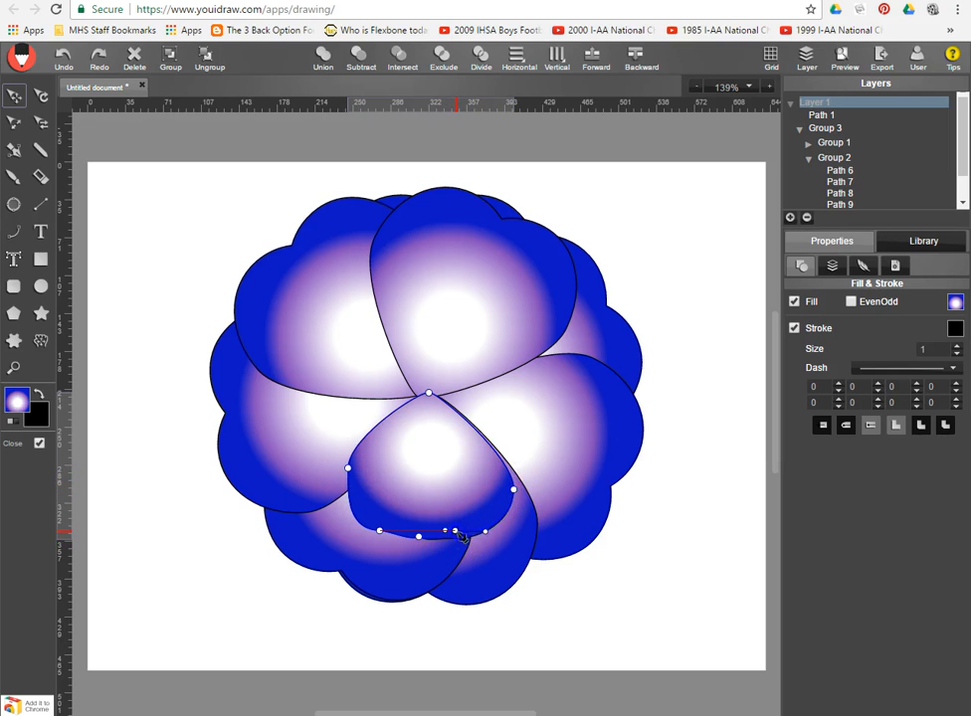
drag(440, 553, 382, 534)
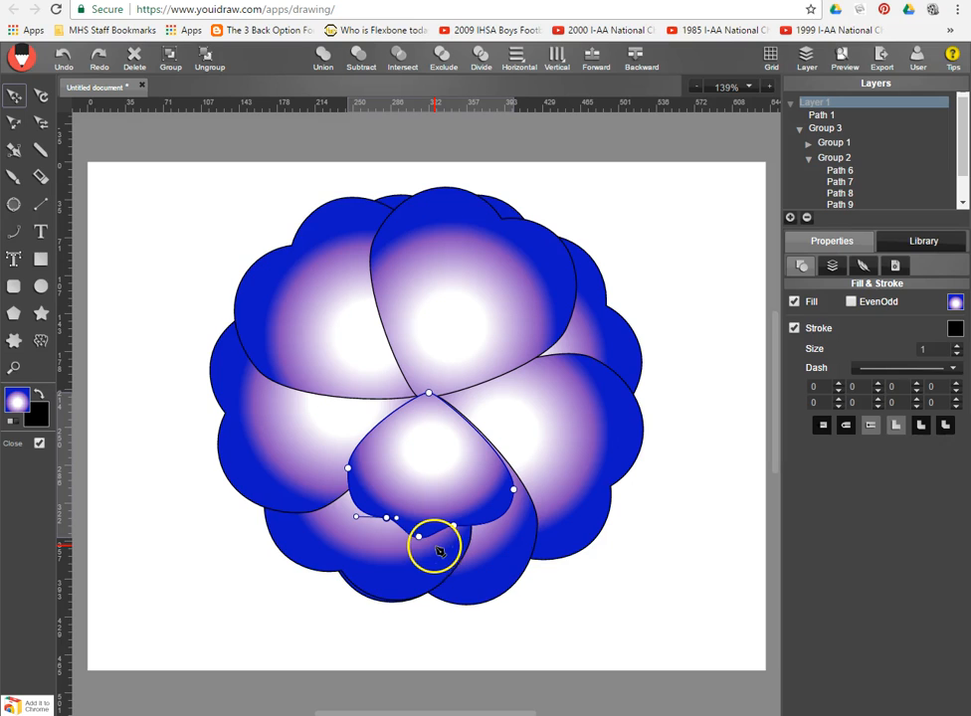
click(131, 217)
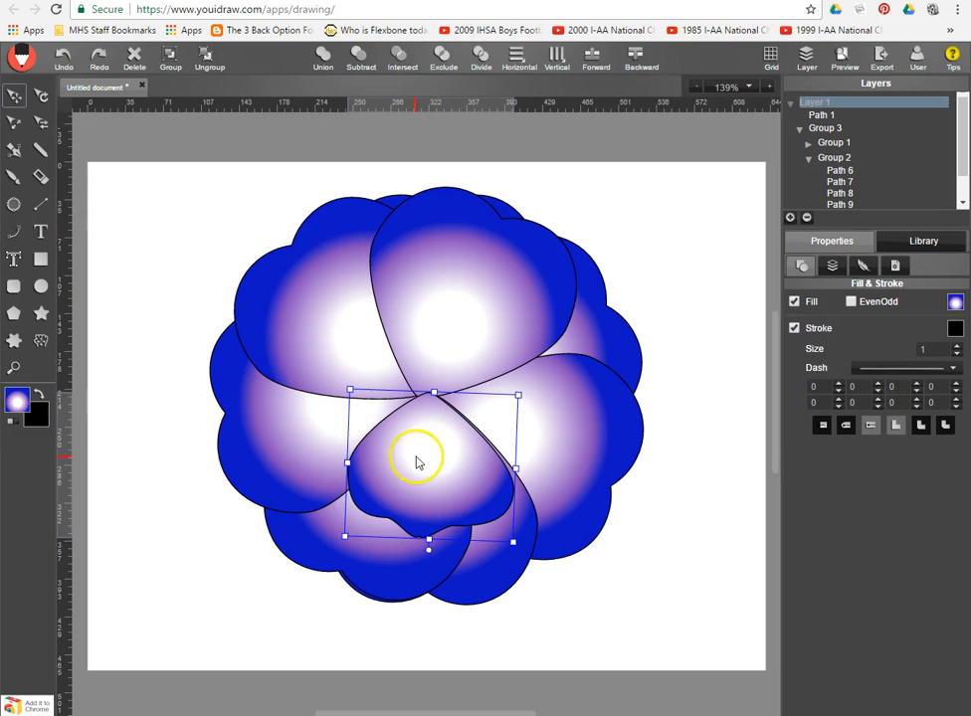
drag(423, 462, 425, 465)
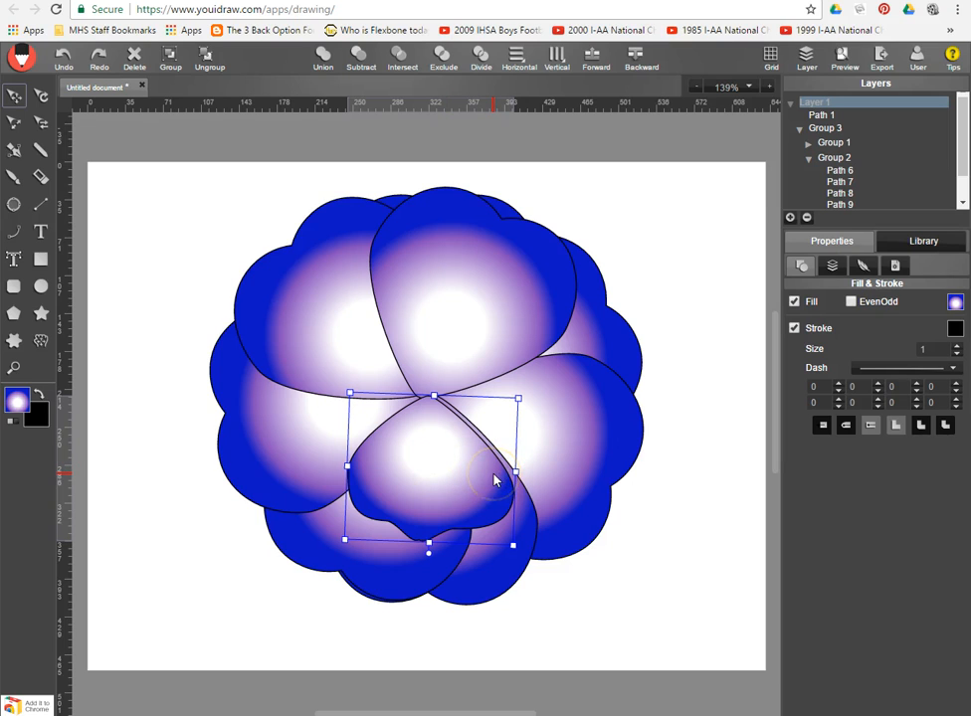
Step: Paste two copies of the wavy petal, rotating them clockwise to fan across the flower's left side with their tips at the centre
key(ctrl+v)
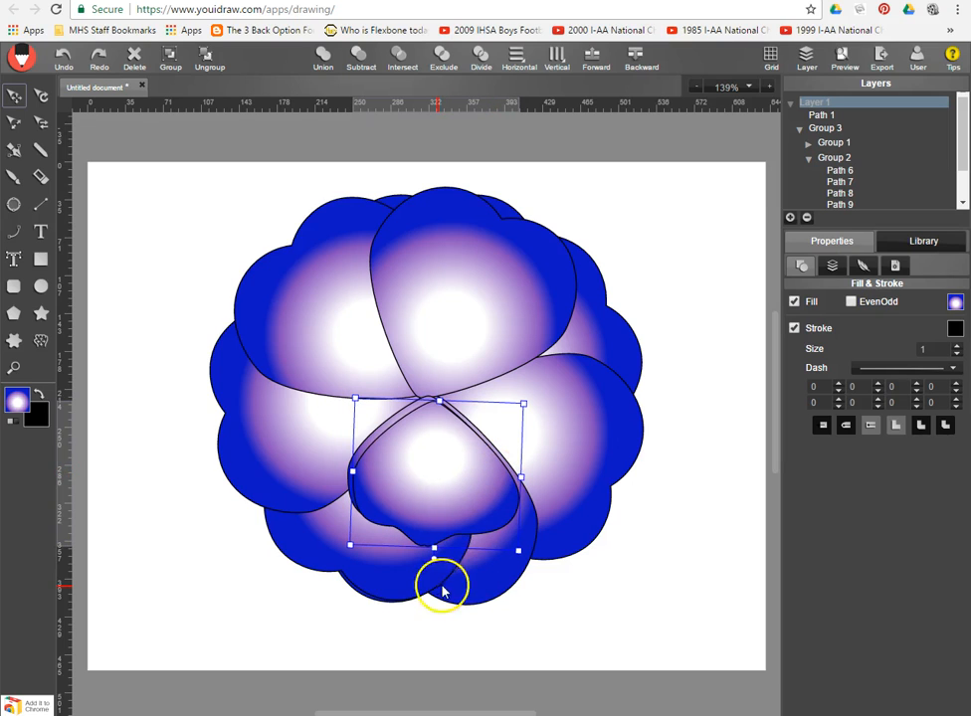
drag(434, 559, 384, 450)
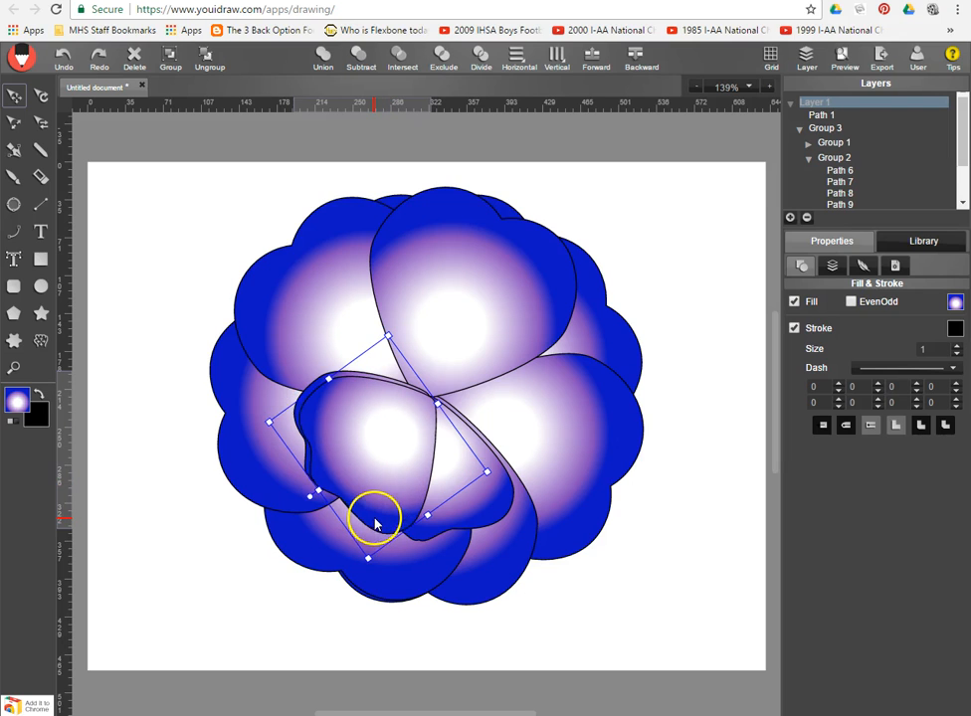
drag(306, 492, 303, 428)
drag(375, 453, 368, 394)
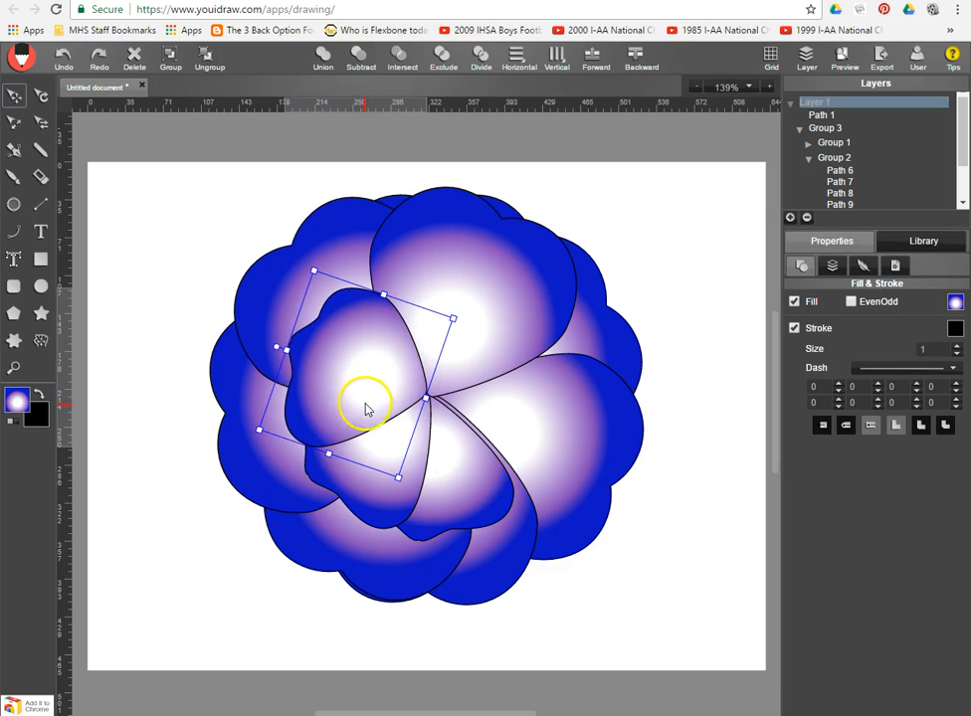
Step: Rotate the next pasted wavy petal nearly upright and place it above the flower's centre with its tip at the centre
drag(305, 364, 279, 356)
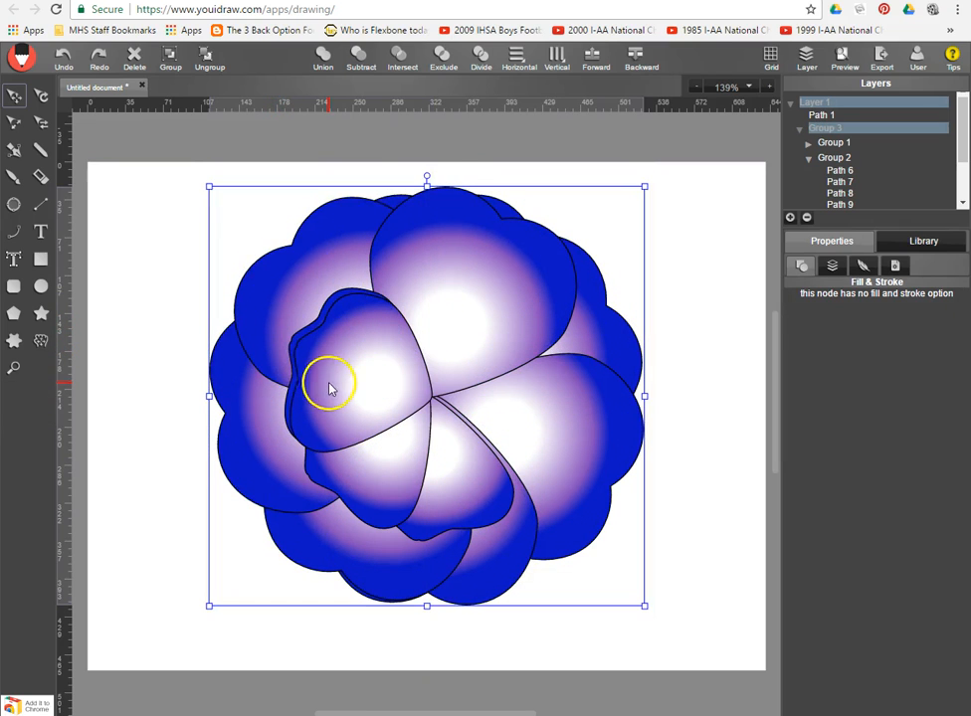
click(331, 389)
click(282, 354)
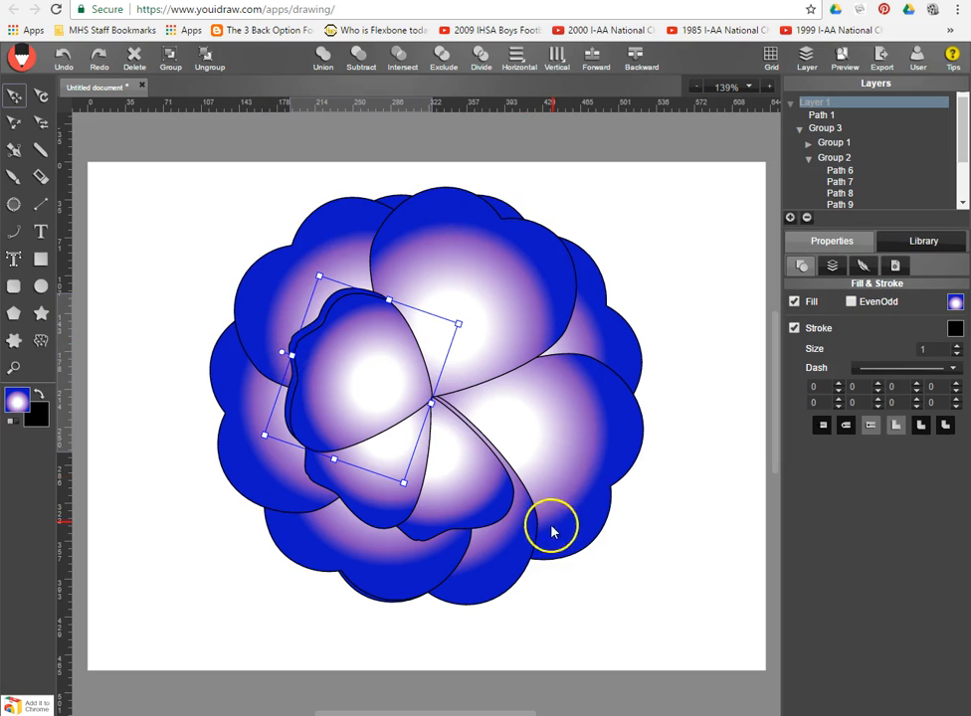
click(279, 353)
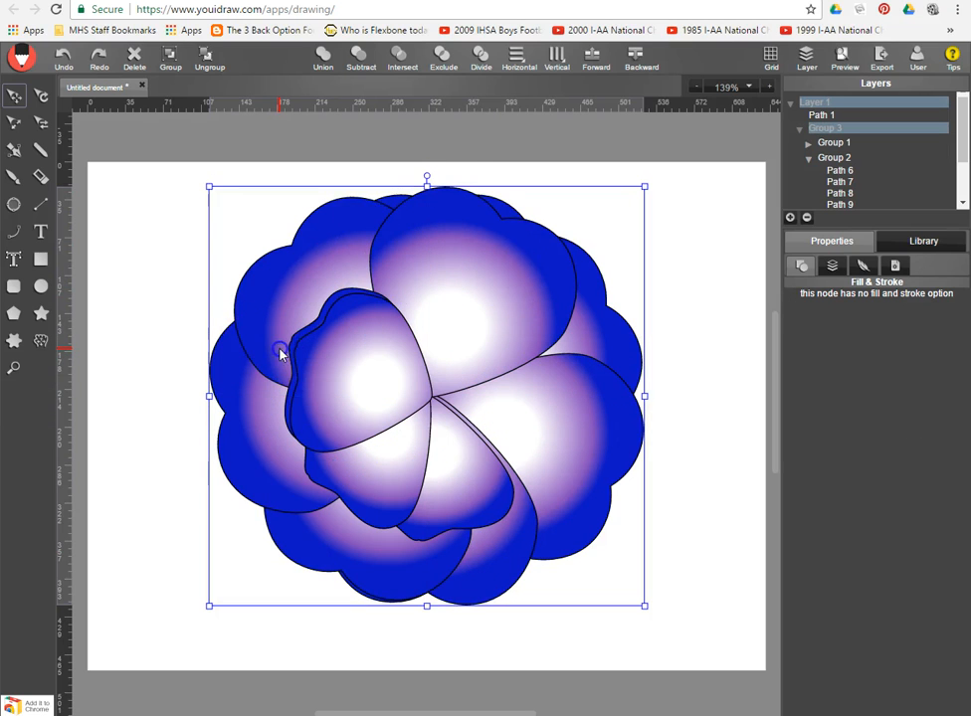
click(321, 350)
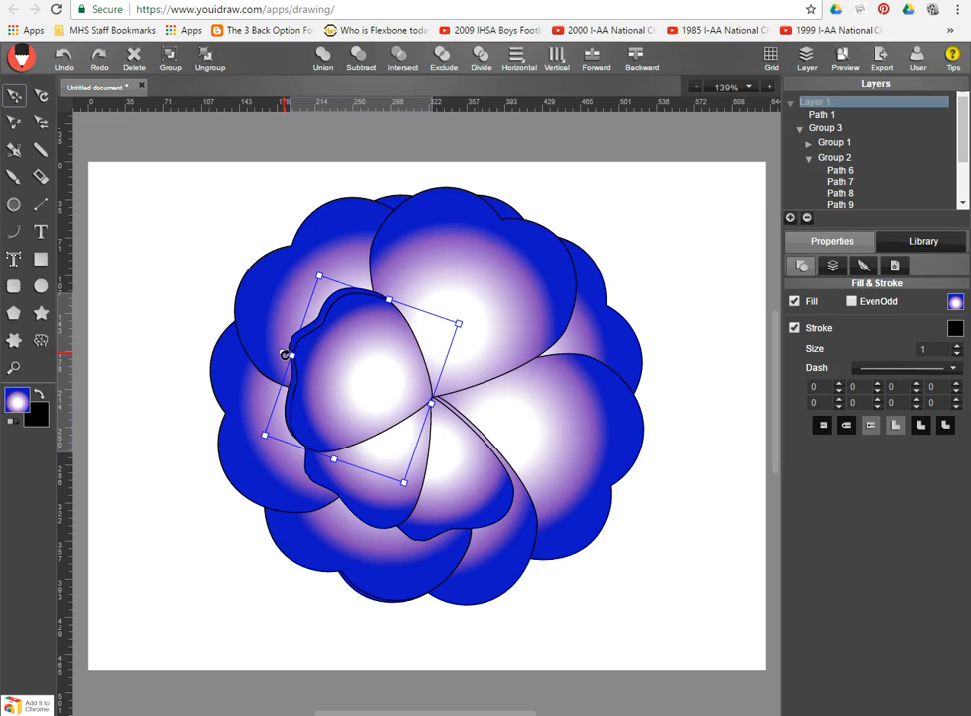
drag(284, 354, 371, 328)
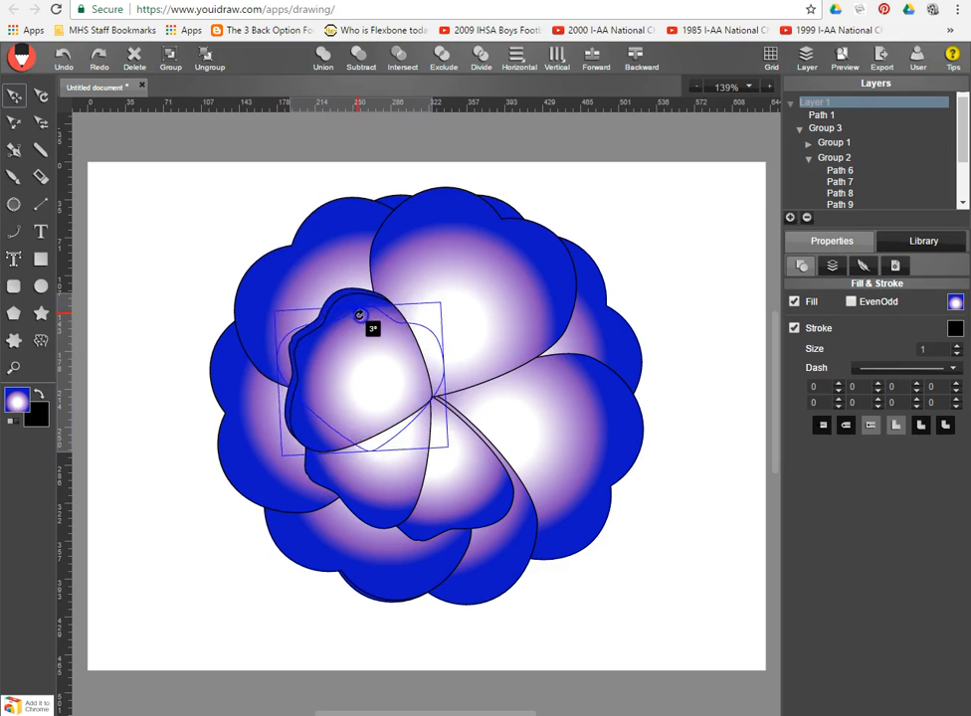
click(368, 371)
drag(369, 371, 415, 360)
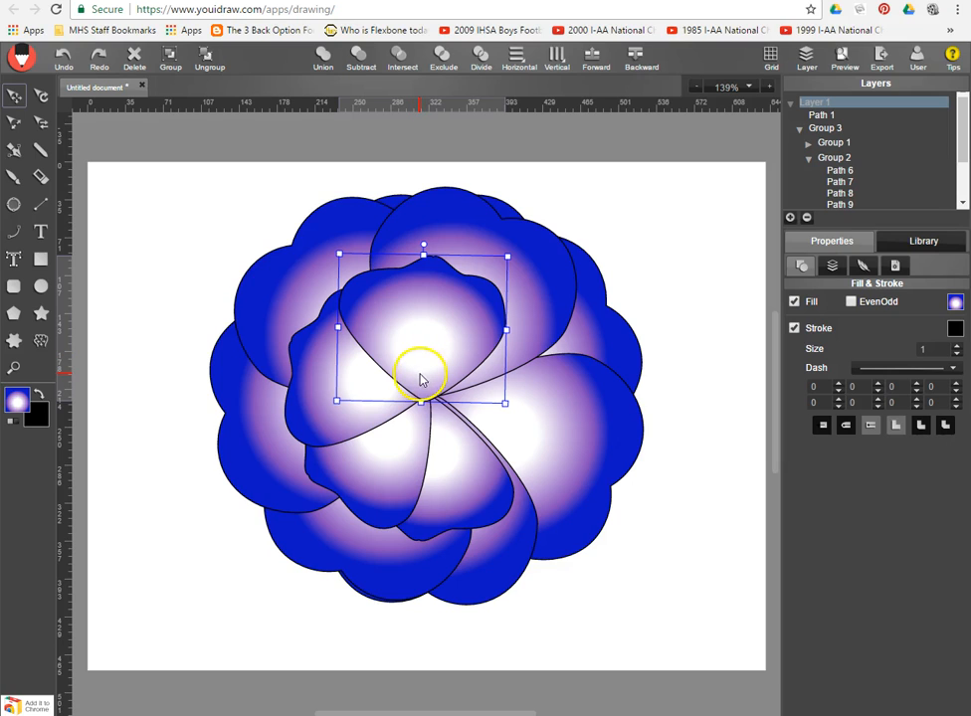
Step: Paste another wavy petal, rotate it clockwise and place it to the upper right of the flower's centre
key(ctrl+v)
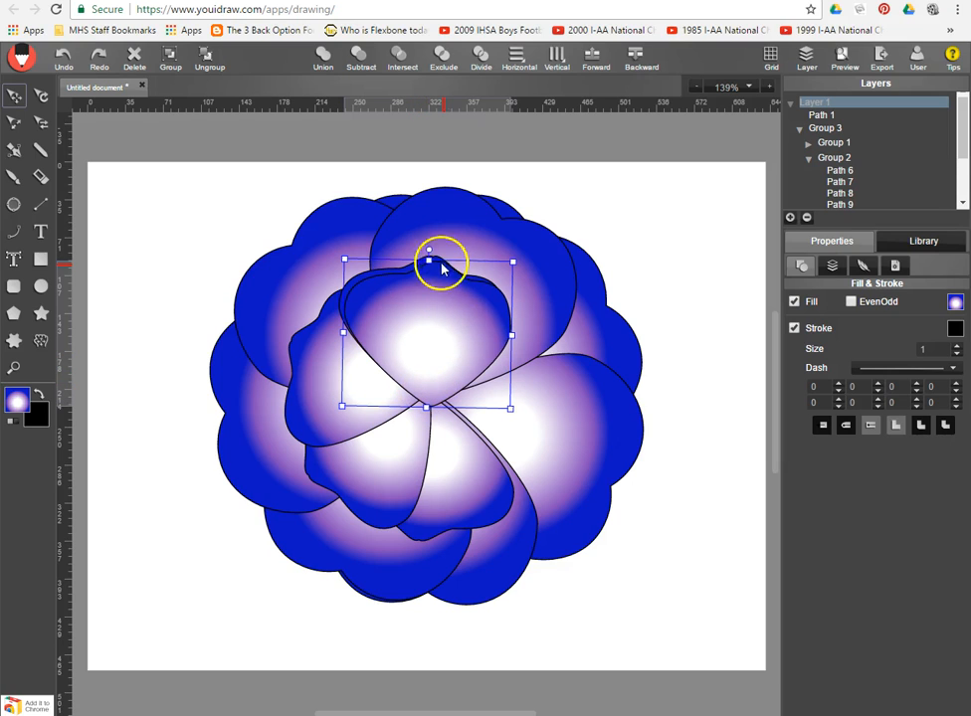
drag(429, 250, 477, 310)
mouse_move(439, 342)
mouse_down()
mouse_move(467, 348)
mouse_move(483, 379)
mouse_up()
click(512, 425)
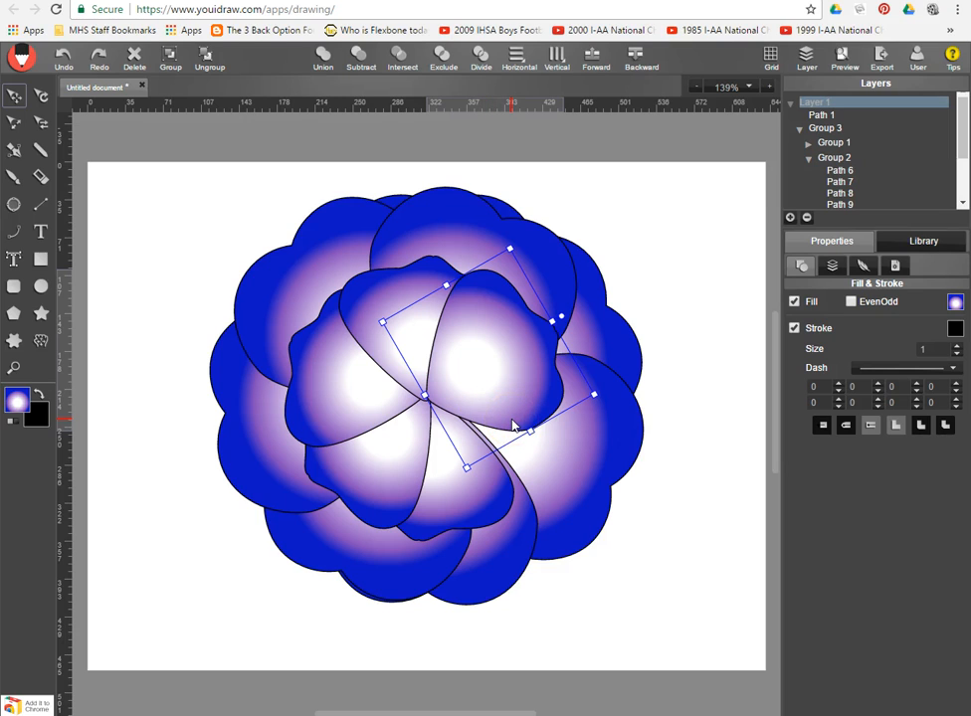
Step: Paste a final wavy petal, rotate it further clockwise and position it right of the centre to close the inner ring
key(ctrl+v)
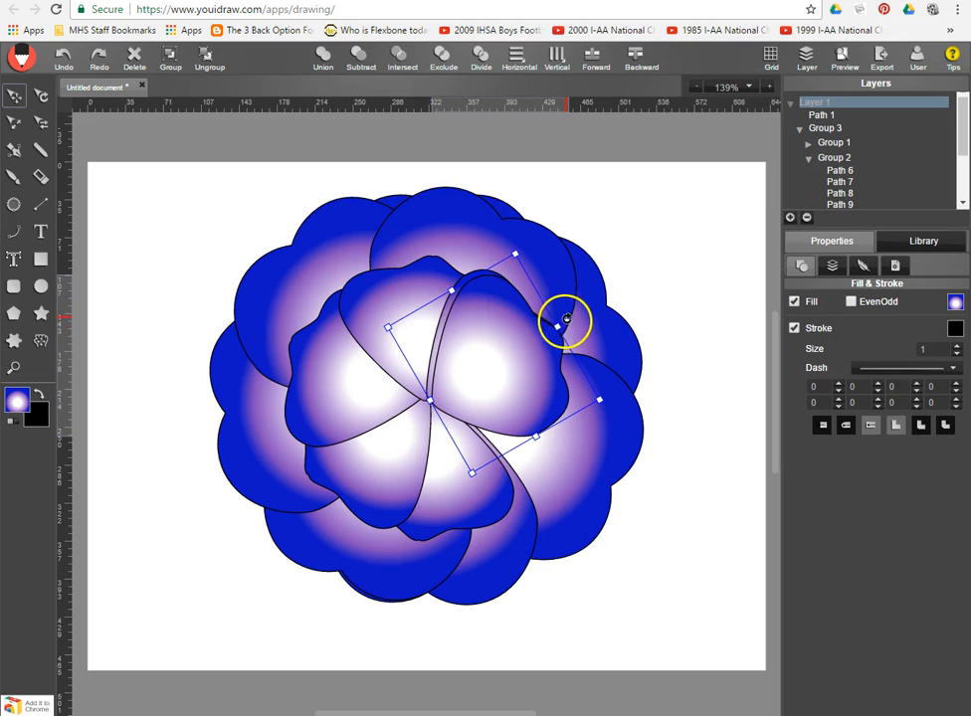
drag(566, 324, 587, 384)
drag(479, 391, 477, 418)
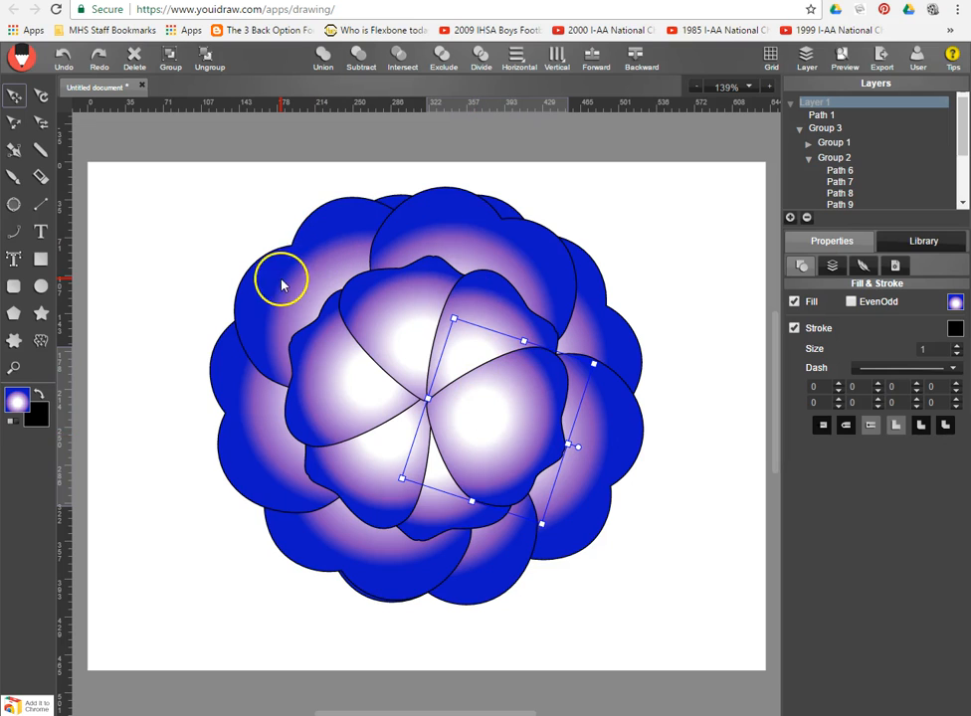
Step: Move the large flower group away from the small wavy petals, past the canvas's lower-right corner
click(381, 332)
click(315, 392)
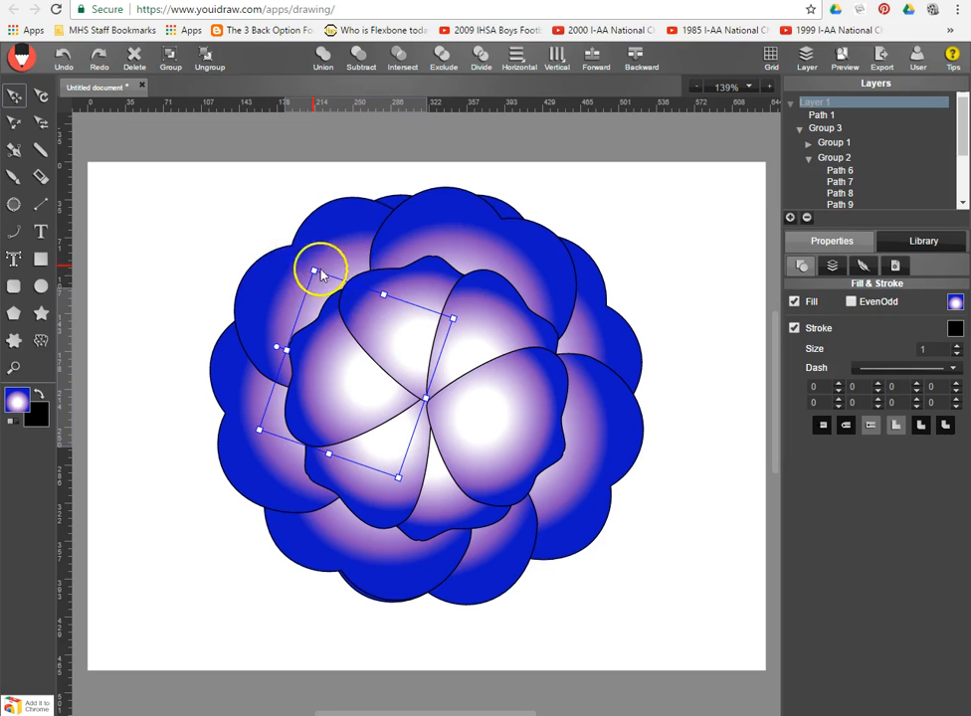
click(291, 283)
click(408, 316)
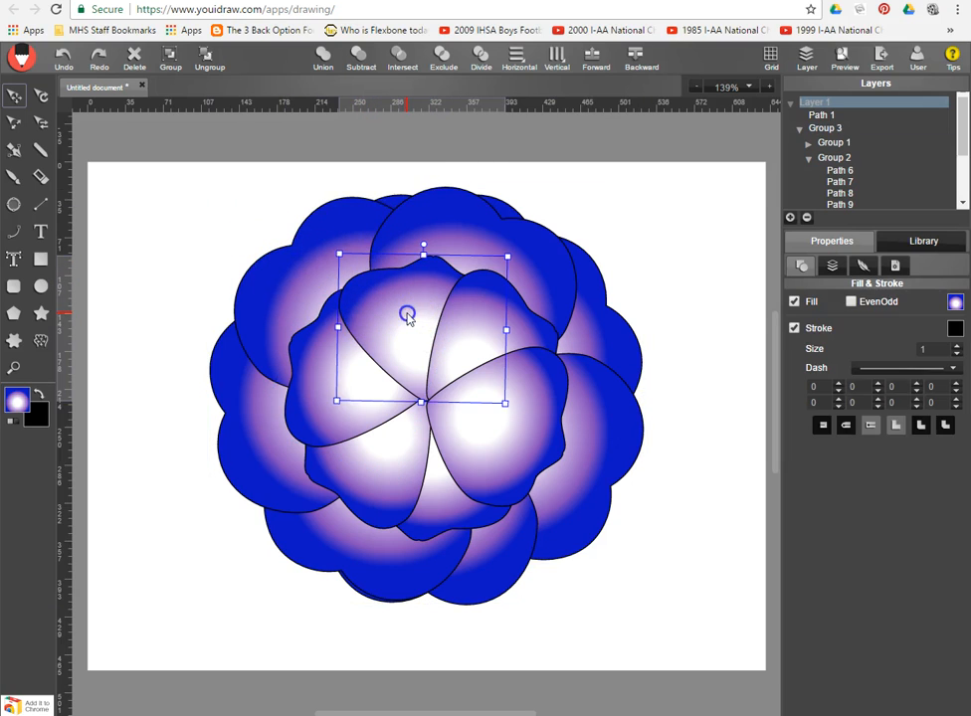
drag(281, 282, 661, 567)
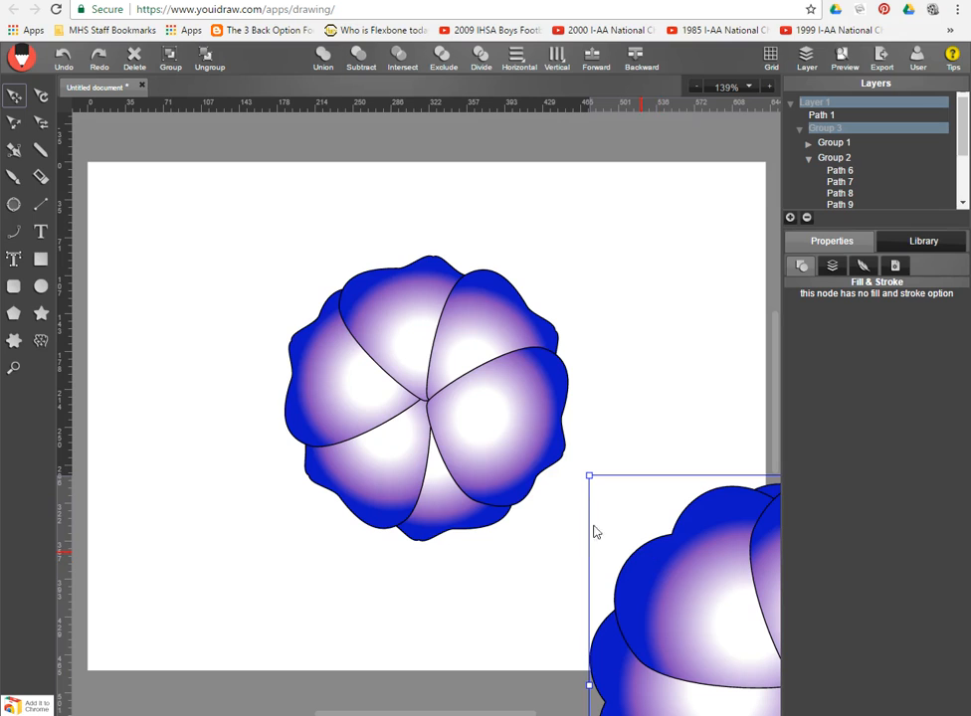
Step: Group all the small wavy petals and move the large flower back behind them so their centres match
drag(247, 215, 572, 563)
click(170, 58)
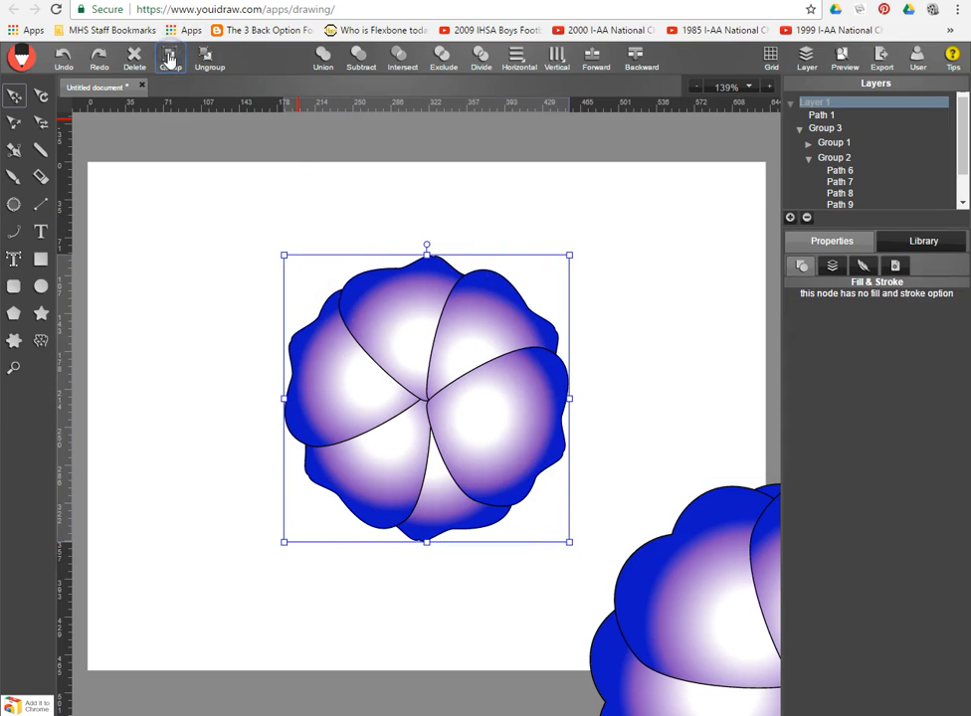
click(671, 593)
drag(702, 612, 323, 326)
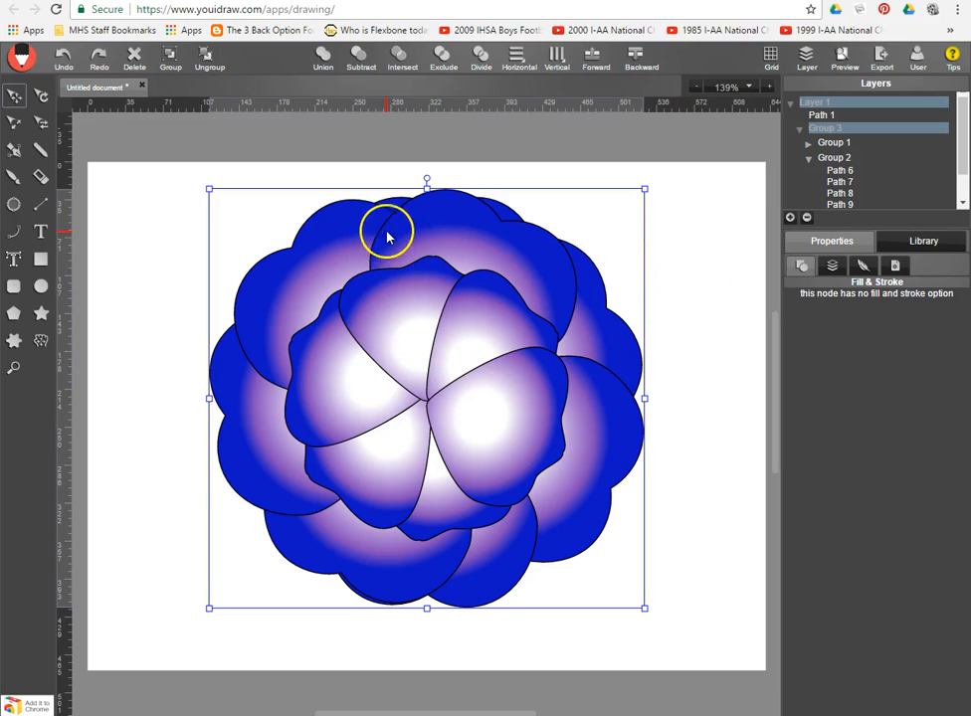
Step: Send the wavy petal group behind the large flower, and move the large flower aside and back over it
click(408, 398)
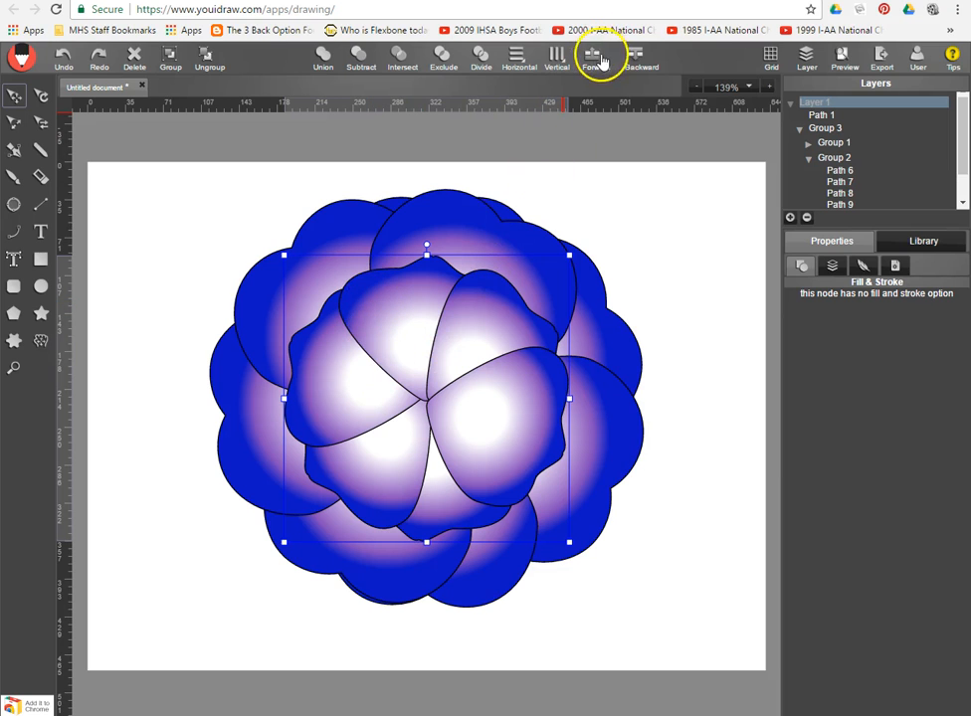
click(641, 57)
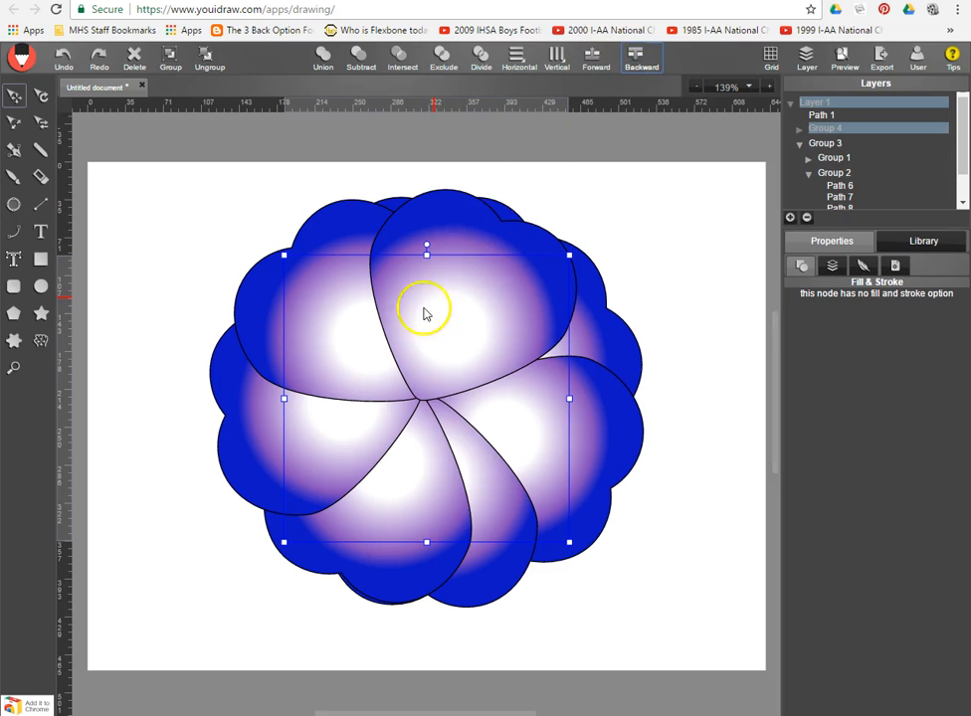
click(436, 217)
drag(402, 247, 542, 254)
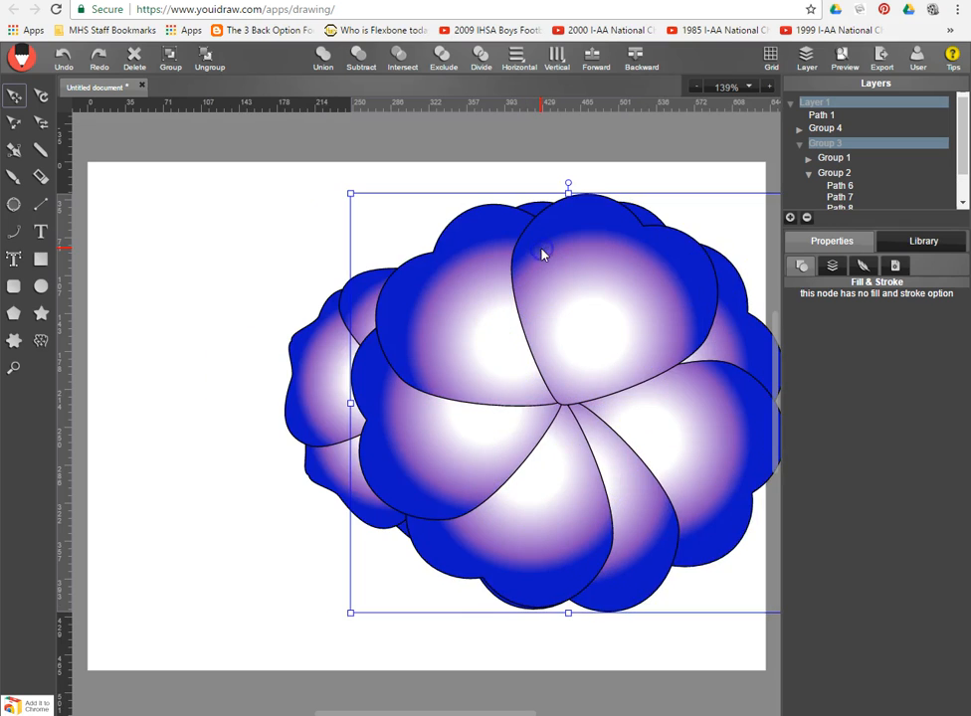
drag(543, 316, 398, 321)
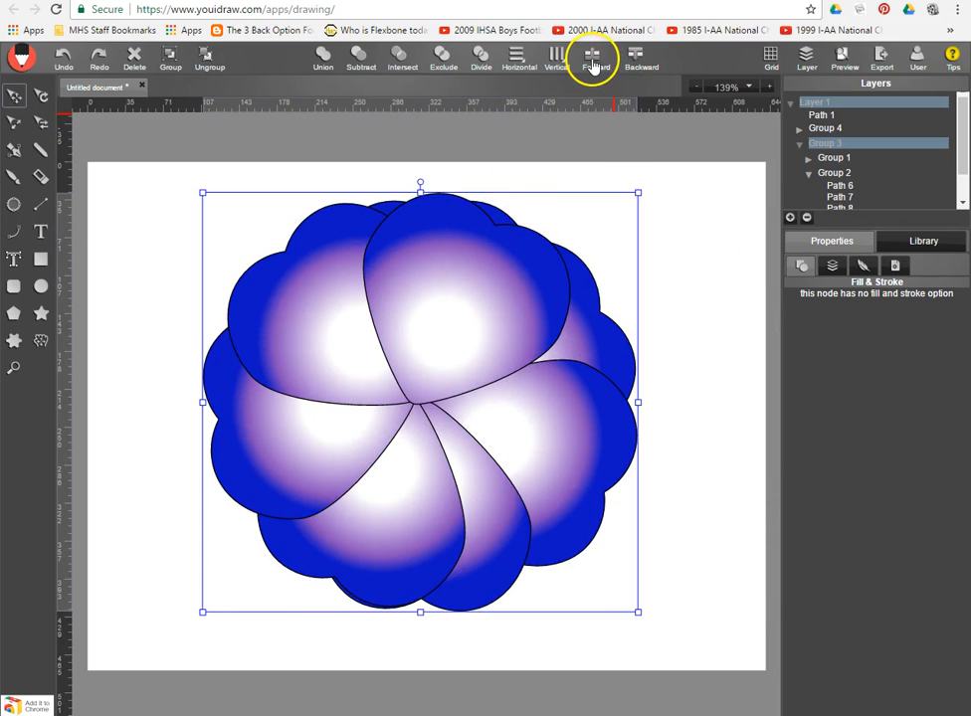
Step: Bring the wavy petal group in front of the large flower and realign the large flower so their centres match
drag(460, 324, 608, 335)
click(348, 368)
click(593, 56)
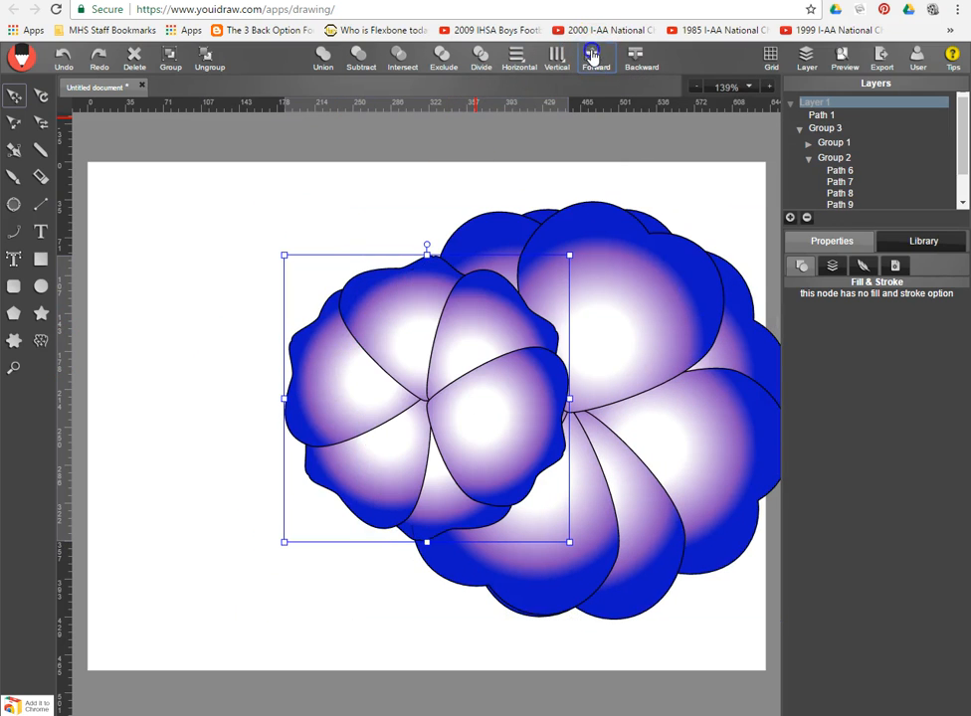
drag(666, 403, 544, 392)
click(720, 373)
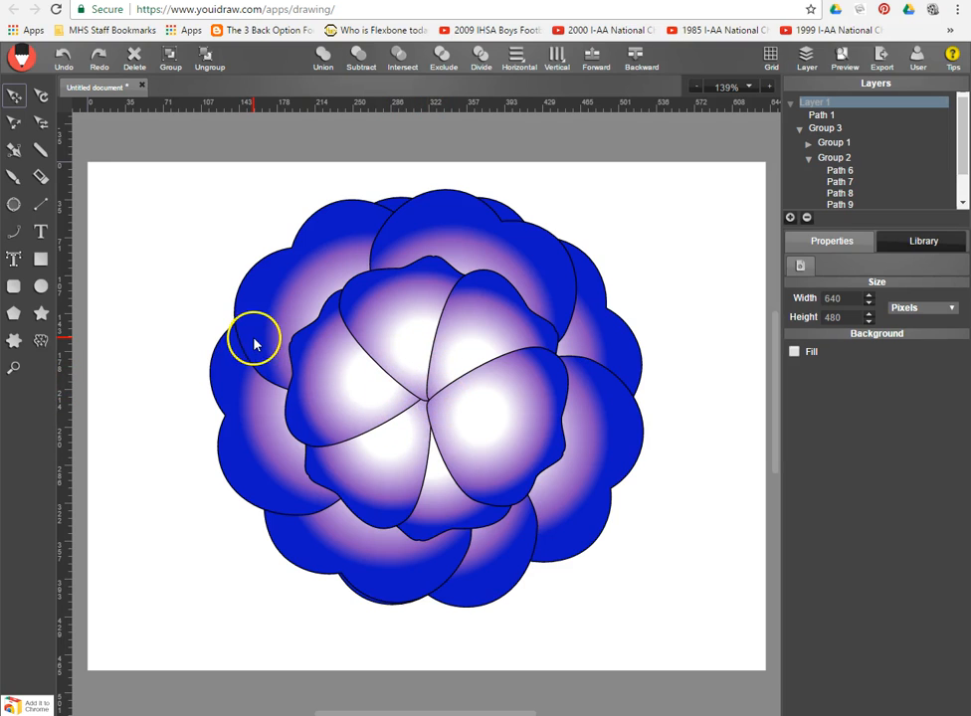
Step: Draw a circle over the flower's centre and fill it with solid yellow e2dc16
click(41, 288)
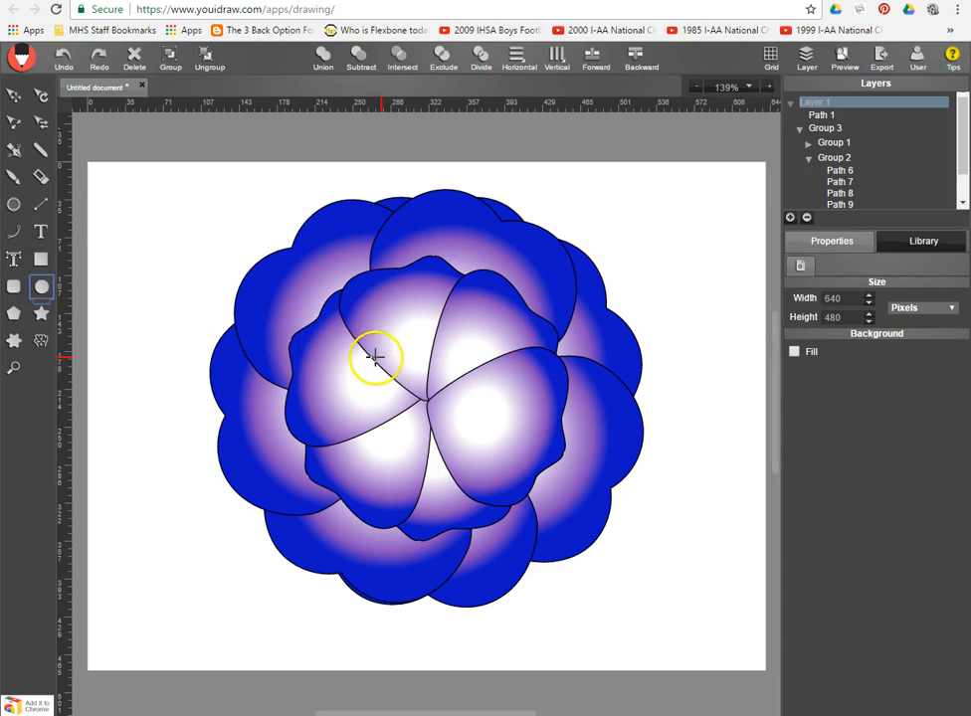
mouse_move(387, 356)
mouse_down()
mouse_move(410, 403)
mouse_move(459, 426)
mouse_move(450, 433)
mouse_move(464, 427)
mouse_move(386, 329)
mouse_move(462, 440)
mouse_move(383, 349)
mouse_move(342, 404)
mouse_move(398, 454)
mouse_move(434, 285)
mouse_move(462, 381)
mouse_up()
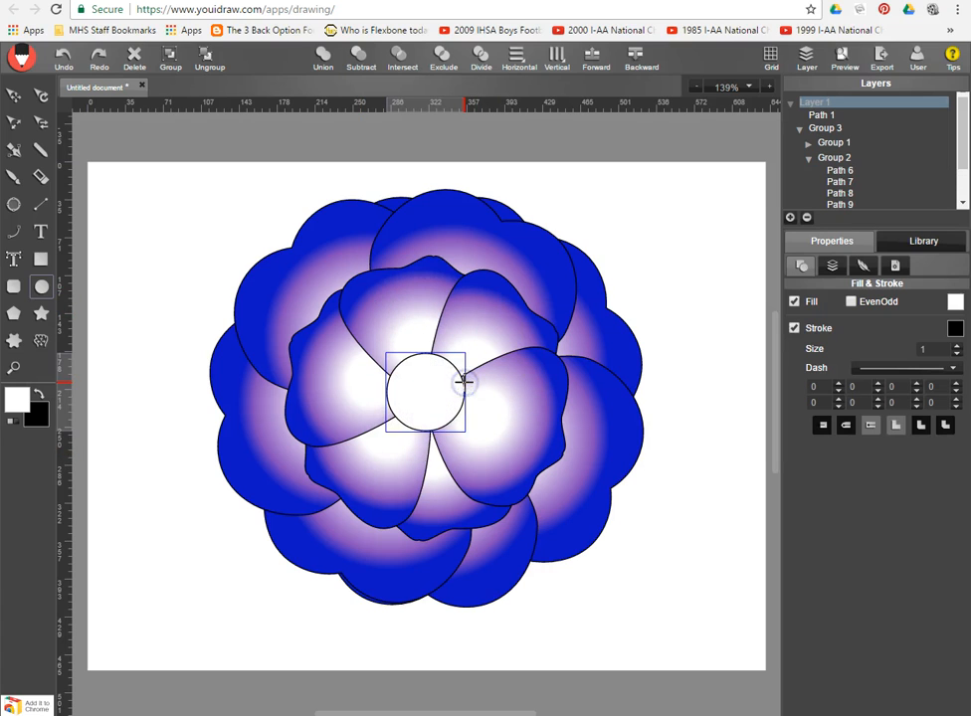
click(955, 302)
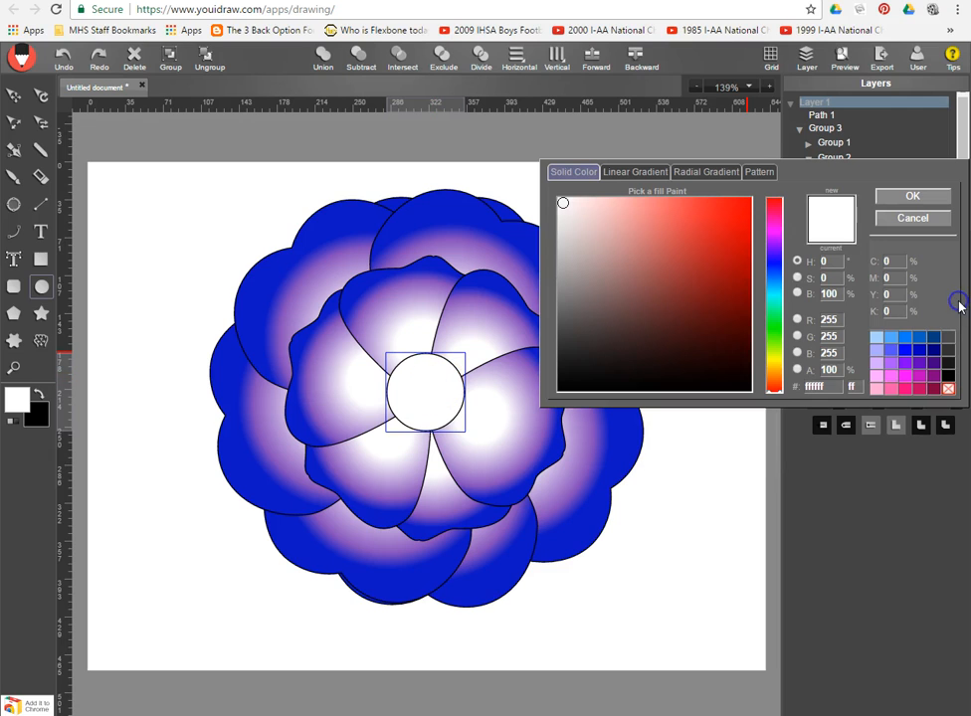
click(775, 360)
click(731, 218)
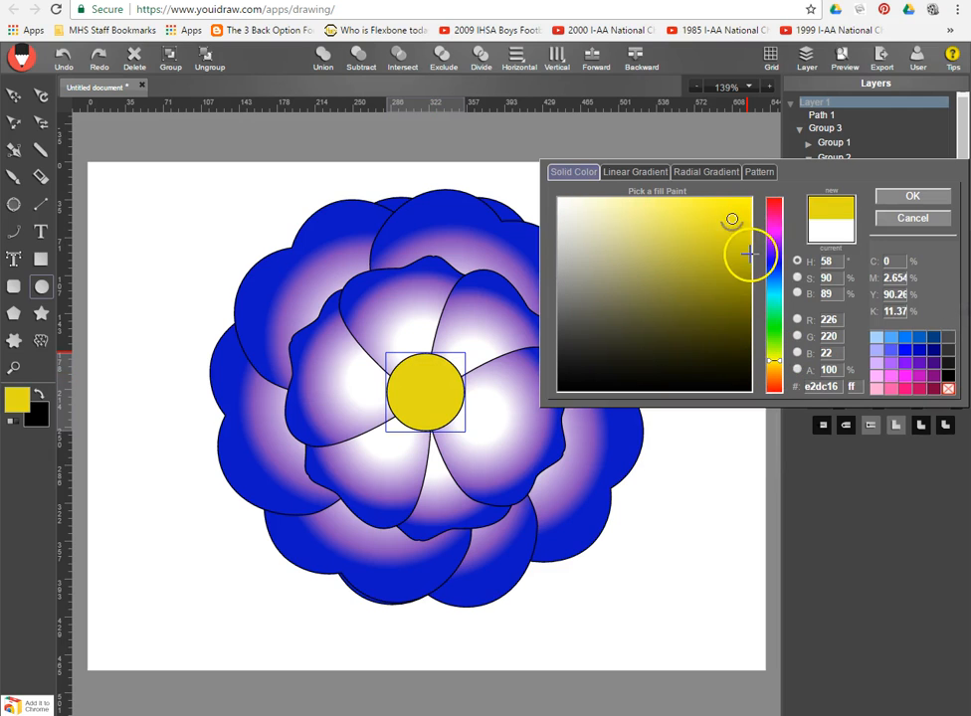
Step: Change the centre circle's fill to a radial gradient from white in the middle to yellow e2cb18 at the edge
click(702, 172)
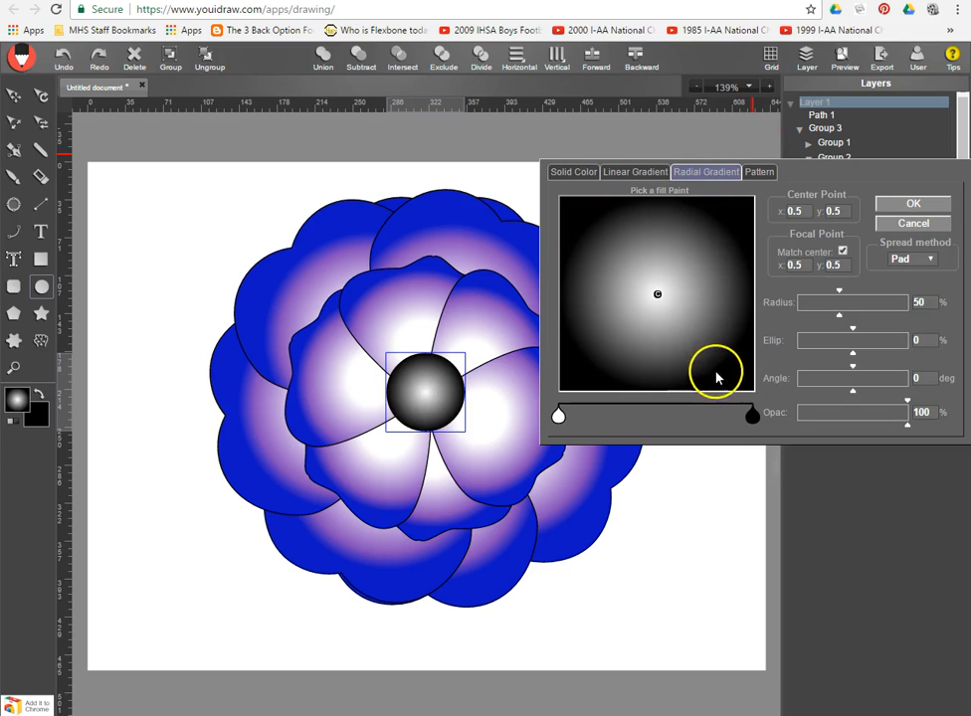
double_click(753, 416)
click(767, 397)
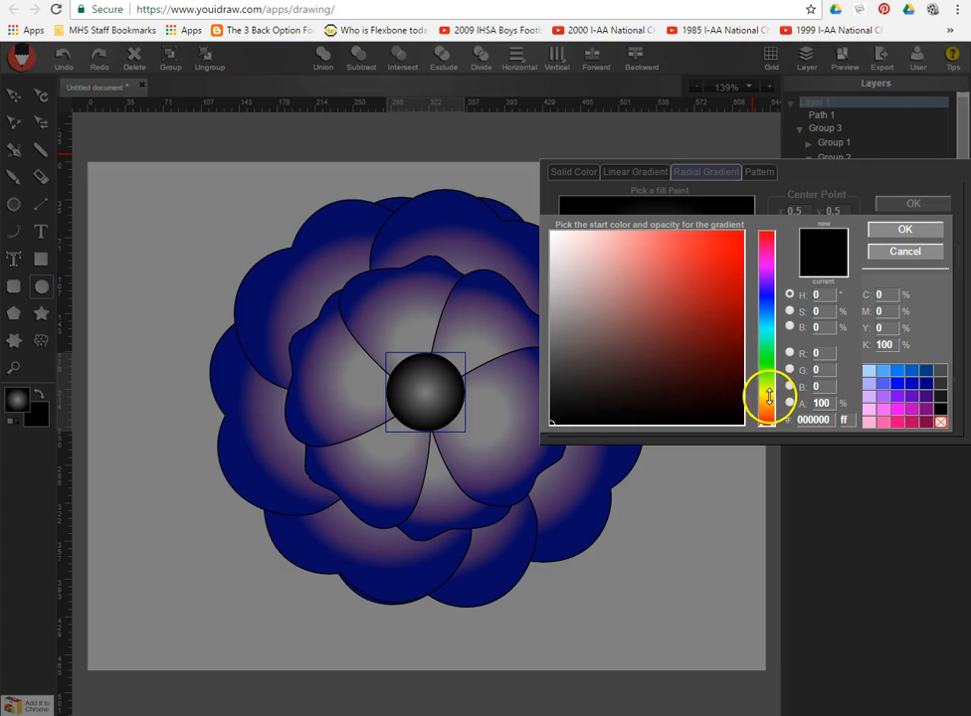
click(722, 252)
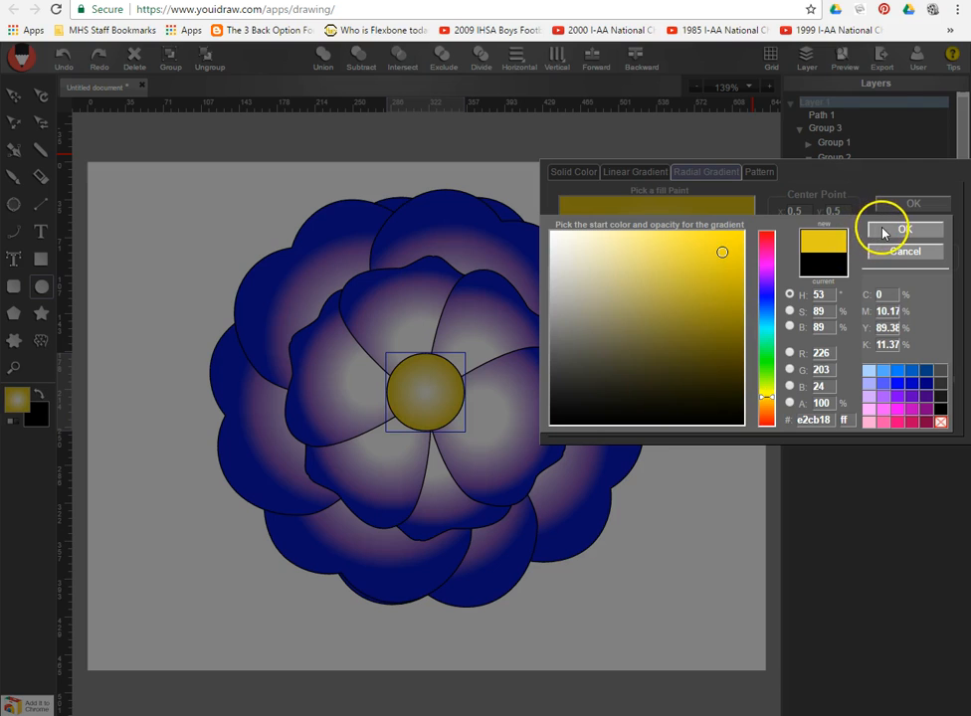
click(871, 230)
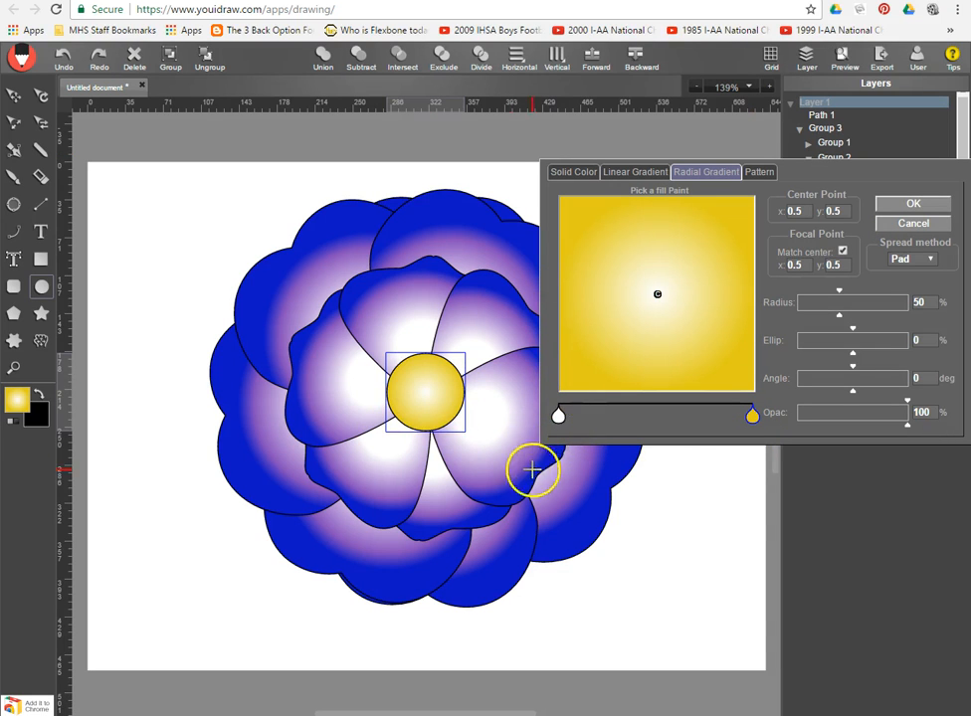
click(909, 206)
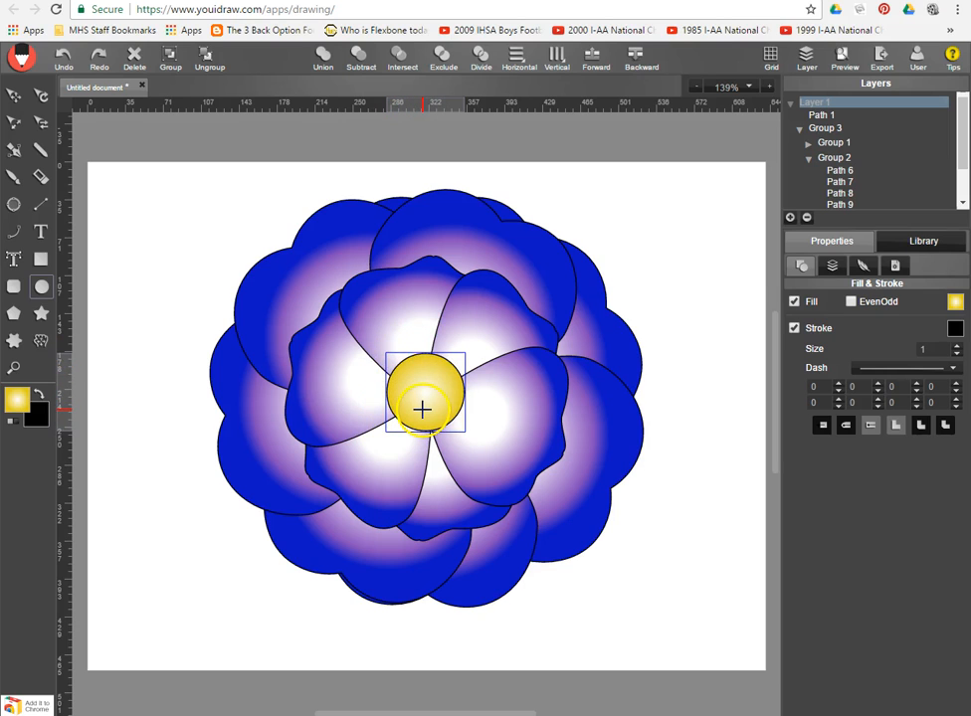
Step: Duplicate the yellow circle and shrink the copy to a tiny circle in the middle of the original
key(ctrl+v)
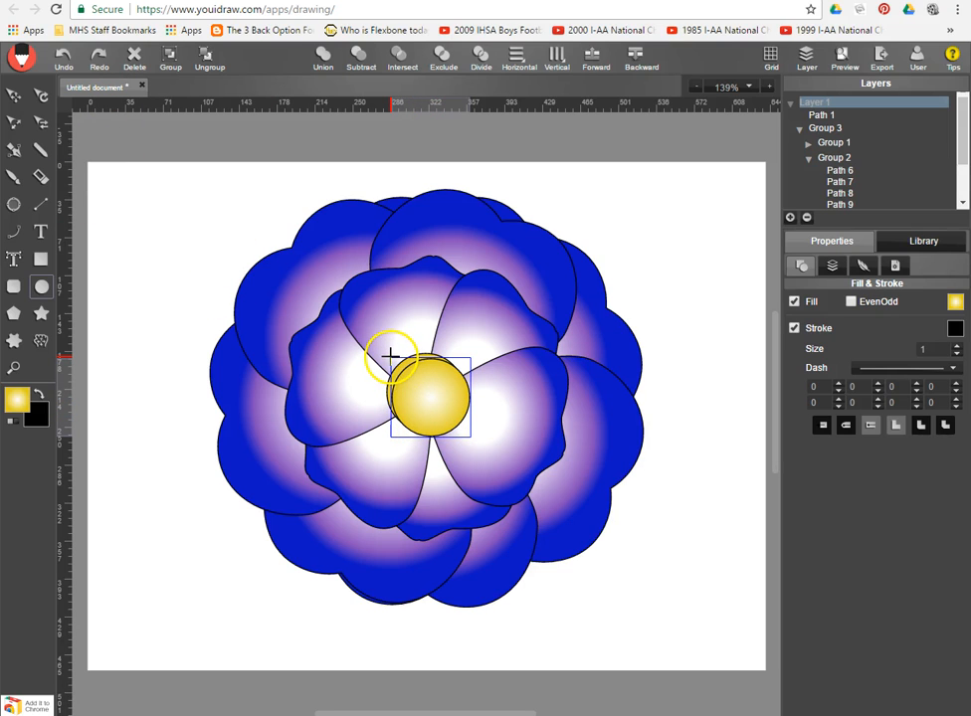
click(14, 96)
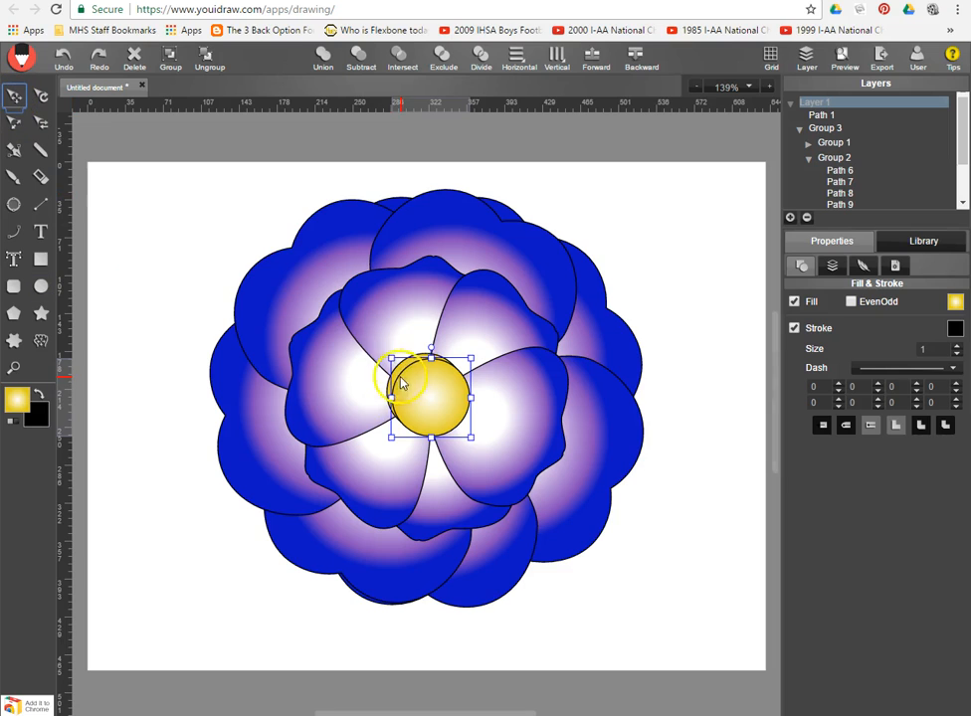
drag(390, 358, 426, 394)
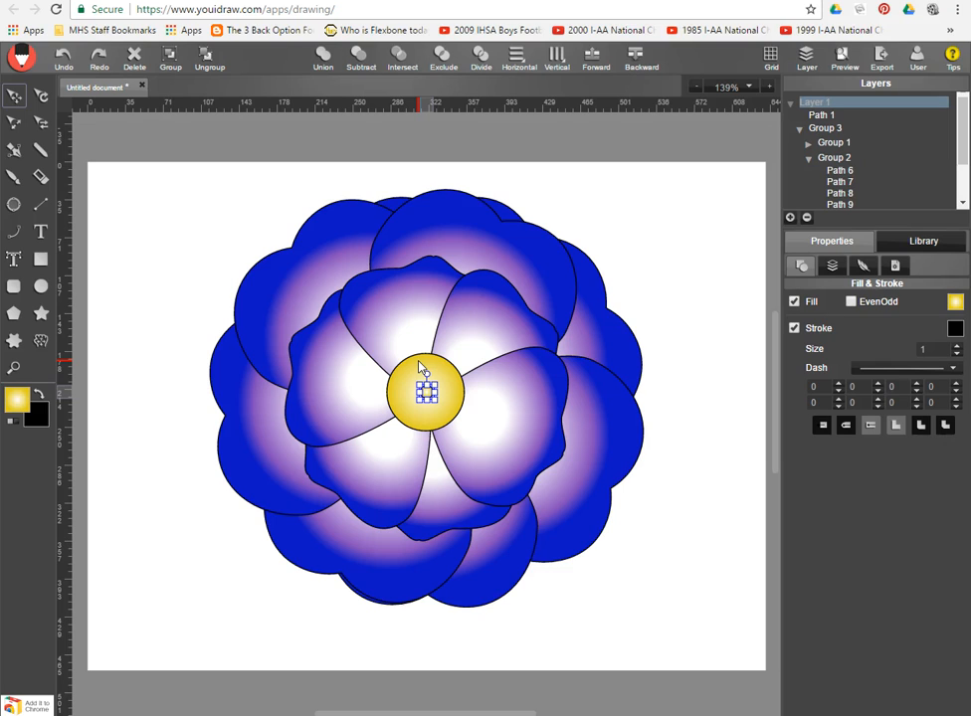
Step: Paste copies of the tiny circle and arrange them in a ring of five around the middle one
mouse_move(428, 392)
mouse_down()
mouse_move(439, 410)
mouse_move(437, 387)
mouse_move(440, 394)
mouse_move(422, 382)
mouse_up()
key(ctrl+v)
drag(430, 393, 414, 391)
key(ctrl+v)
drag(430, 434, 422, 406)
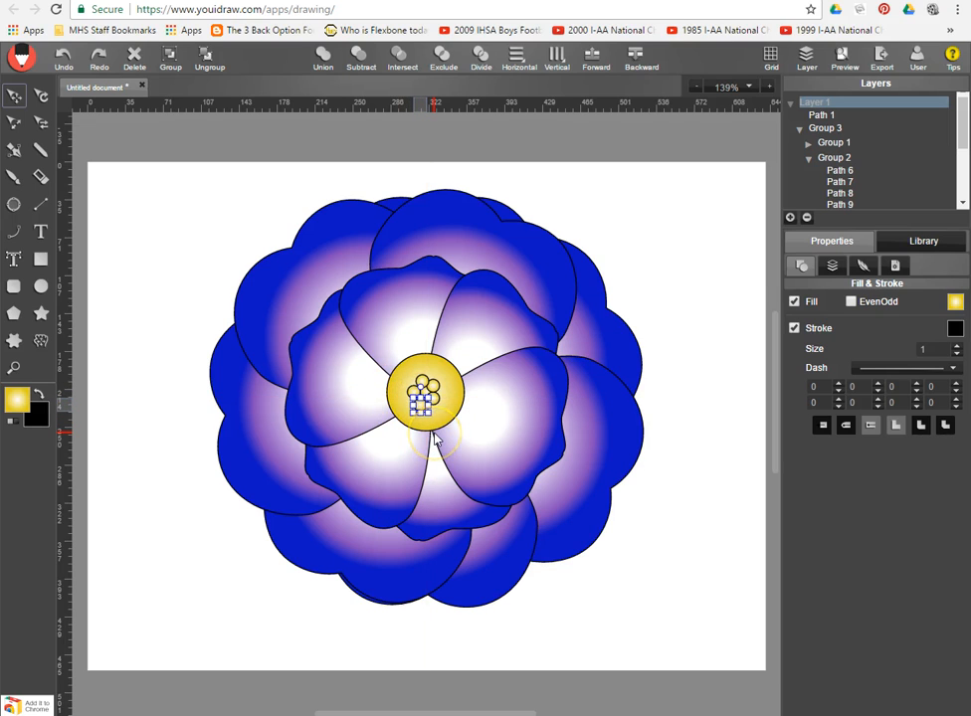
Step: Move the wavy petals to the upper right, the large flower to the lower right and the big yellow circle down-left, clear of the tiny circles
click(444, 402)
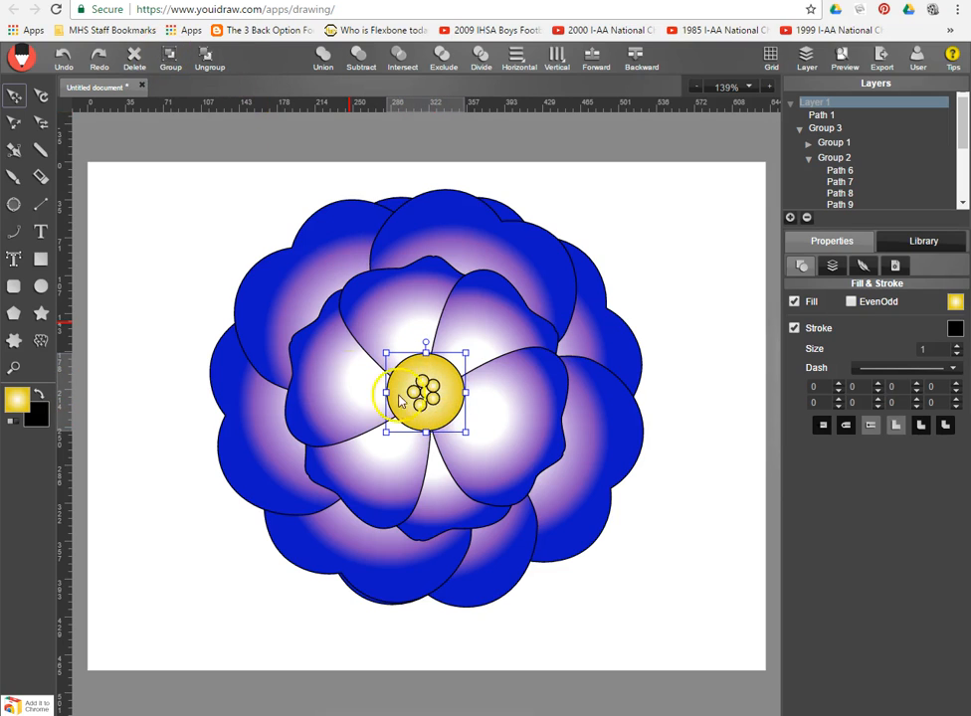
click(423, 381)
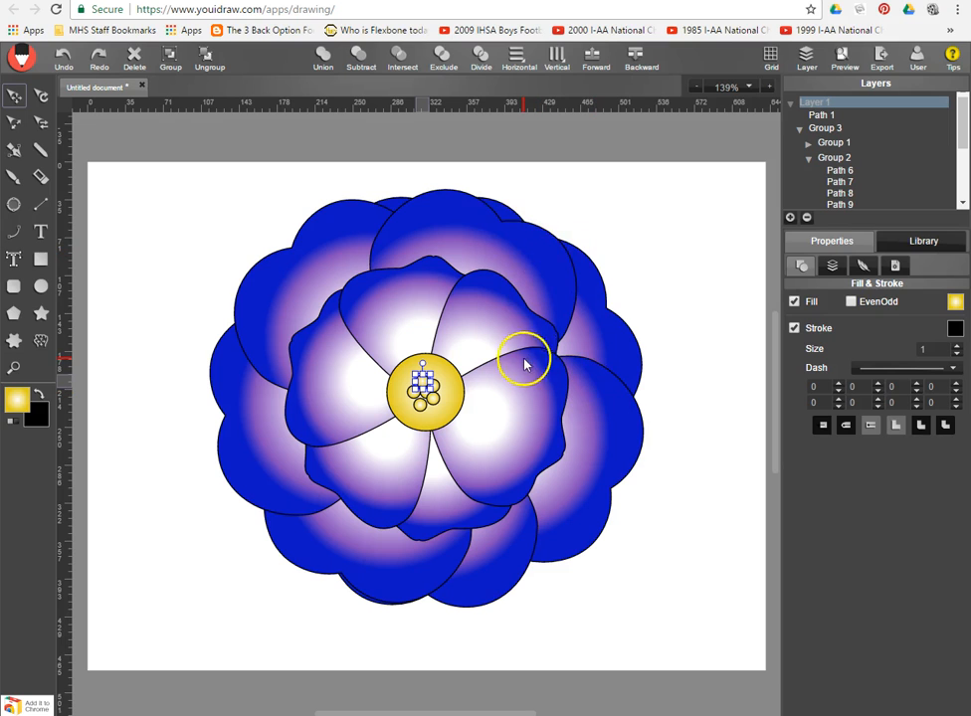
click(472, 325)
drag(427, 326, 645, 199)
click(427, 304)
drag(334, 324, 575, 526)
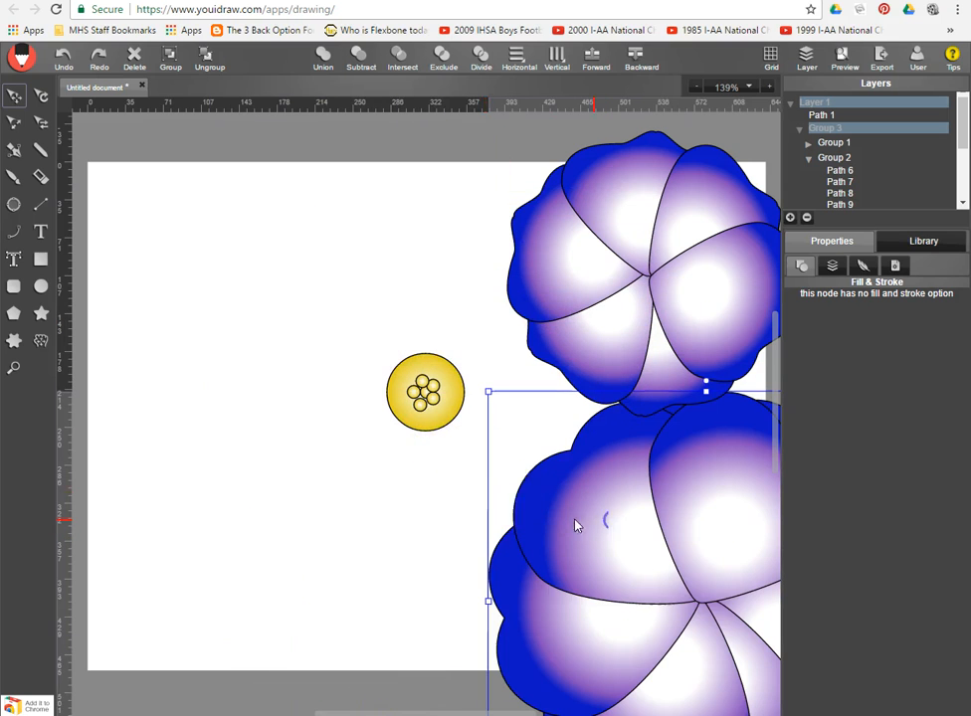
click(432, 423)
drag(432, 423, 344, 488)
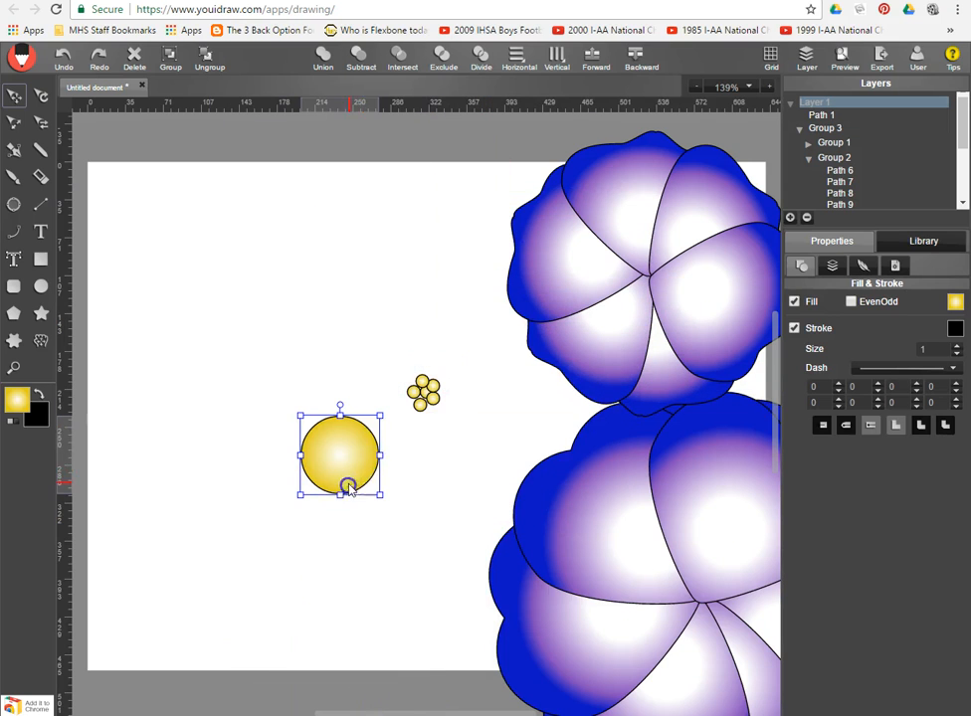
Step: Spread the tiny outer circles more evenly around the middle one and group all the tiny circles
click(434, 403)
drag(433, 401, 434, 403)
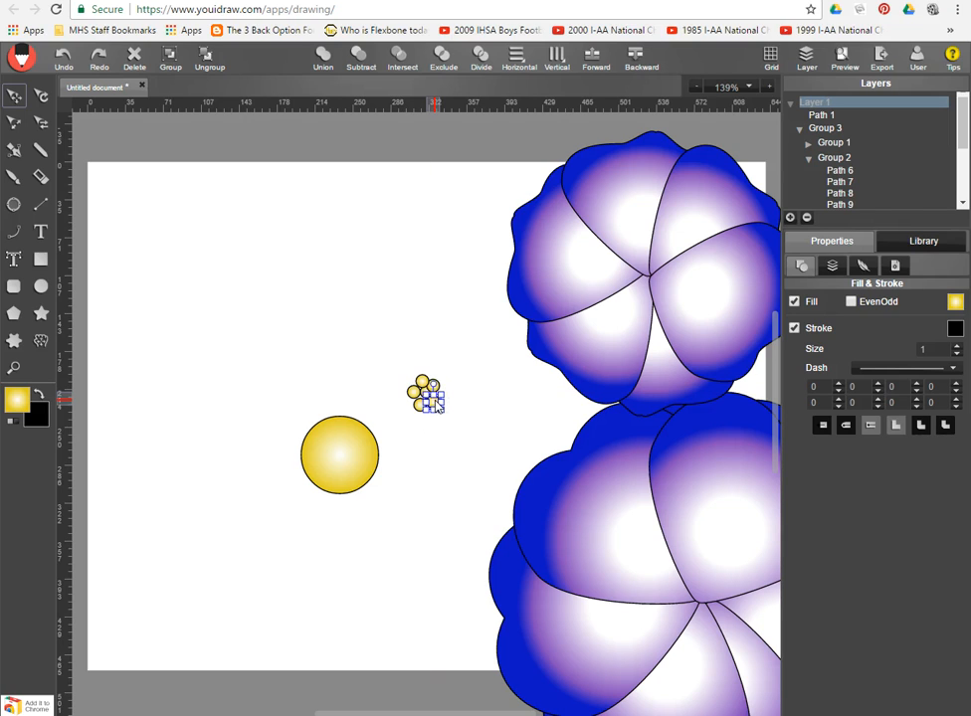
click(435, 387)
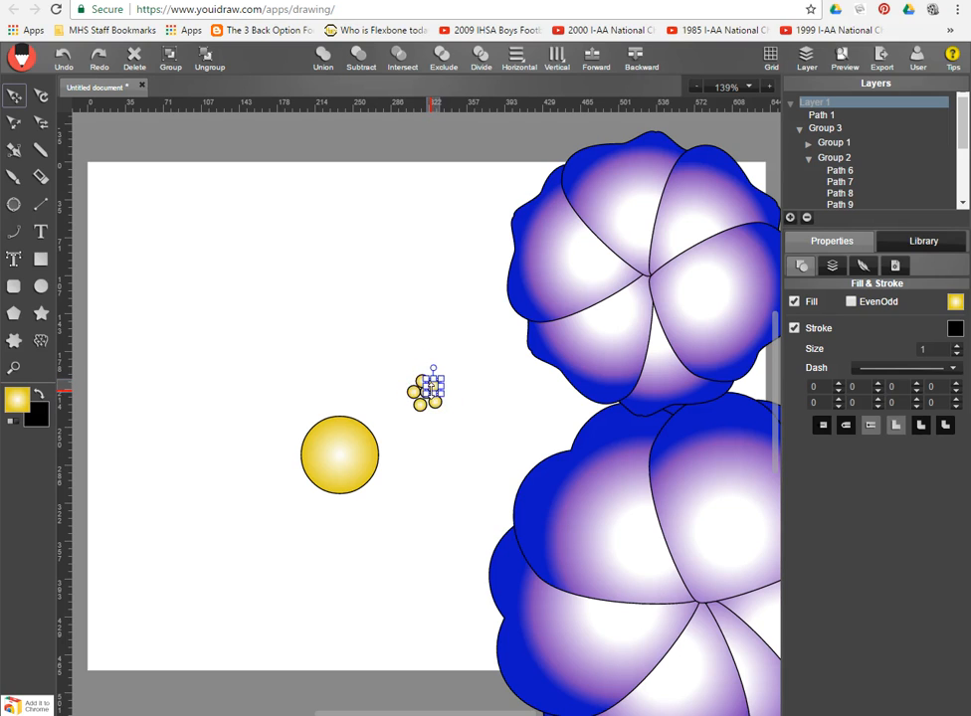
click(500, 400)
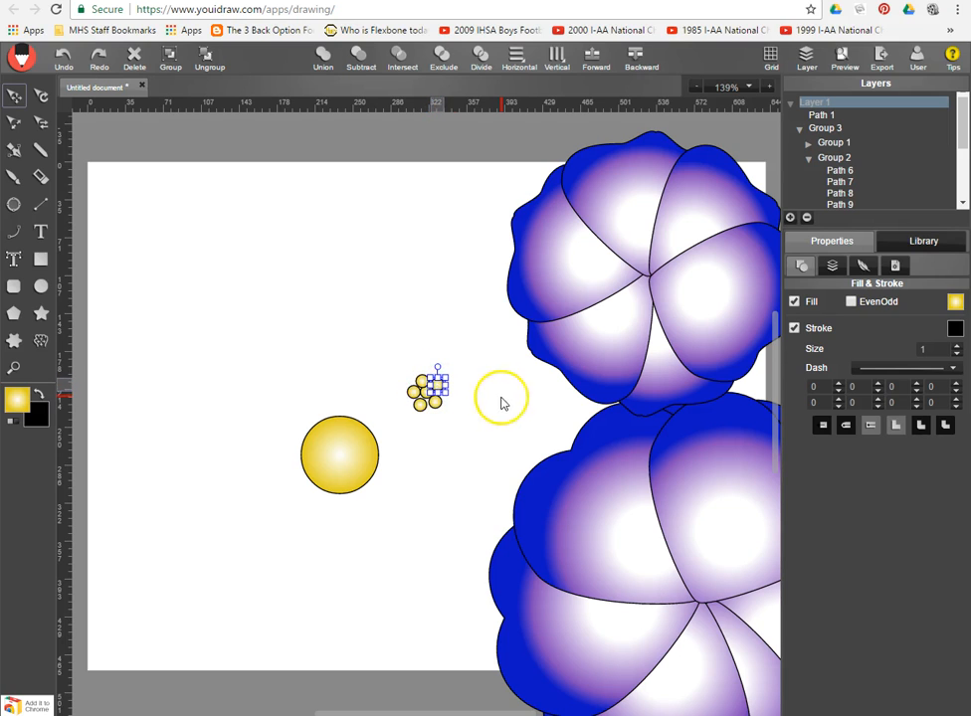
click(425, 386)
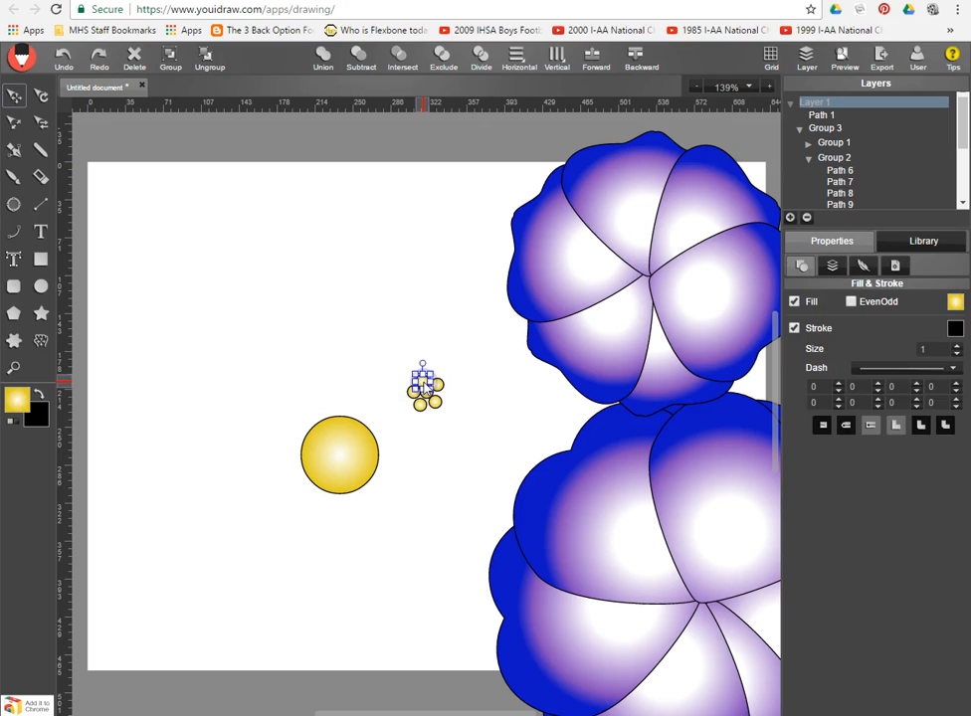
drag(396, 358, 467, 425)
click(169, 57)
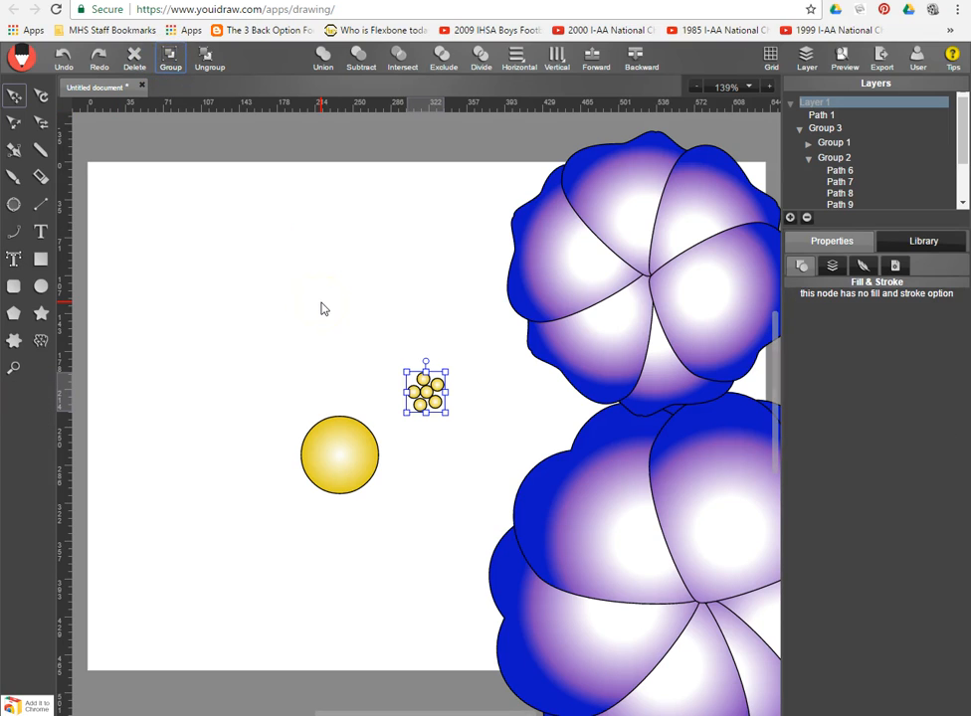
Step: Place two copies of the tiny-circle group on the lower half of the big yellow circle, rotating the right-hand one
key(ctrl+v)
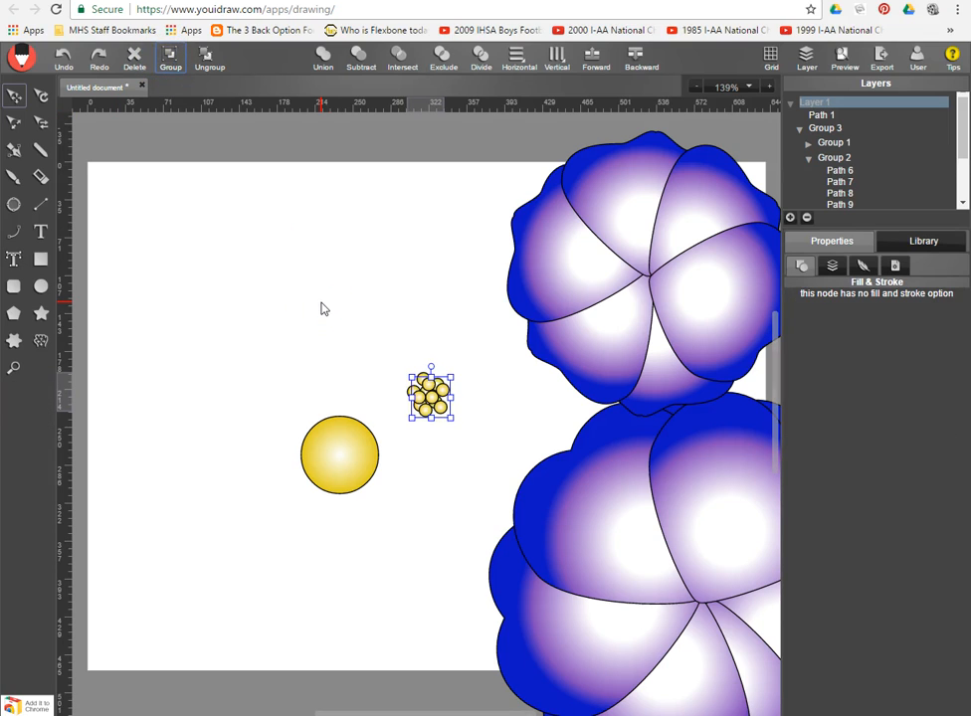
drag(438, 405, 372, 457)
click(429, 394)
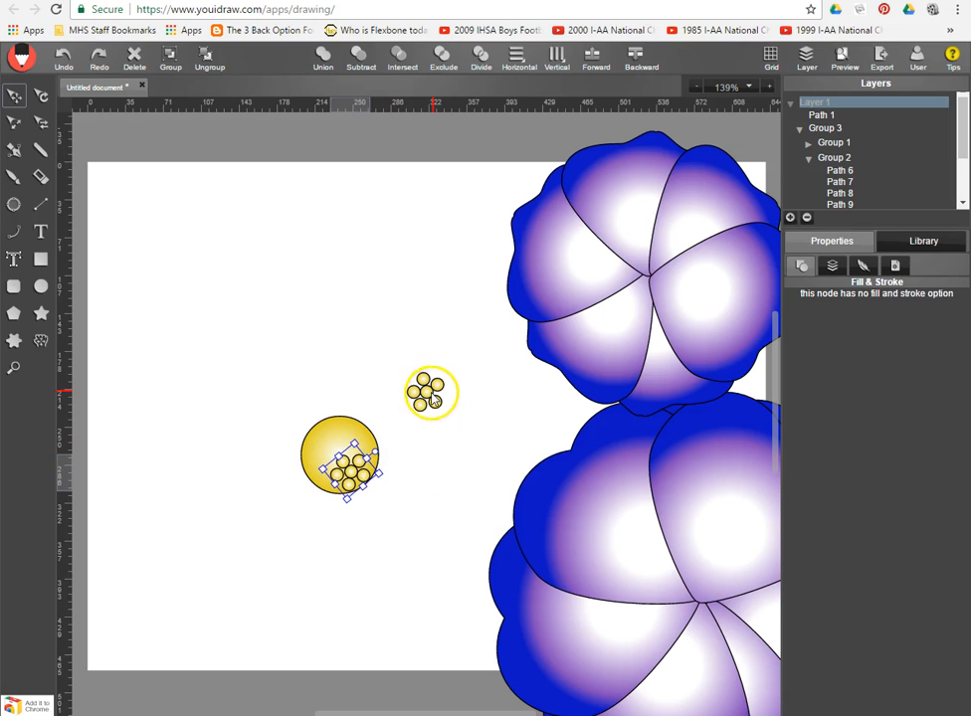
drag(432, 408, 325, 460)
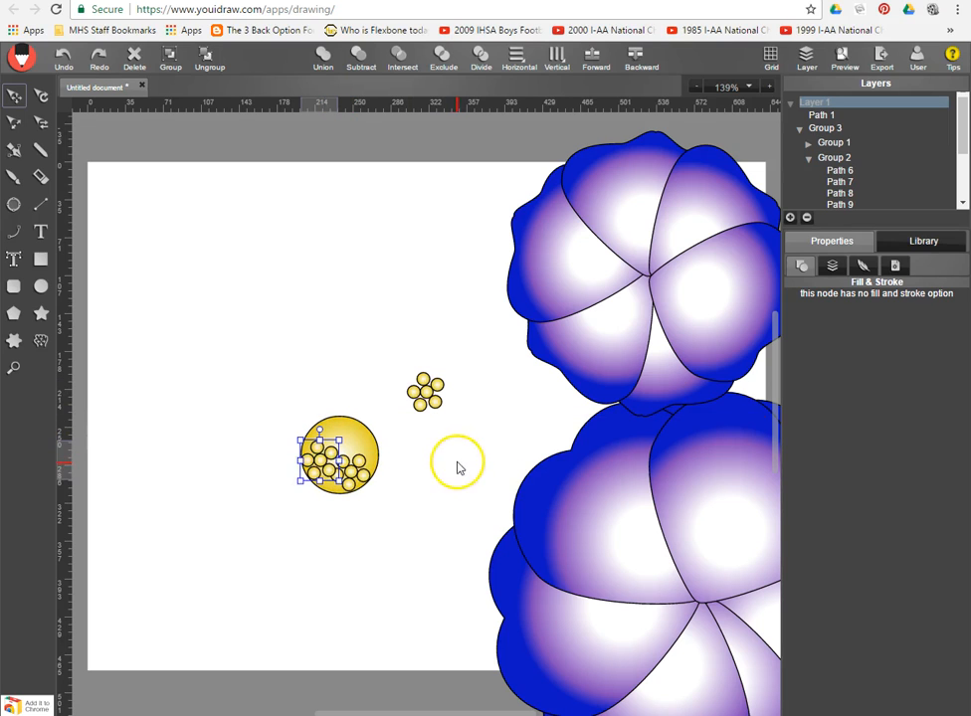
Step: Place three more copies of the tiny-circle group on the big circle's upper left, upper right and right side, rotating the upper-right one slightly clockwise
click(430, 396)
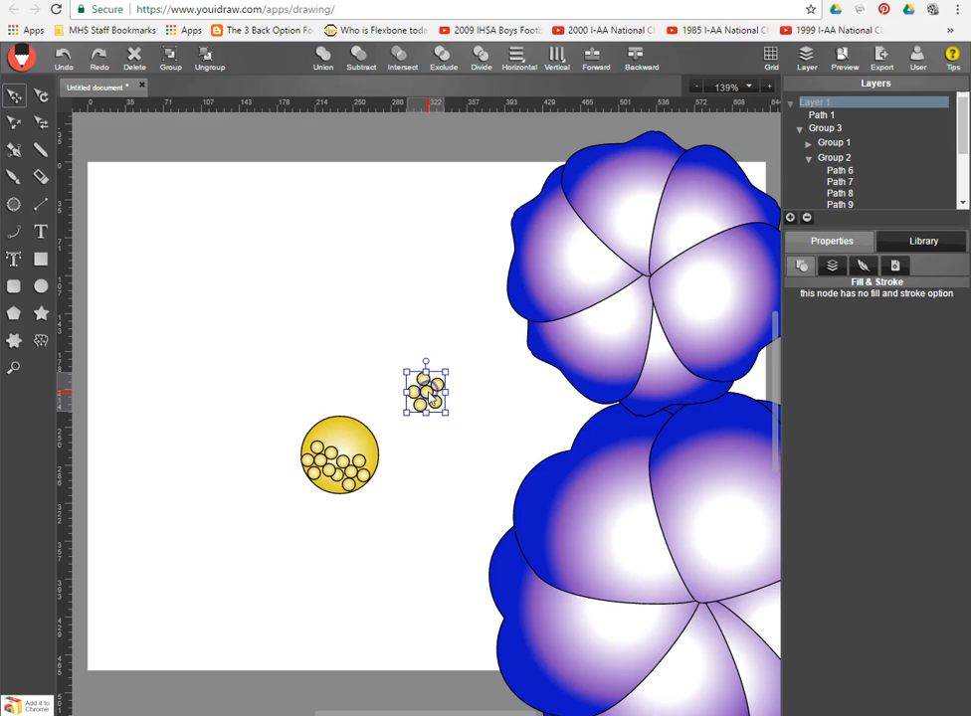
drag(431, 401, 332, 445)
click(310, 408)
click(428, 386)
drag(435, 411, 355, 438)
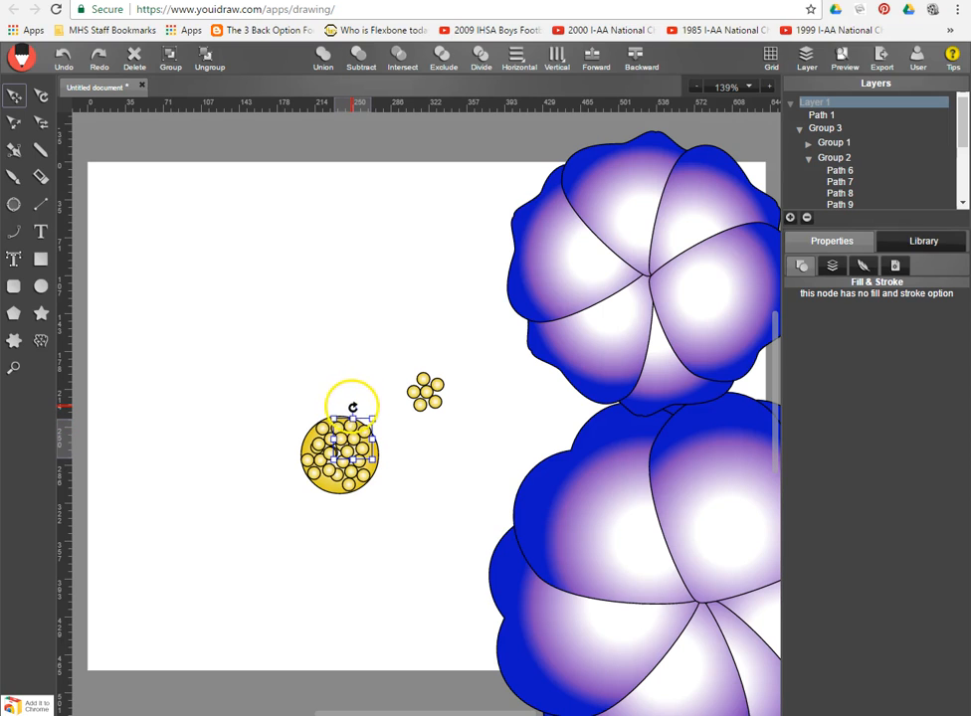
drag(353, 407, 359, 408)
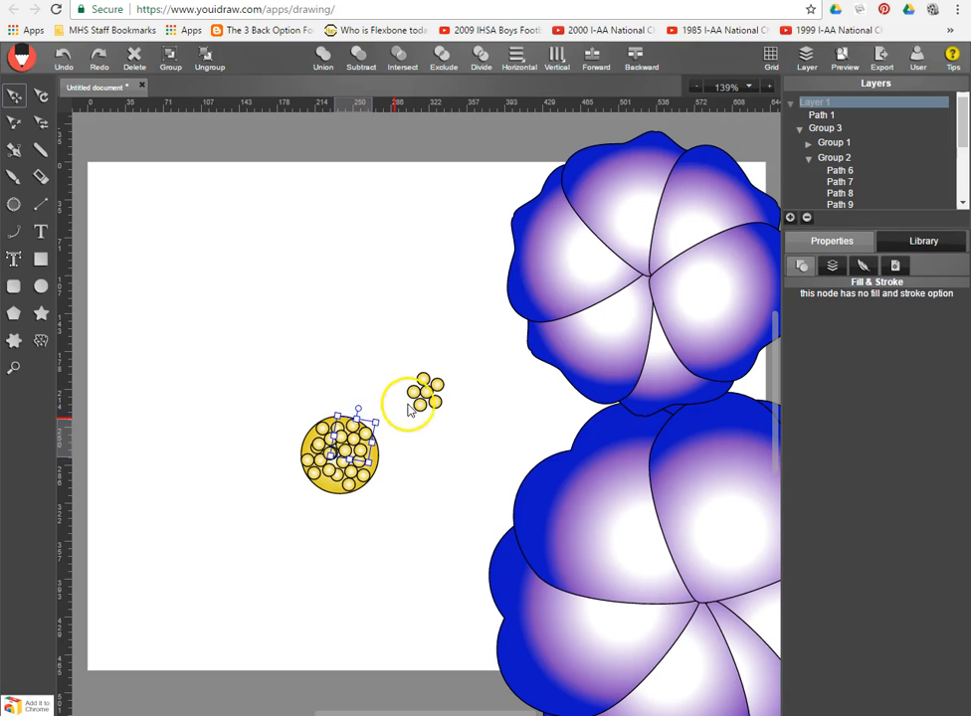
click(424, 393)
drag(432, 396, 366, 458)
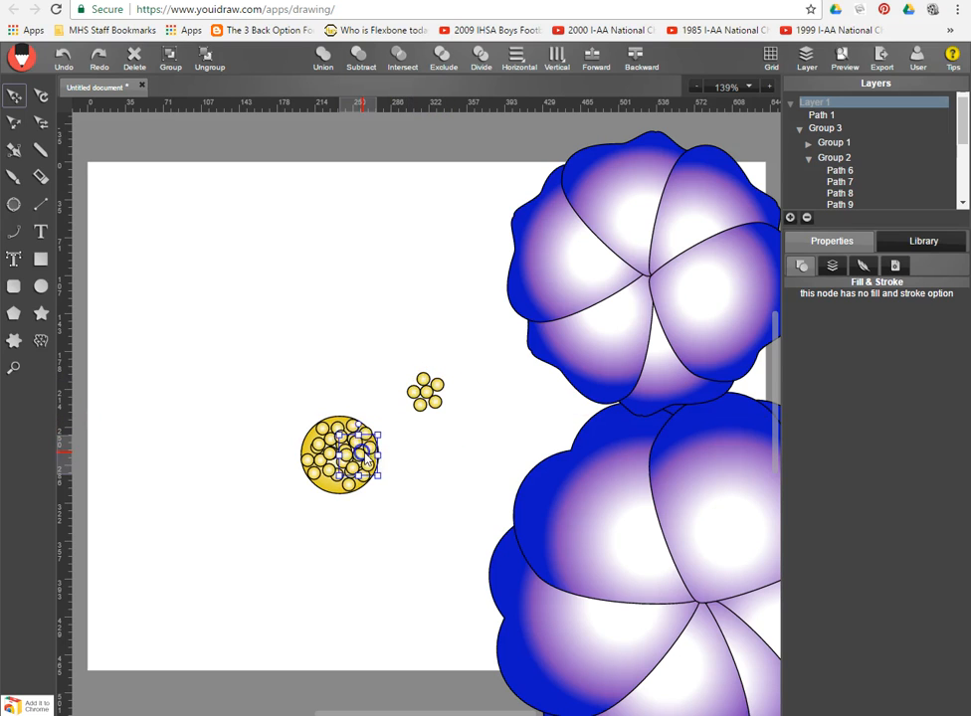
Step: Place two more copies of the tiny-circle group on the big yellow circle, one at the lower middle and one at the left
click(427, 404)
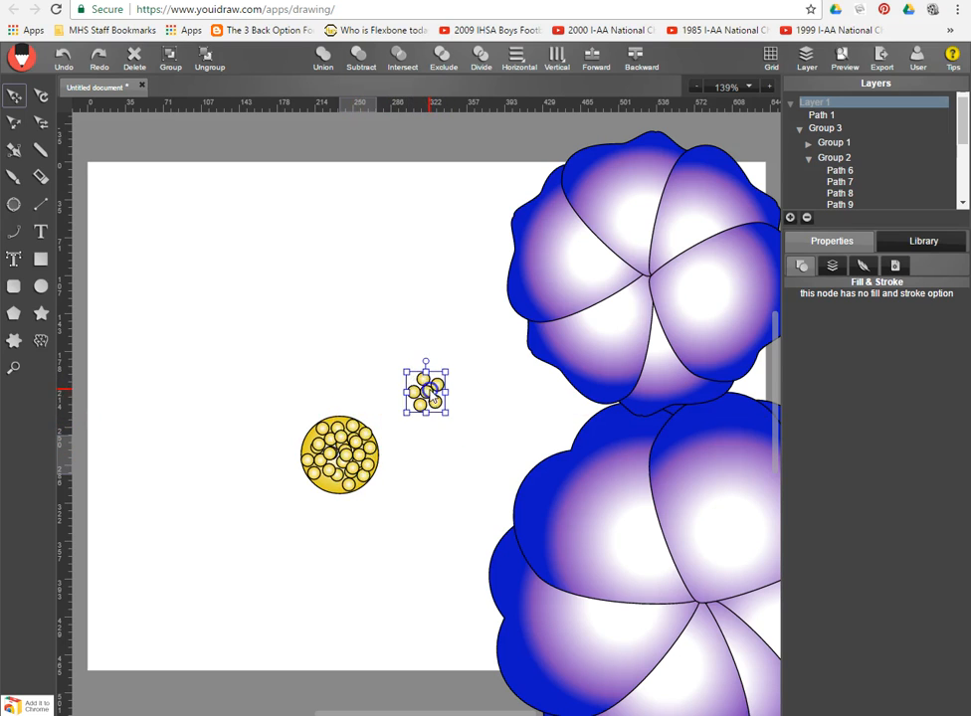
drag(433, 401, 336, 480)
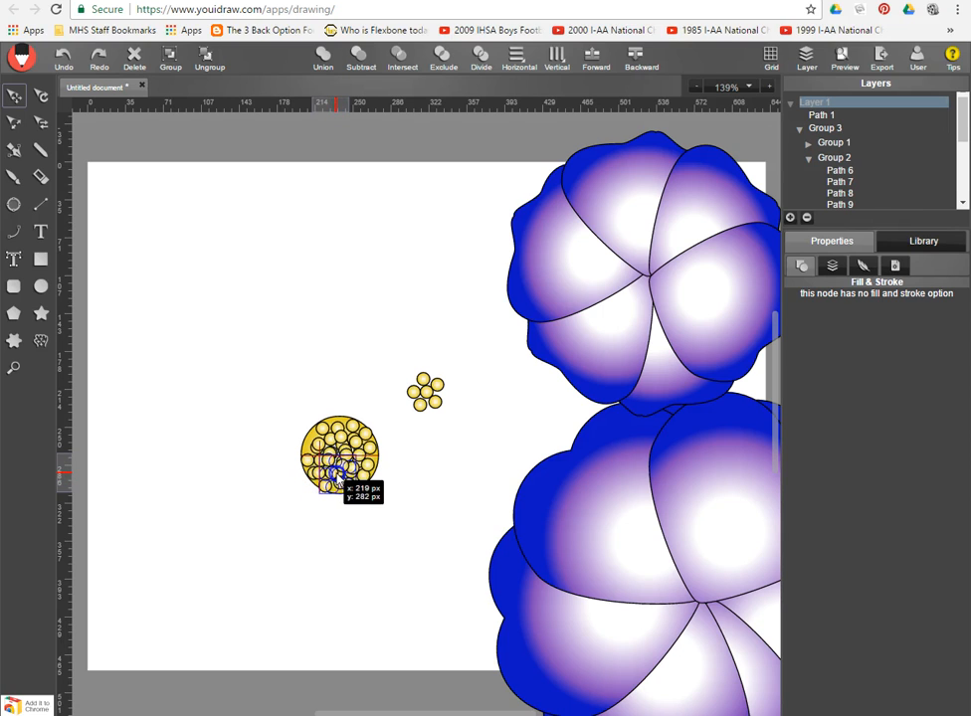
click(428, 396)
key(ctrl+v)
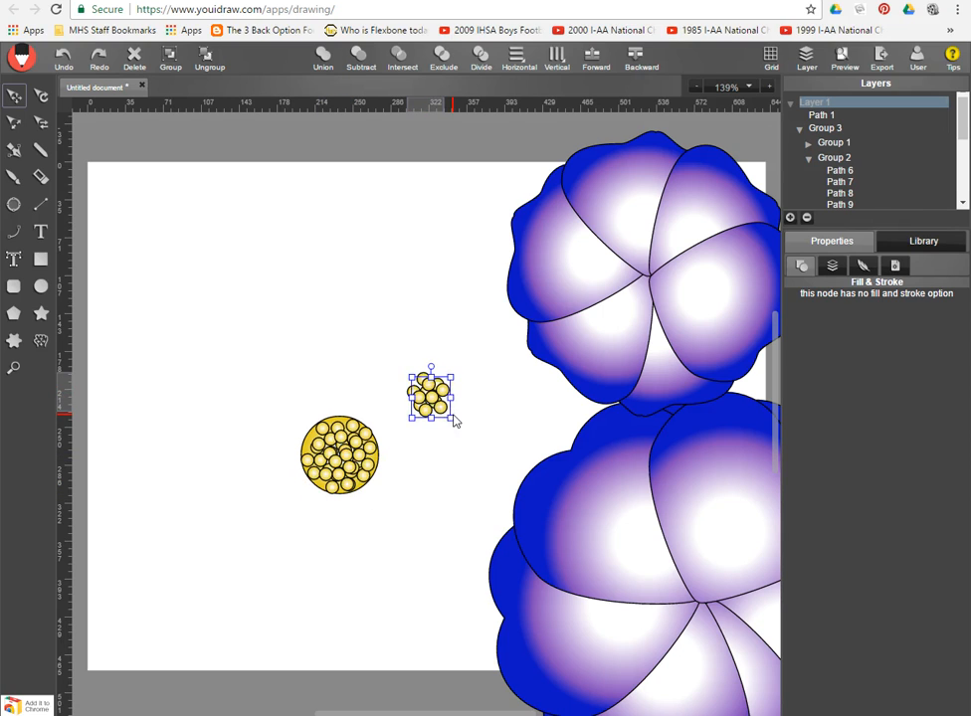
drag(438, 403, 332, 448)
click(426, 502)
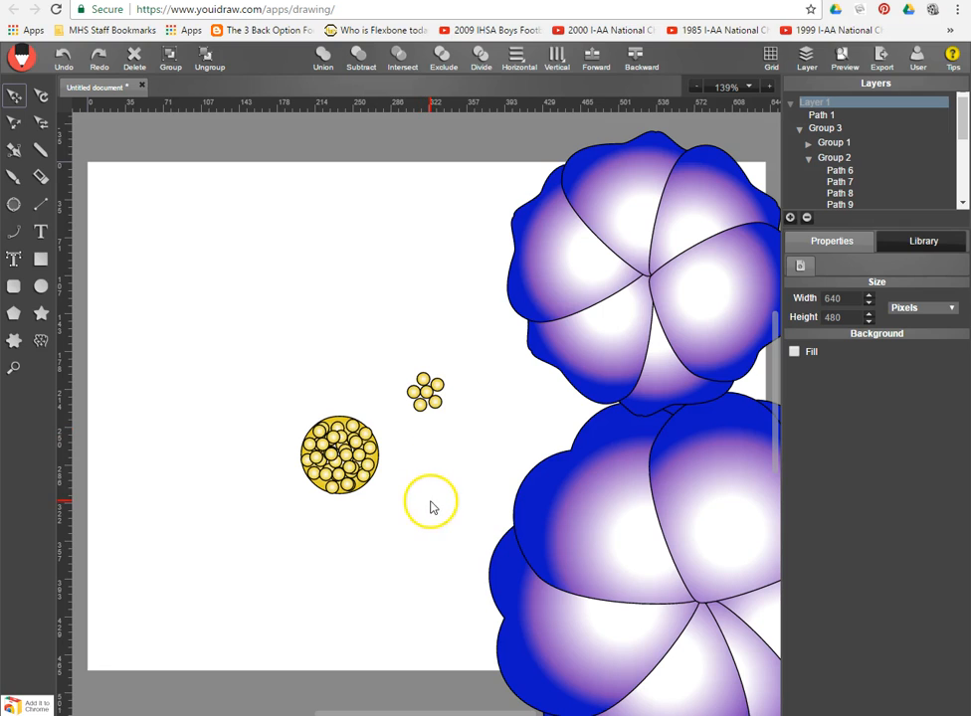
Step: Rotate the remaining loose tiny-circle group counter-clockwise and move it onto the upper part of the big yellow circle
click(428, 393)
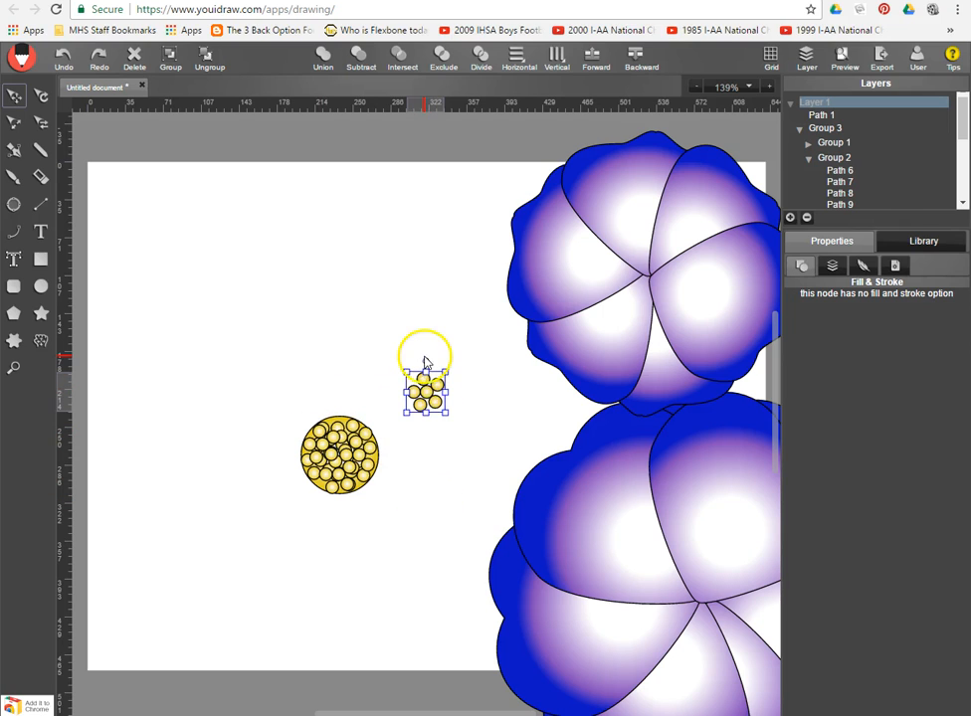
drag(427, 360, 338, 438)
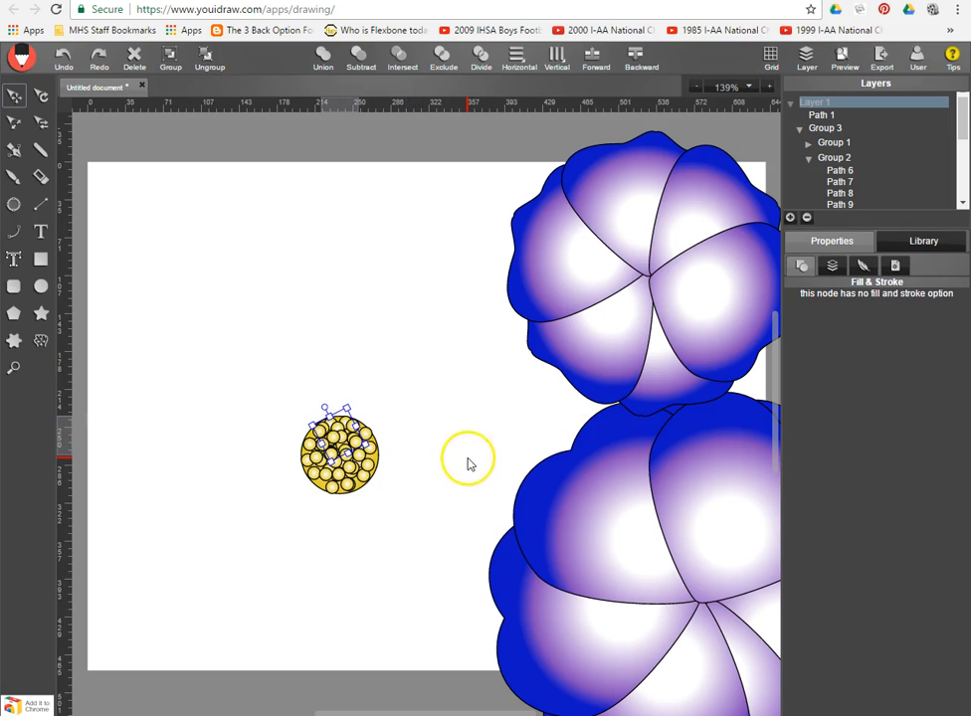
click(277, 396)
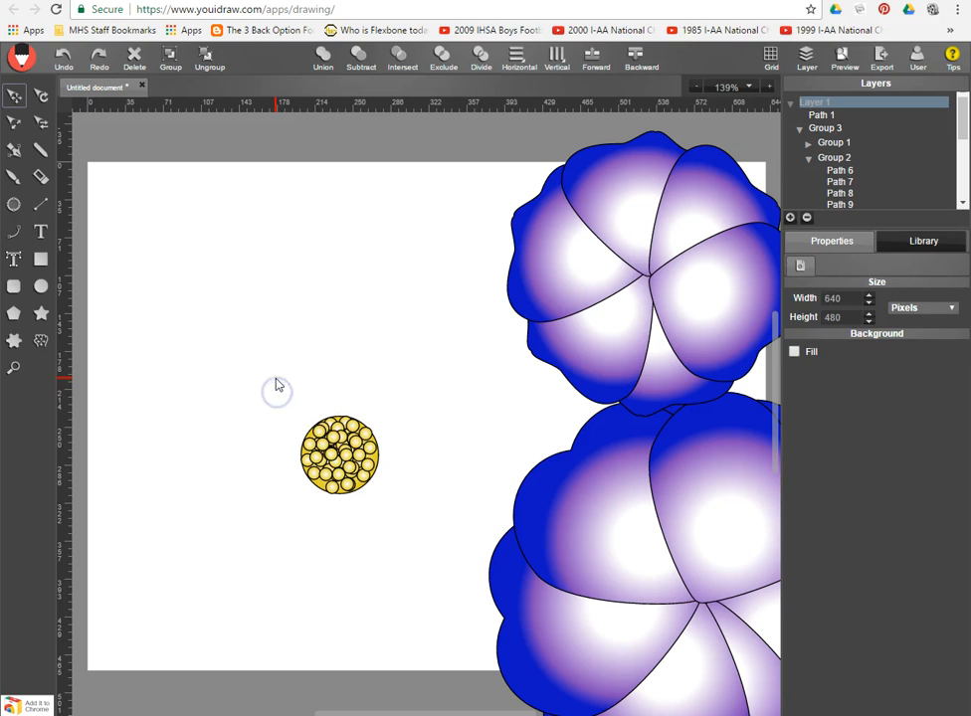
Step: Select the big yellow circle with all its tiny circles and shift them slightly to the right
drag(277, 379, 319, 490)
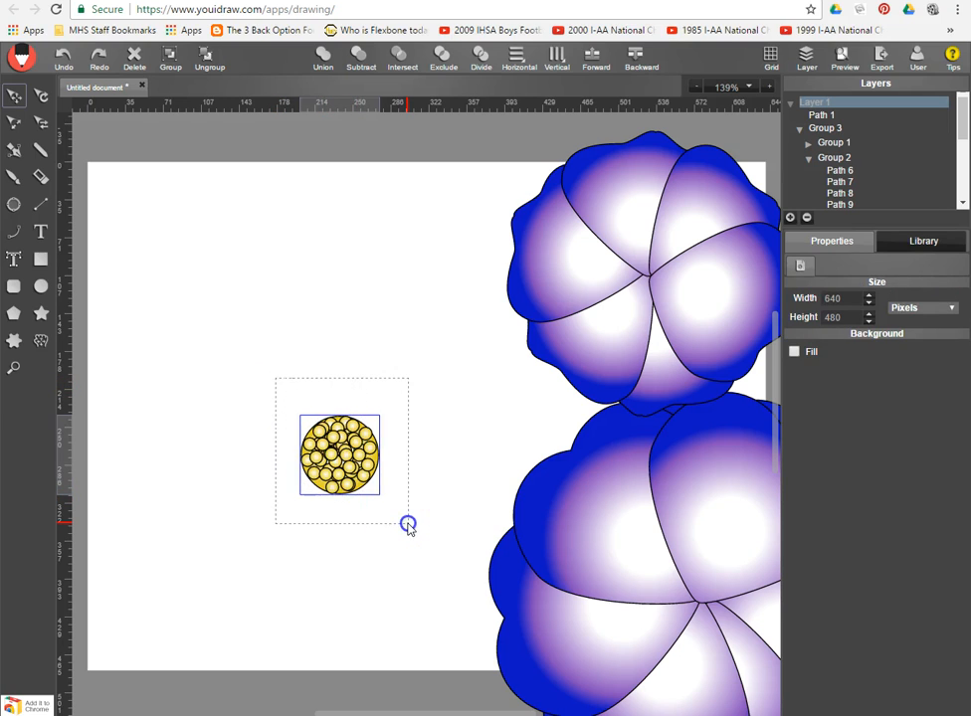
drag(408, 524, 408, 523)
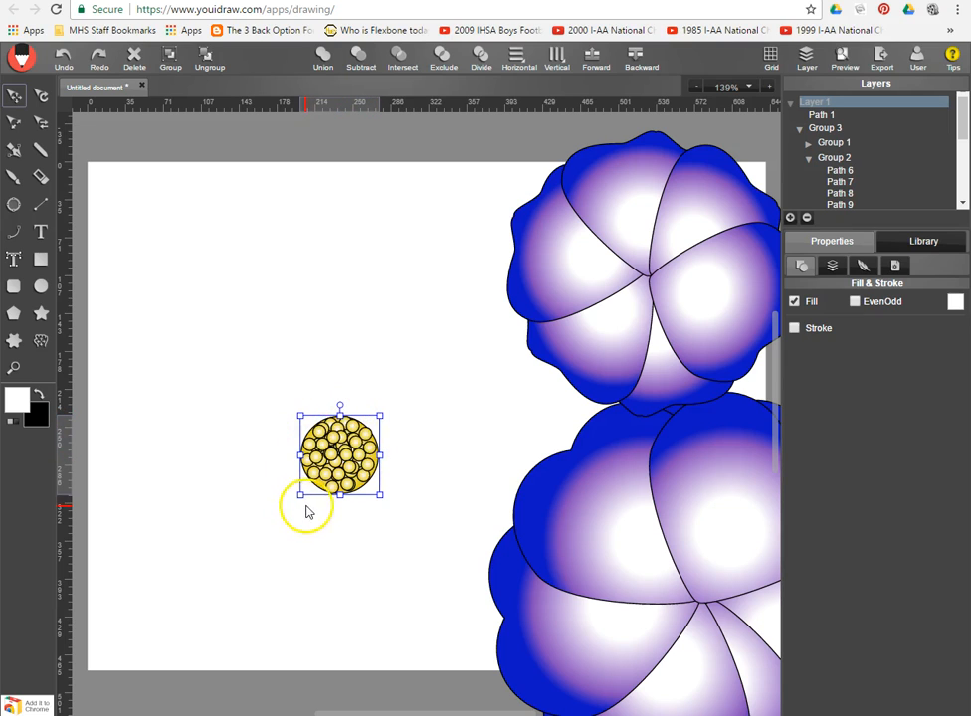
drag(386, 489, 387, 491)
click(386, 489)
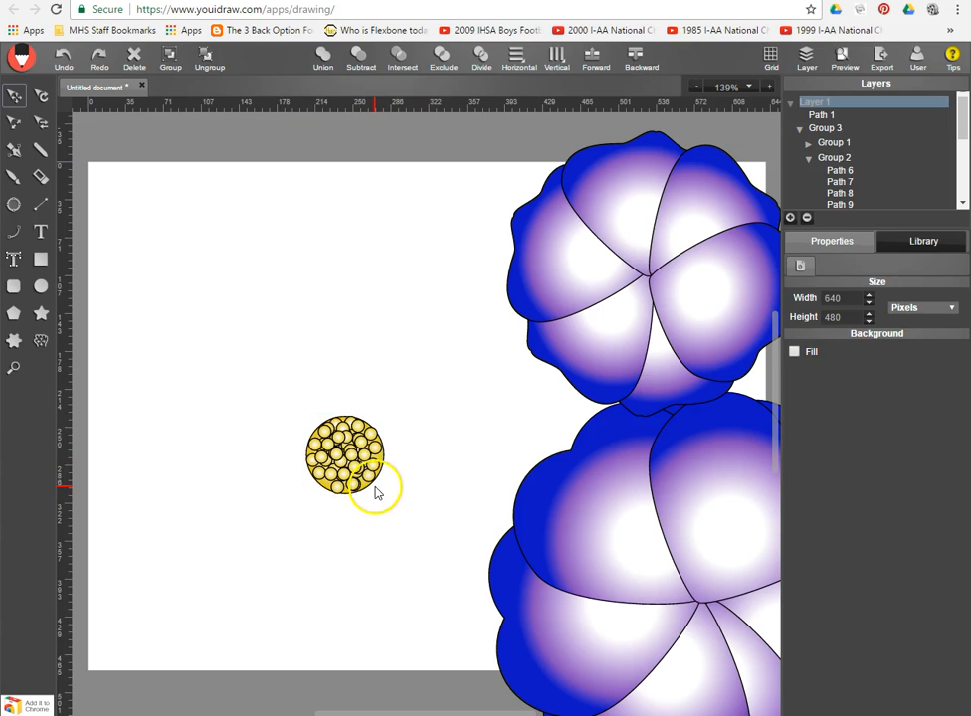
Step: Move only the big yellow circle to the right until it is clear of the tiny circles
click(385, 464)
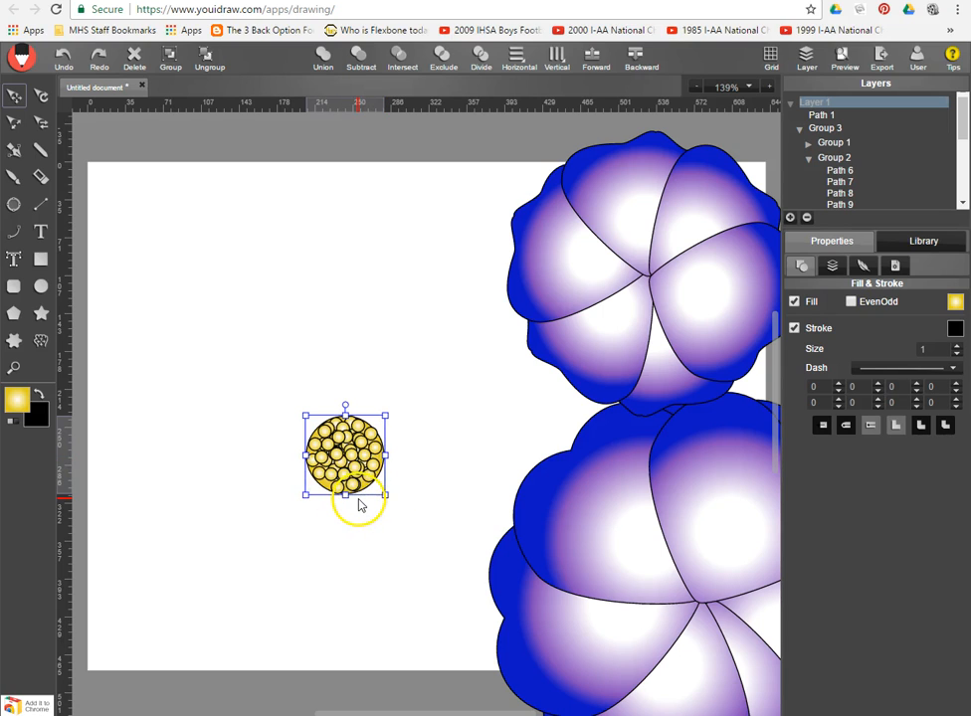
key(Right)
key(Right)
key(Right)
key(Right)
key(Right)
key(Right)
key(Right)
key(Right)
key(Right)
key(Right)
key(Right)
key(Right)
key(Right)
key(Right)
key(Right)
key(Right)
key(Right)
key(Right)
key(Right)
key(Right)
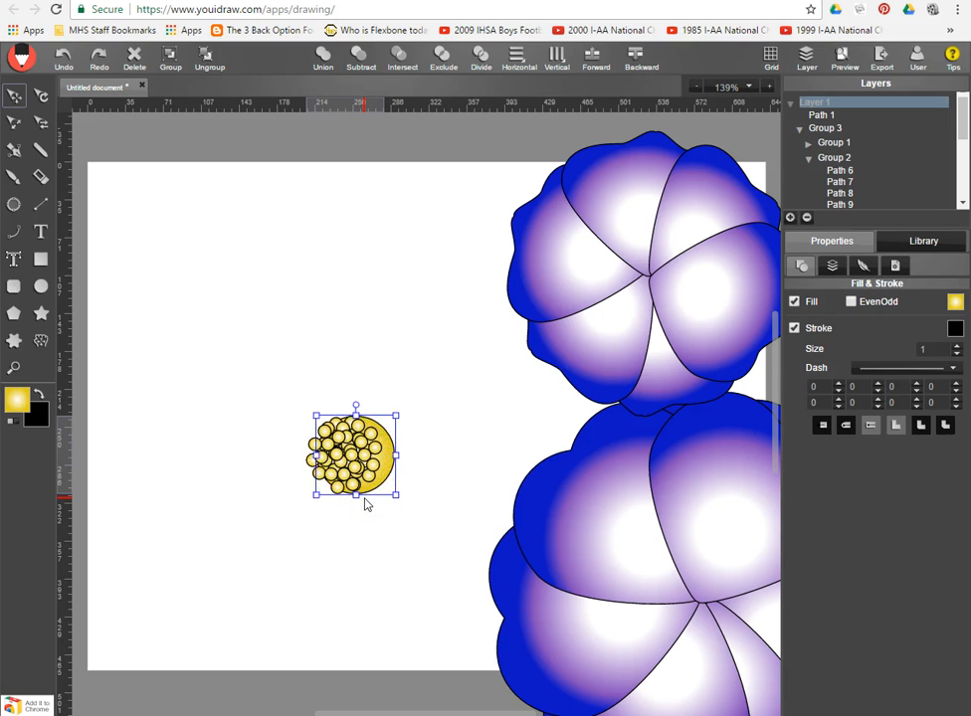
key(Right)
key(Right)
key(Right)
key(Right)
key(Right)
key(Right)
key(Right)
key(Right)
key(Right)
key(Right)
key(Right)
key(Right)
key(Right)
key(Right)
key(Right)
key(Right)
key(Right)
key(Right)
key(Right)
key(Right)
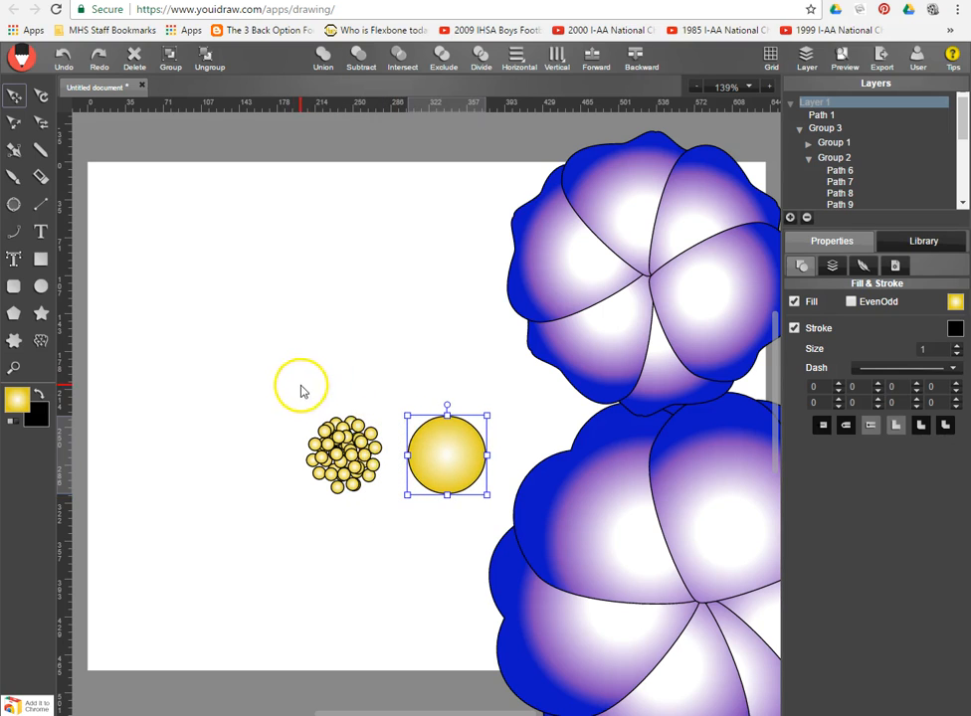
Step: Select all the tiny circles in the cluster, without the big yellow circle, and group them
drag(285, 388, 341, 507)
drag(396, 530, 400, 532)
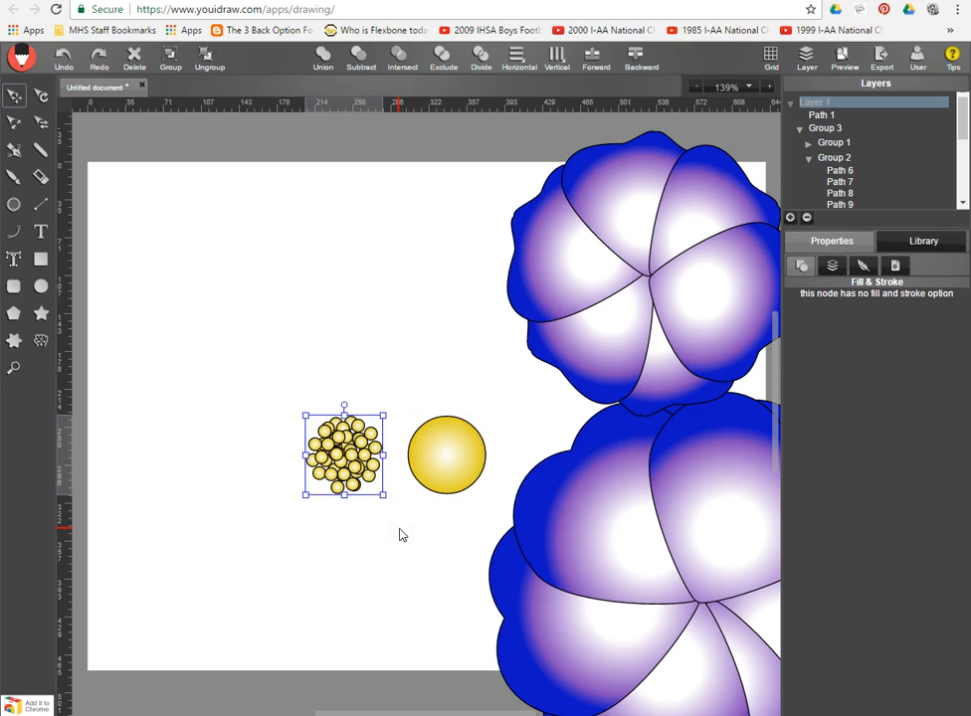
click(170, 60)
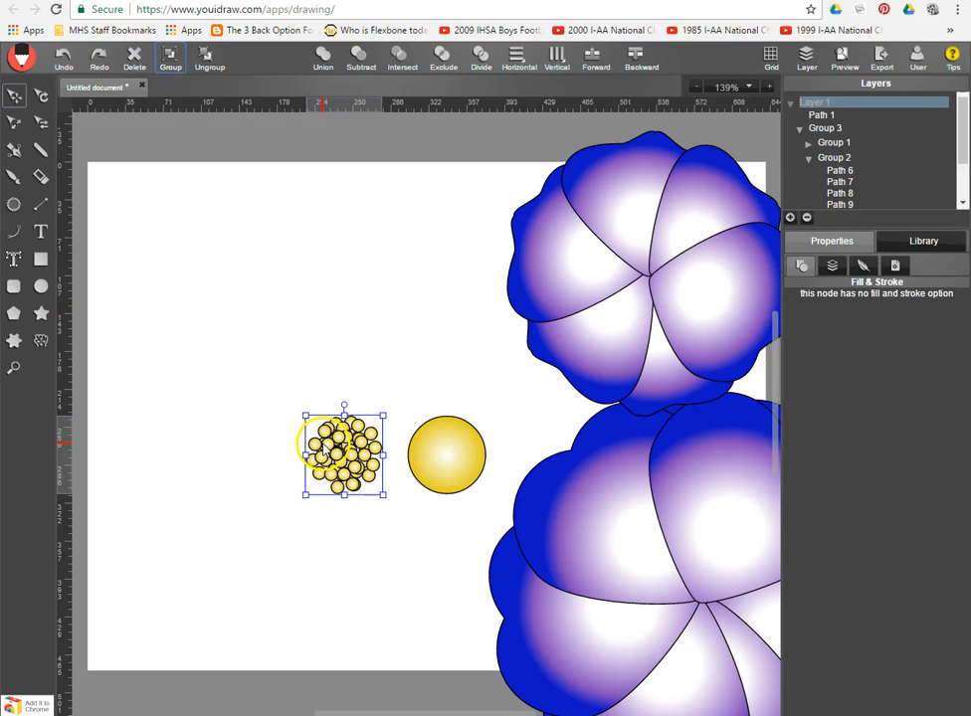
Step: Add a copy of the tiny-circle cluster, rotate it counter-clockwise and align it over the original cluster
drag(323, 447, 328, 453)
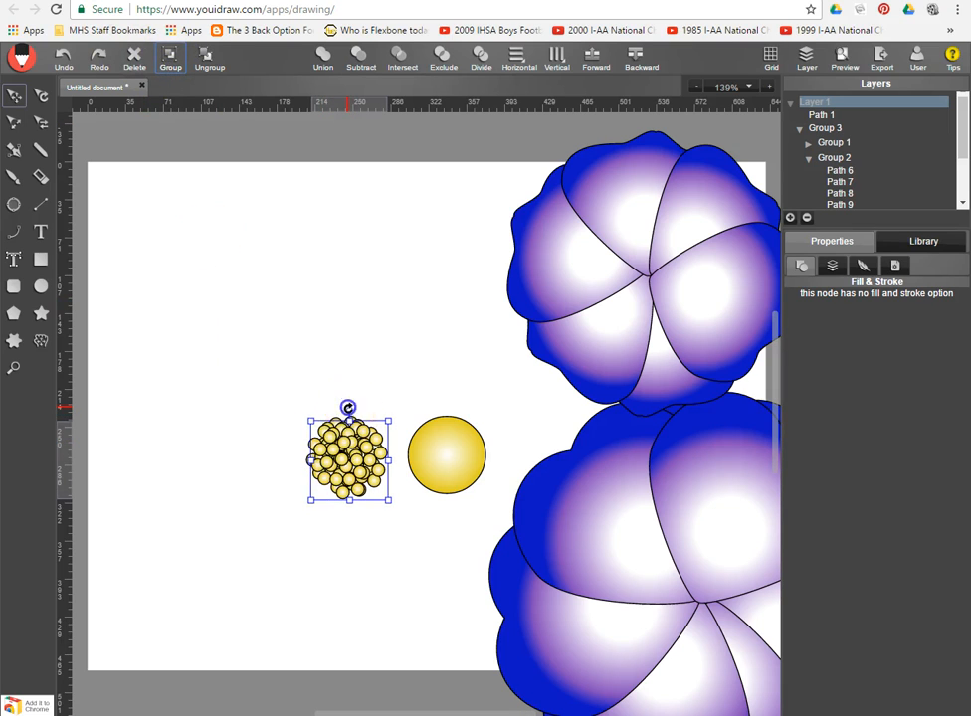
click(324, 406)
click(346, 445)
drag(349, 412, 311, 419)
drag(359, 463, 352, 463)
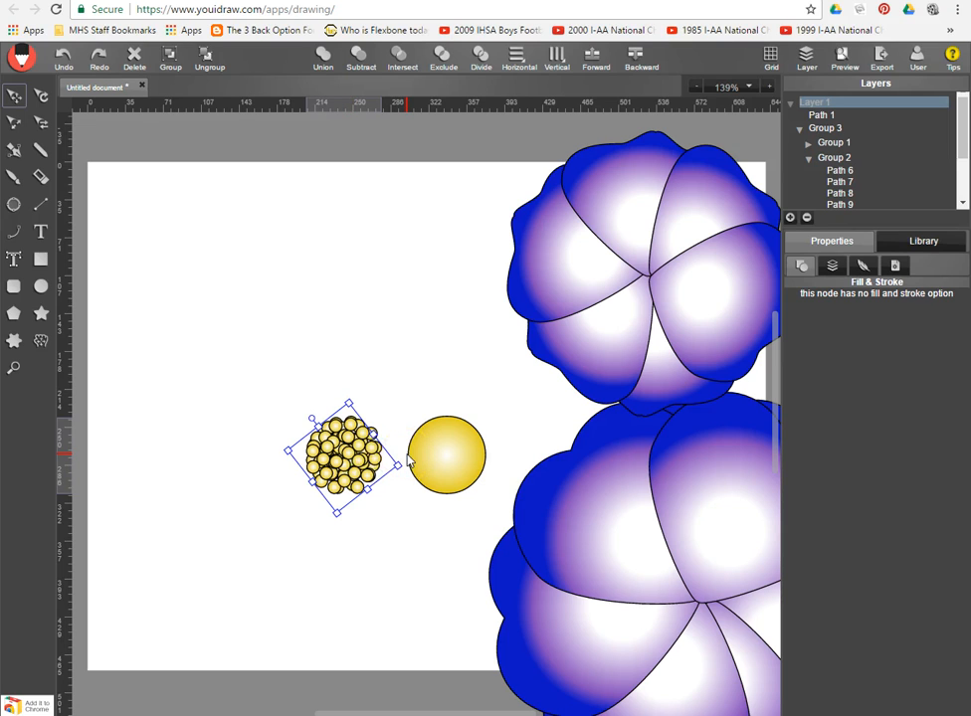
Step: Add another copy of the cluster, rotate it counter-clockwise and nudge it up and left to sit over the stack
key(ctrl+v)
drag(314, 426, 333, 459)
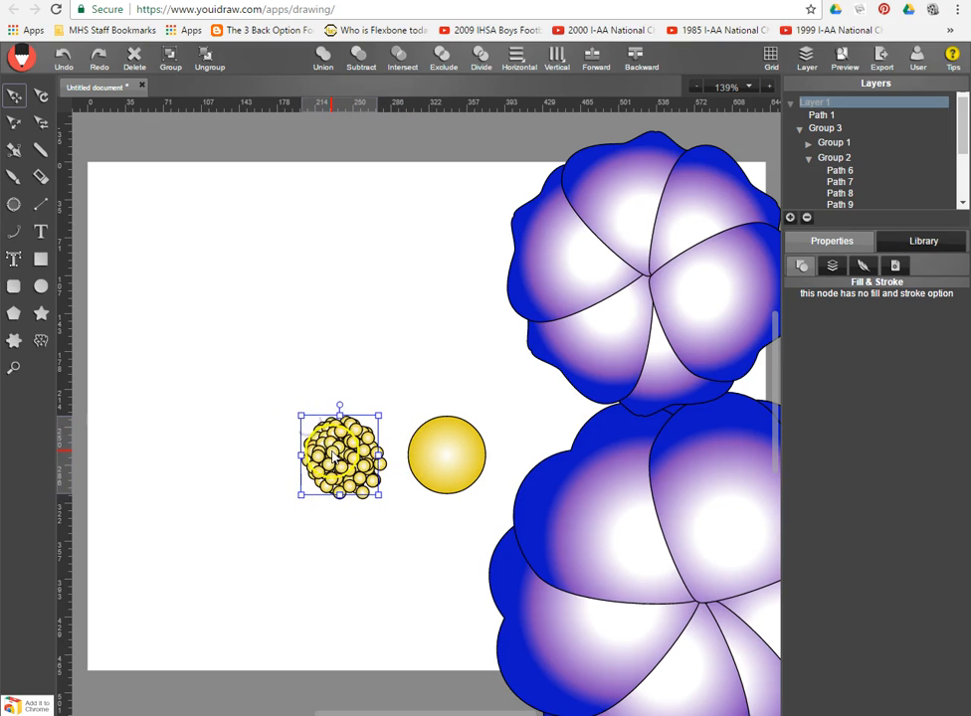
click(332, 401)
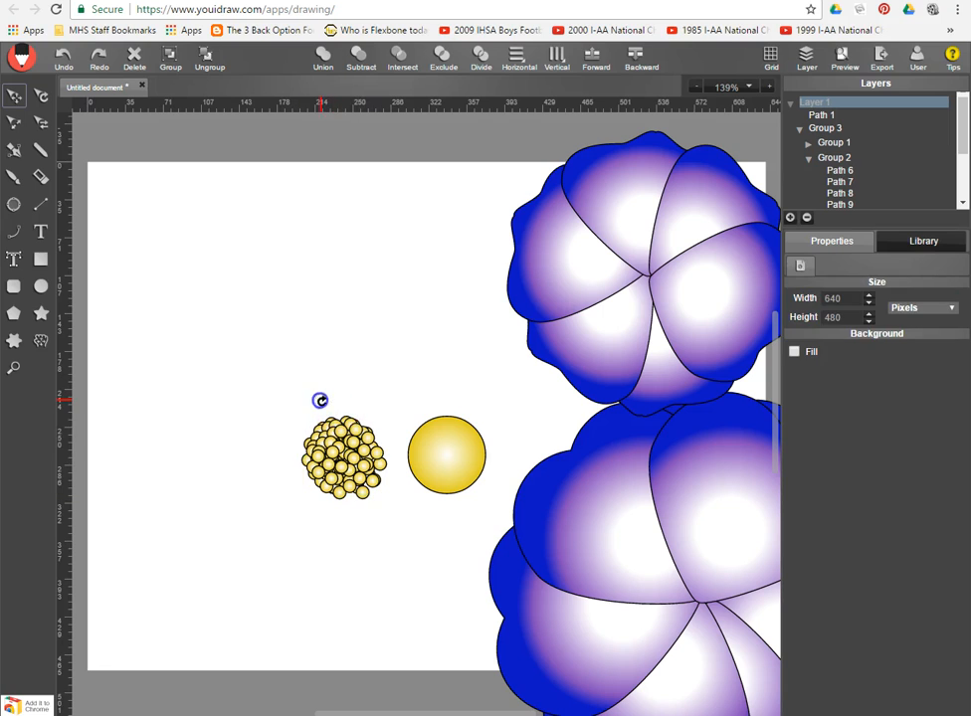
click(322, 433)
drag(317, 424, 308, 432)
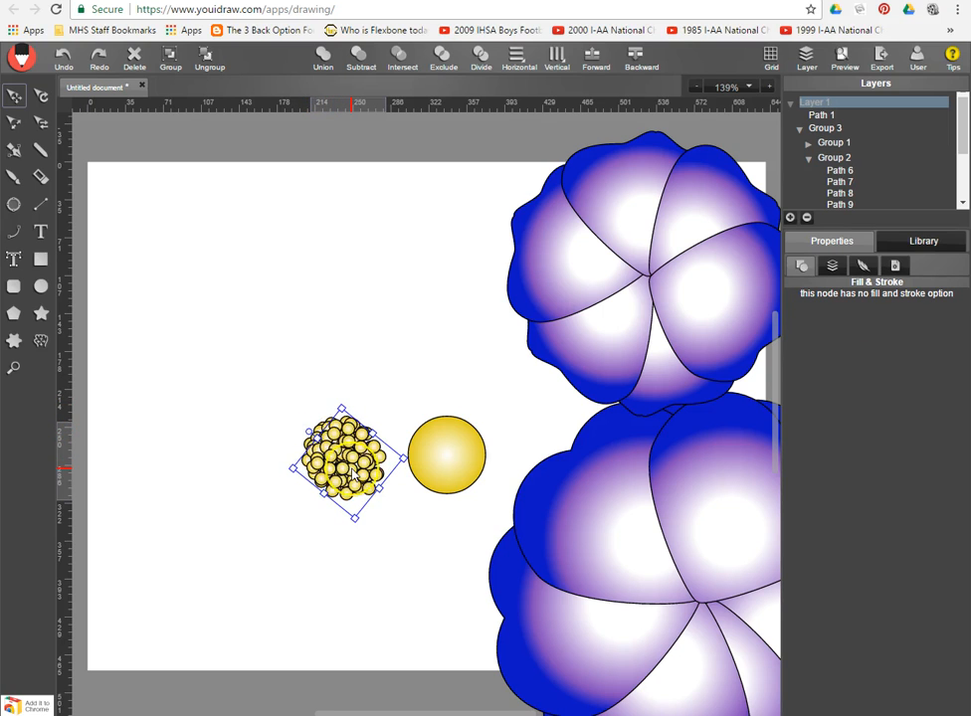
key(Up)
key(Up)
key(Up)
key(Left)
key(Left)
key(Left)
key(Left)
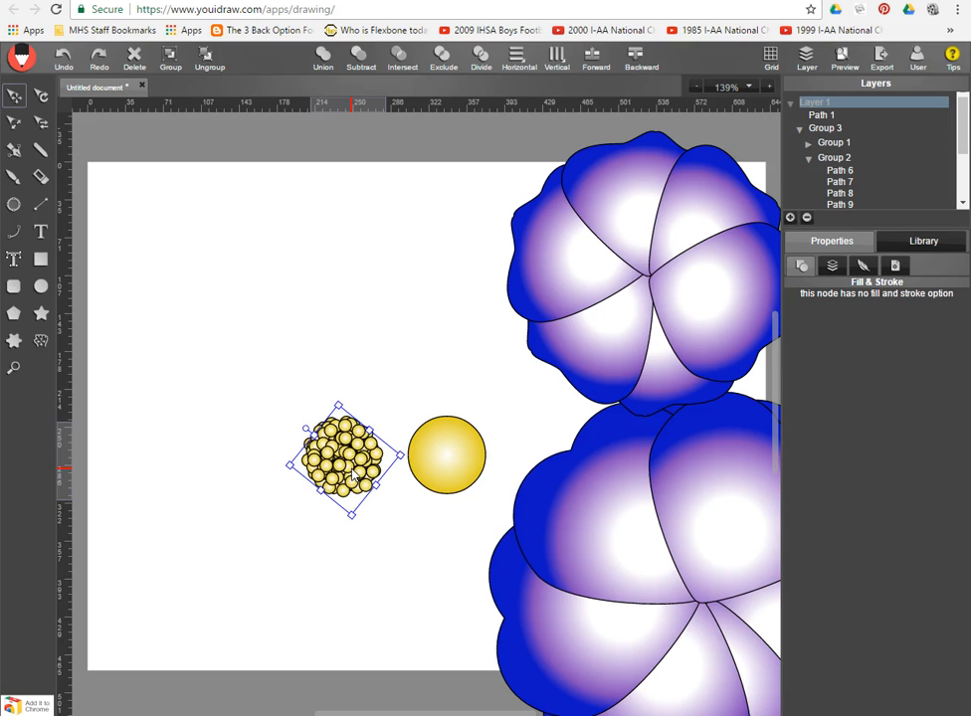
key(Left)
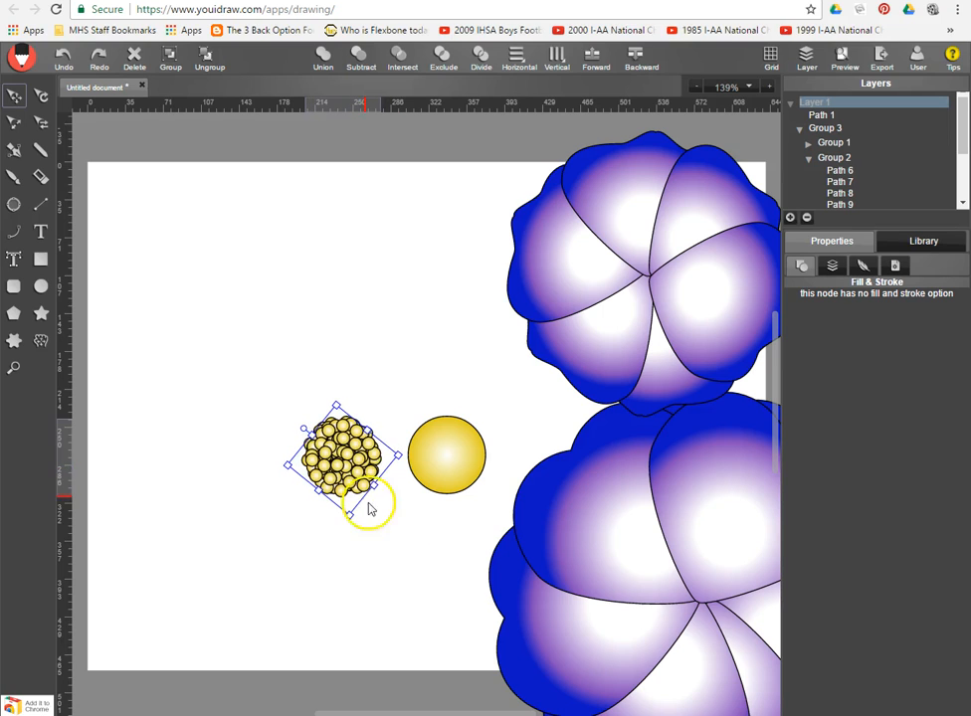
Step: Delete the plain big yellow circle and group the stacked tiny-circle clusters together
click(445, 458)
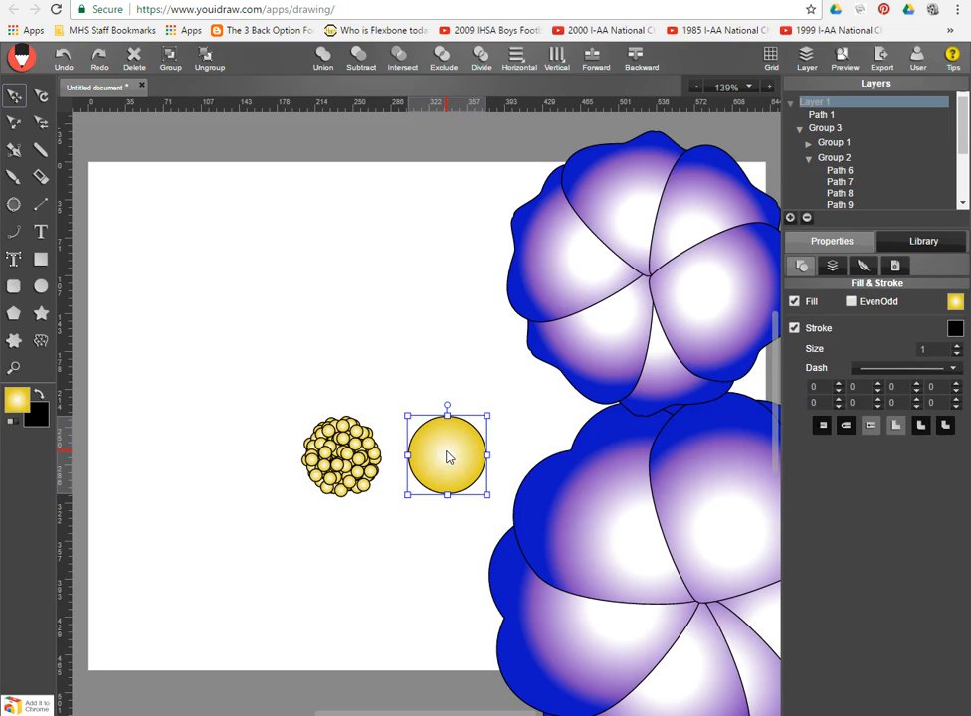
key(Delete)
drag(370, 484, 401, 513)
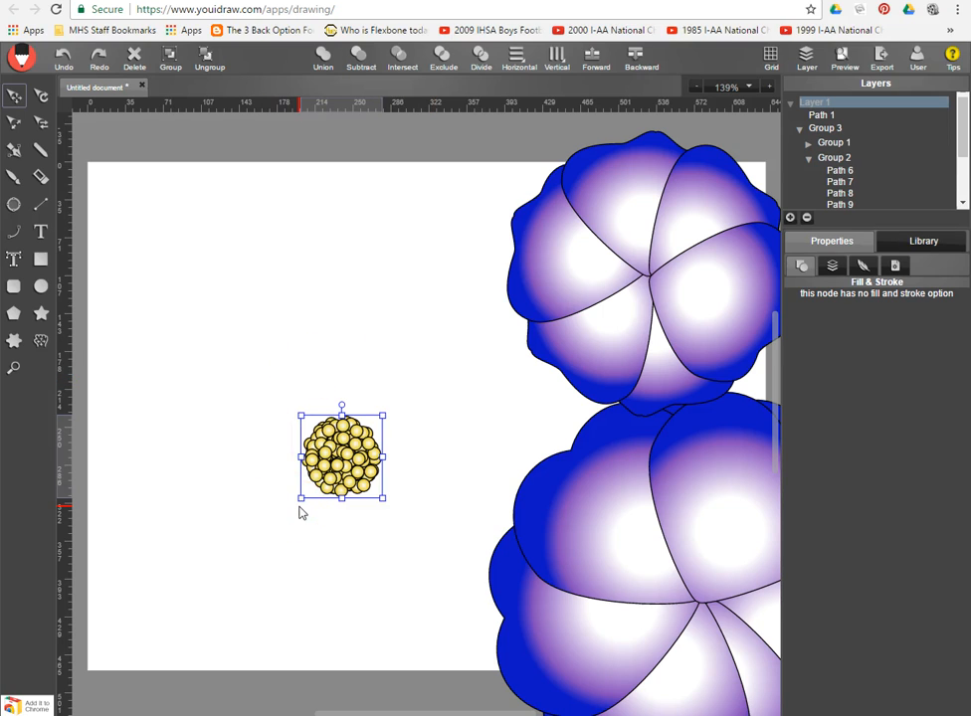
click(167, 57)
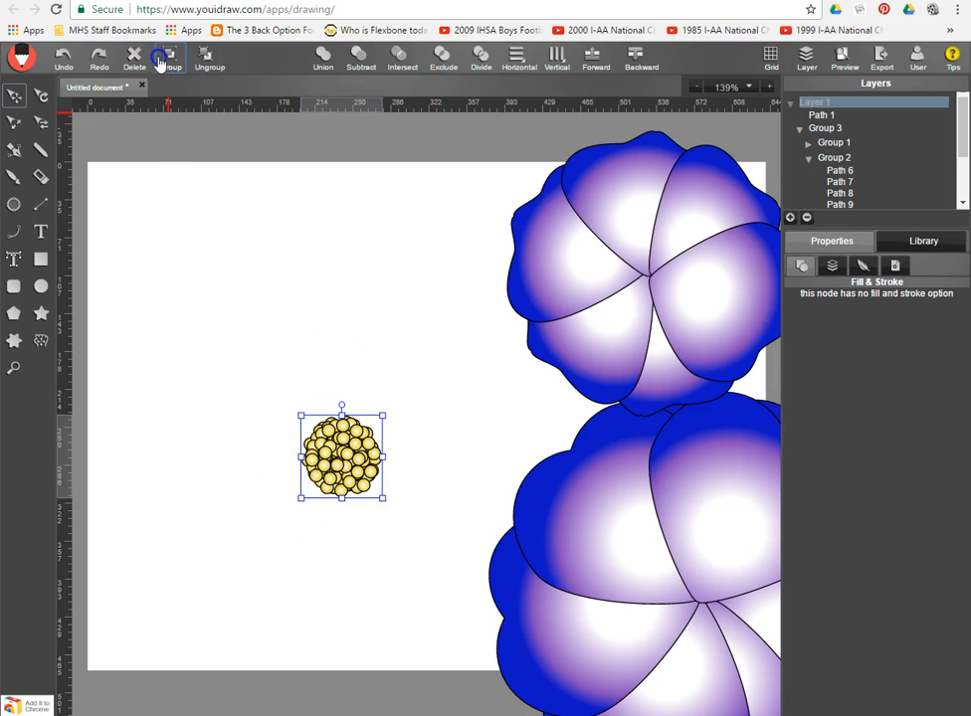
Step: Move the large flower back to the middle of the page and centre the wavy petals on top of it
drag(708, 570, 421, 369)
click(685, 276)
drag(688, 273, 416, 403)
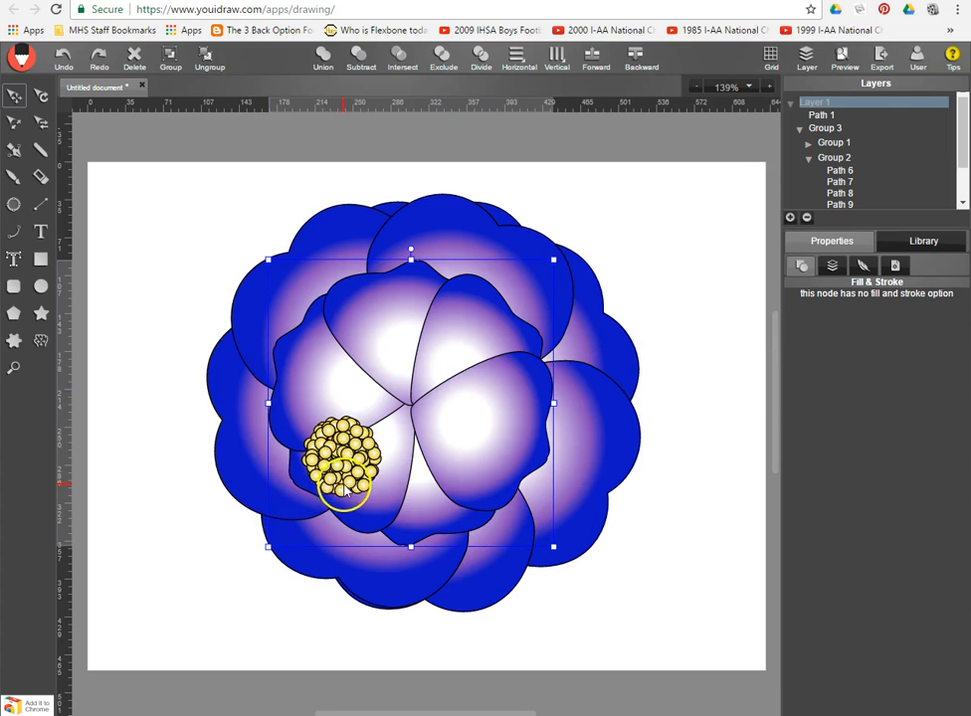
Step: Move the yellow tiny-circle cluster onto the centre of the flower and deselect it
click(345, 446)
drag(343, 457, 416, 402)
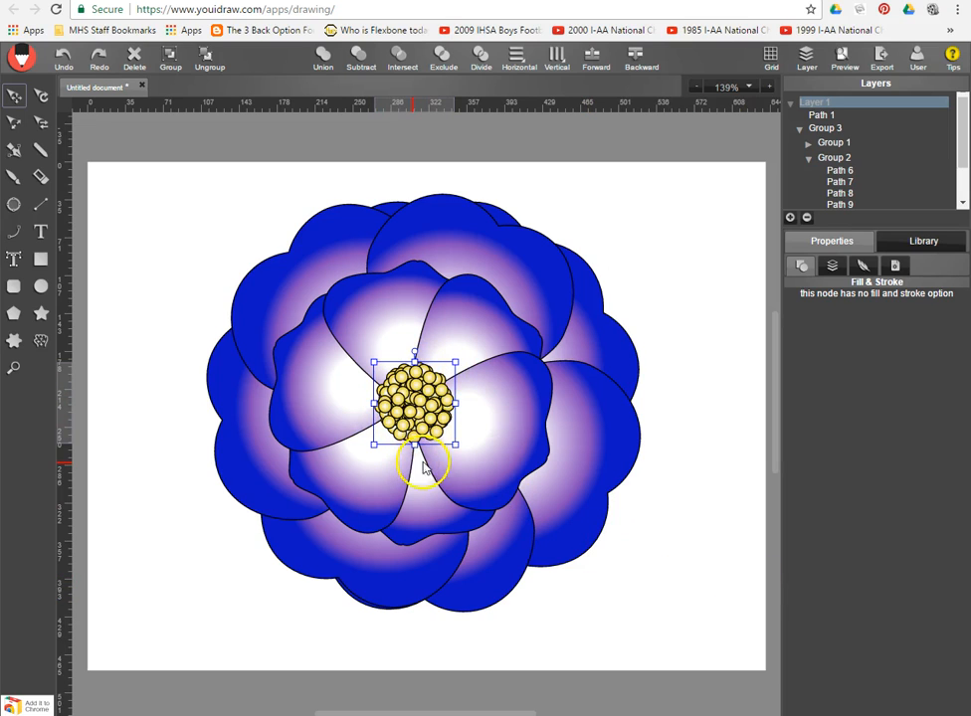
click(680, 311)
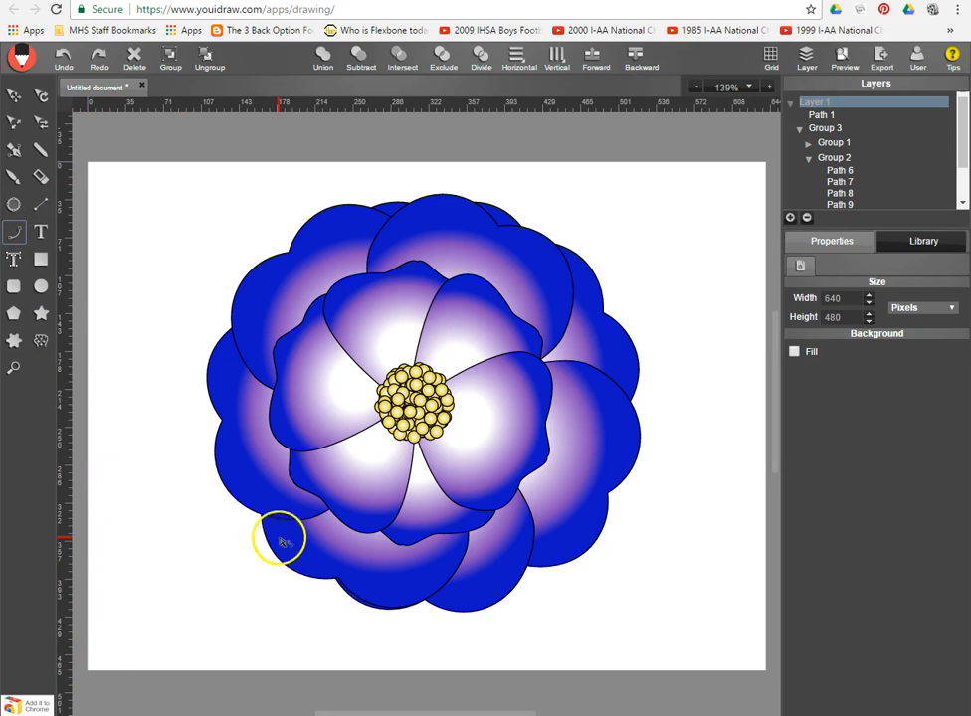
Step: Draw an arc from the page's lower left to the flower's centre and pick solid green 058c3b for its stroke
mouse_move(105, 645)
mouse_down()
mouse_move(242, 593)
mouse_move(329, 460)
mouse_move(412, 423)
mouse_move(418, 396)
mouse_up()
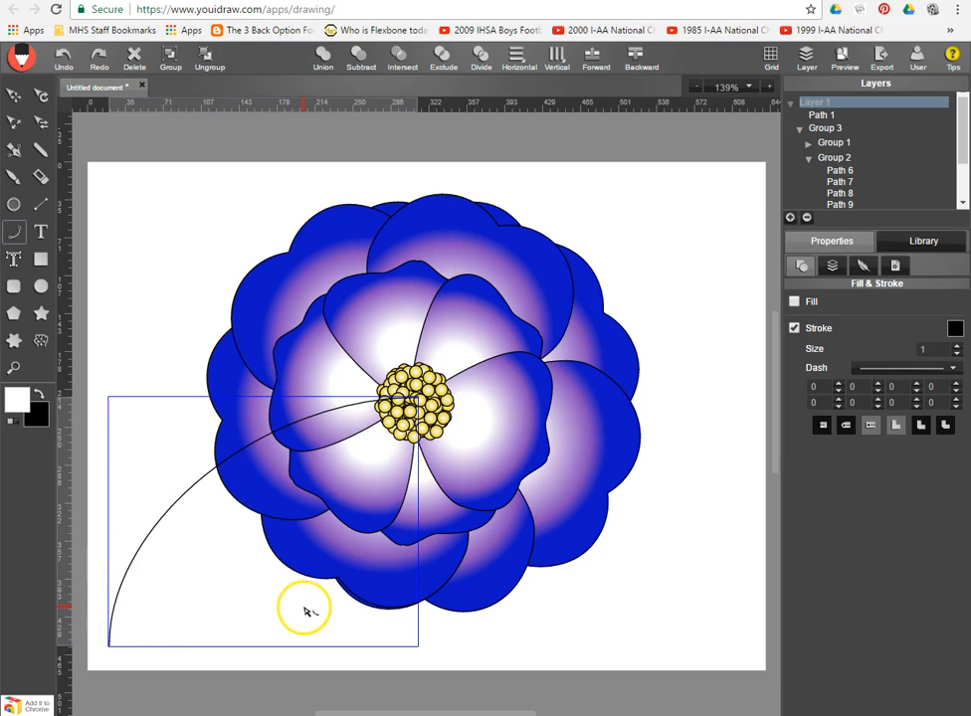
click(953, 332)
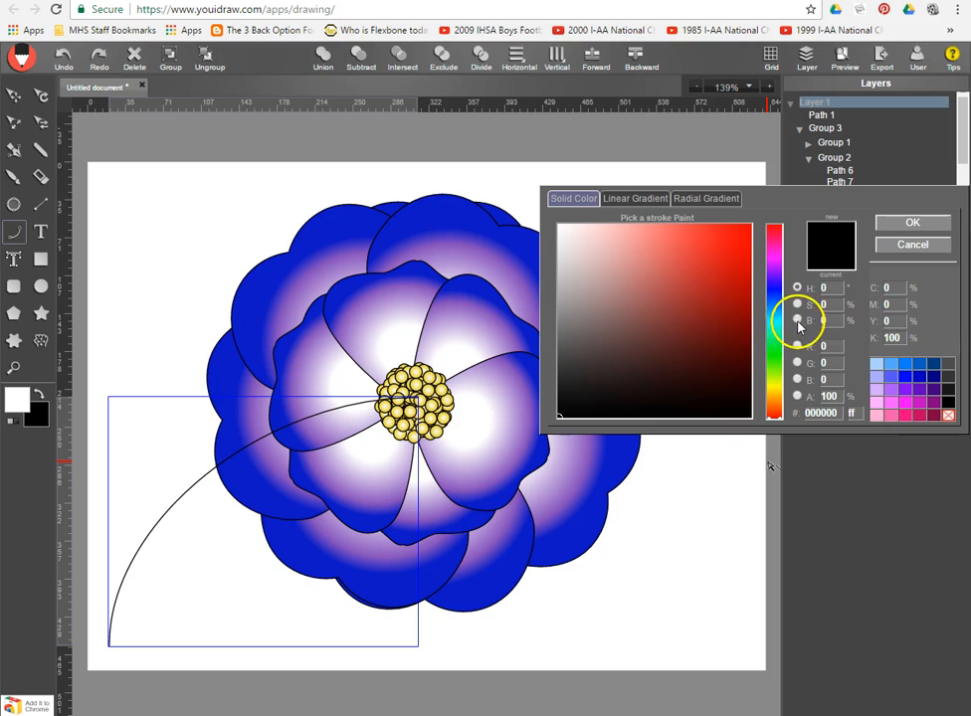
click(774, 339)
click(745, 311)
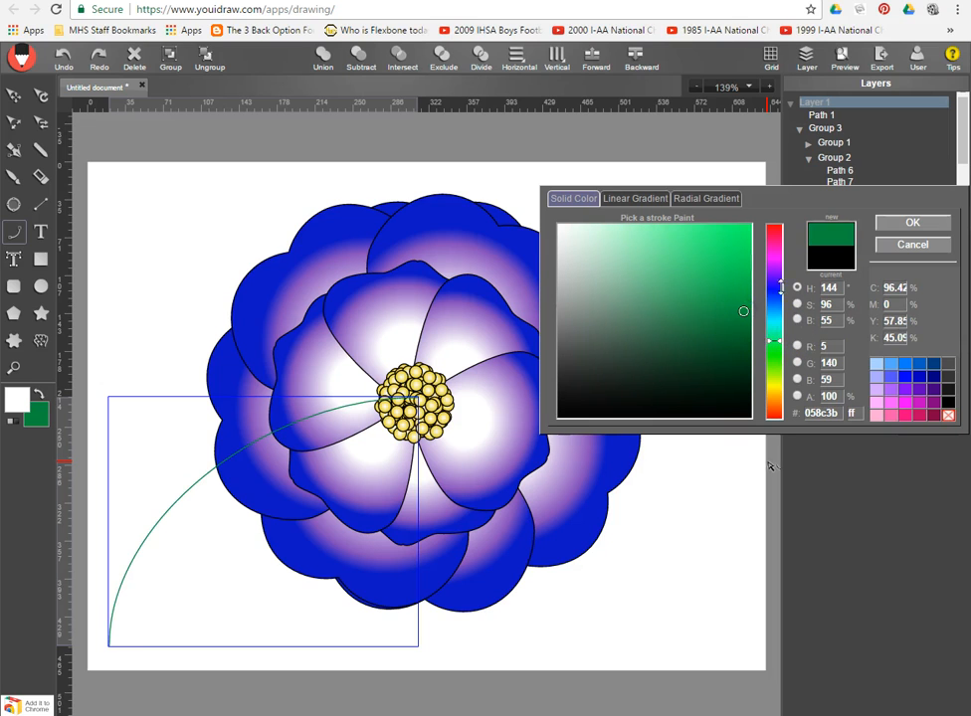
Step: Change the arc's stroke paint to a radial gradient and set the gradient's start colour to dark green
click(719, 198)
click(752, 443)
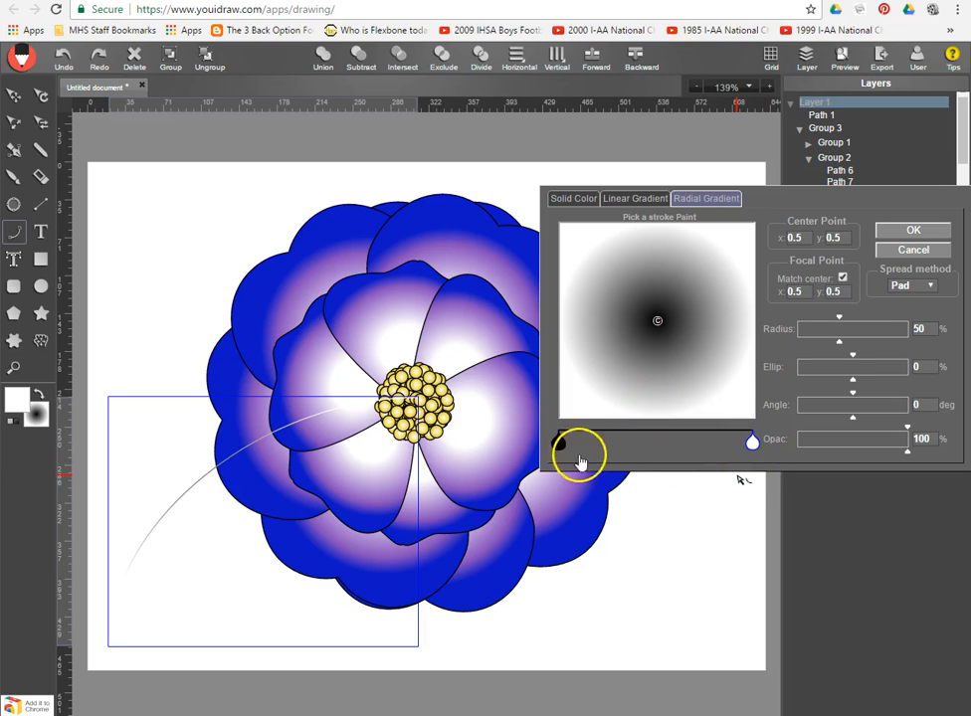
double_click(558, 445)
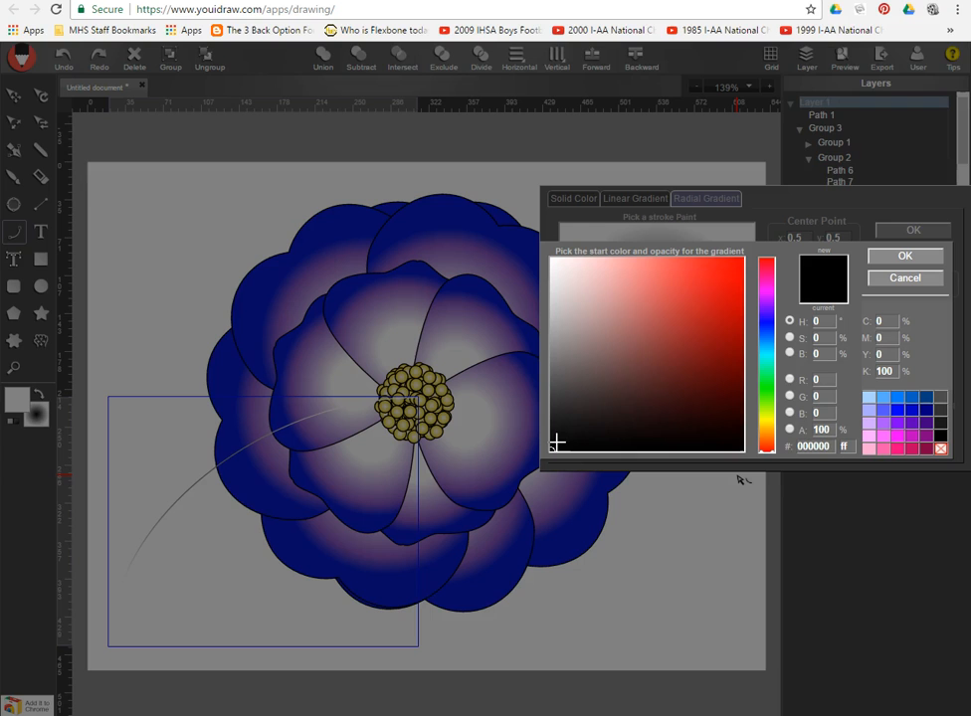
click(772, 390)
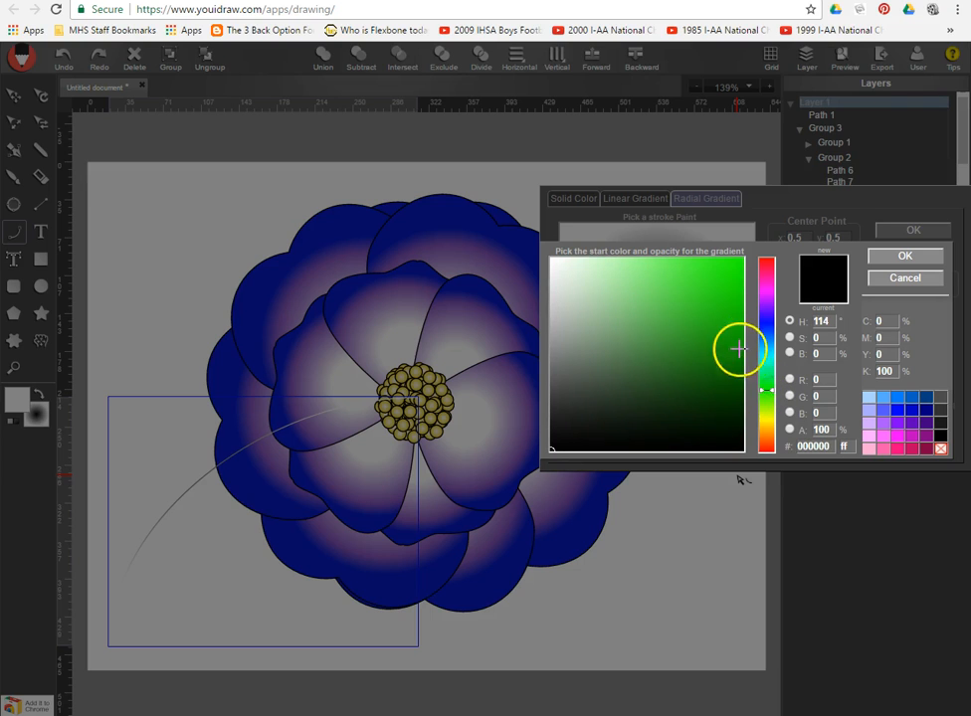
click(738, 358)
click(905, 256)
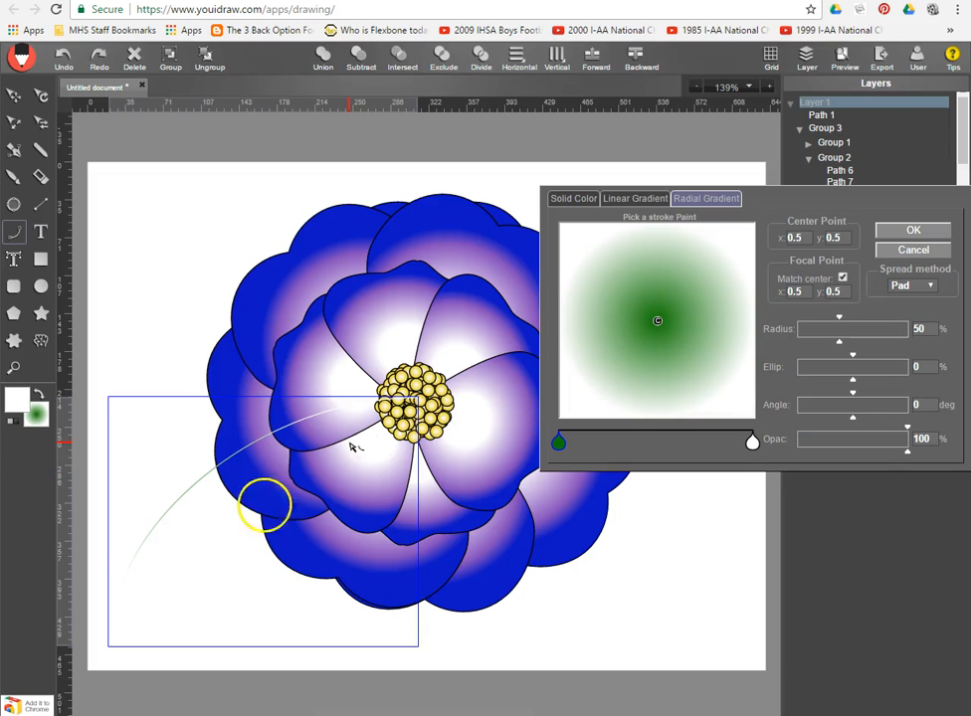
Step: Set the end colour of the arc's radial stroke gradient to dark green and accept the stroke paint
click(754, 442)
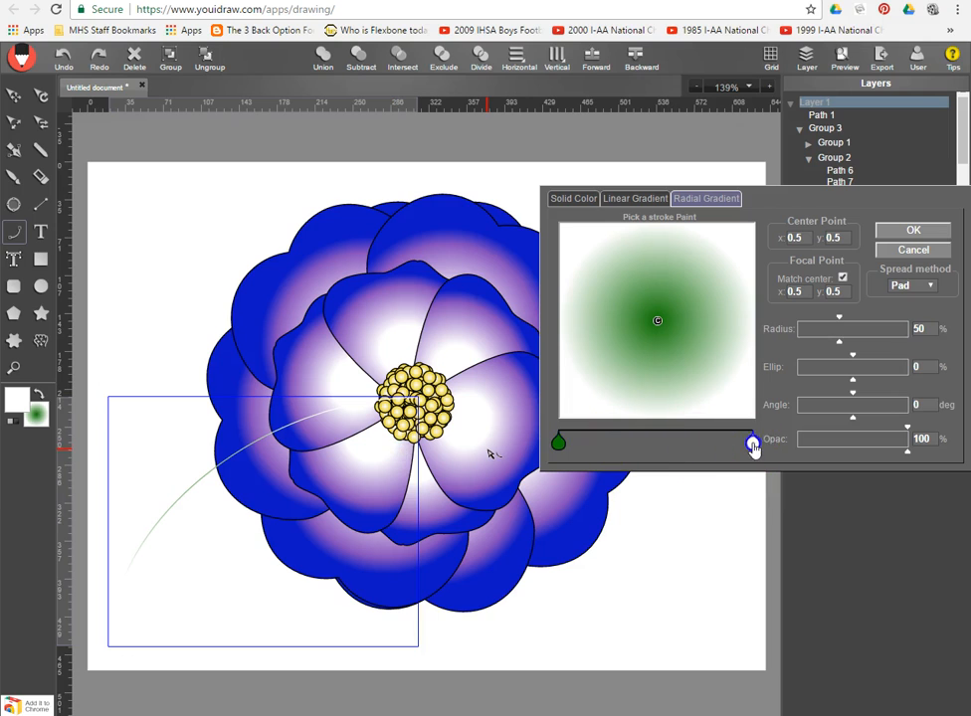
click(768, 383)
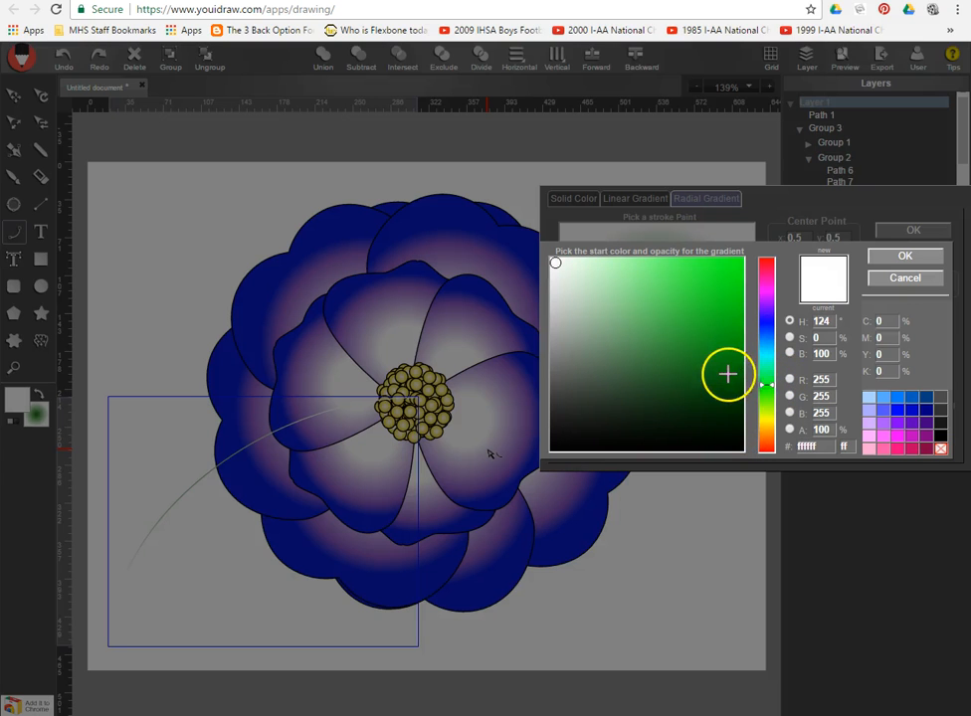
click(730, 374)
click(898, 255)
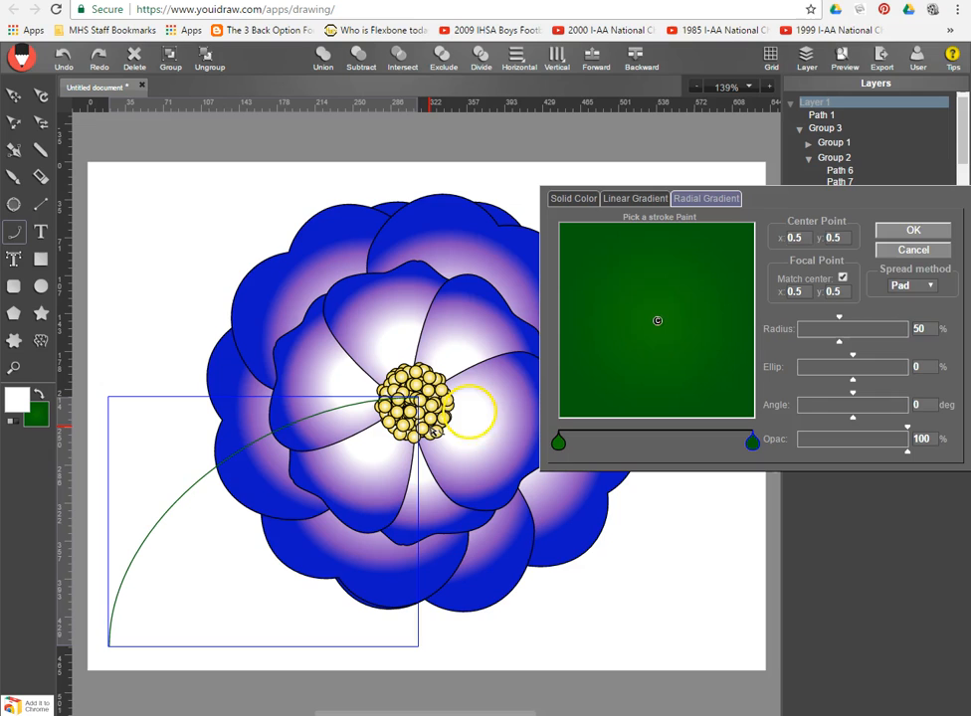
click(908, 229)
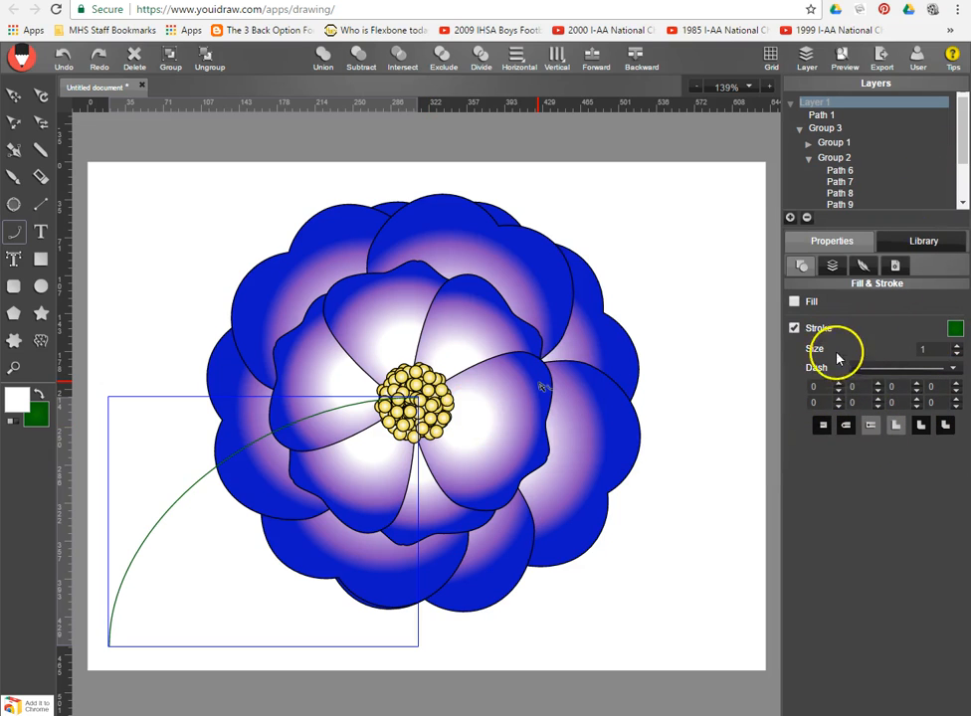
Step: Thicken the green arc's stroke to size 10 and give it rounded end caps
click(957, 348)
click(957, 349)
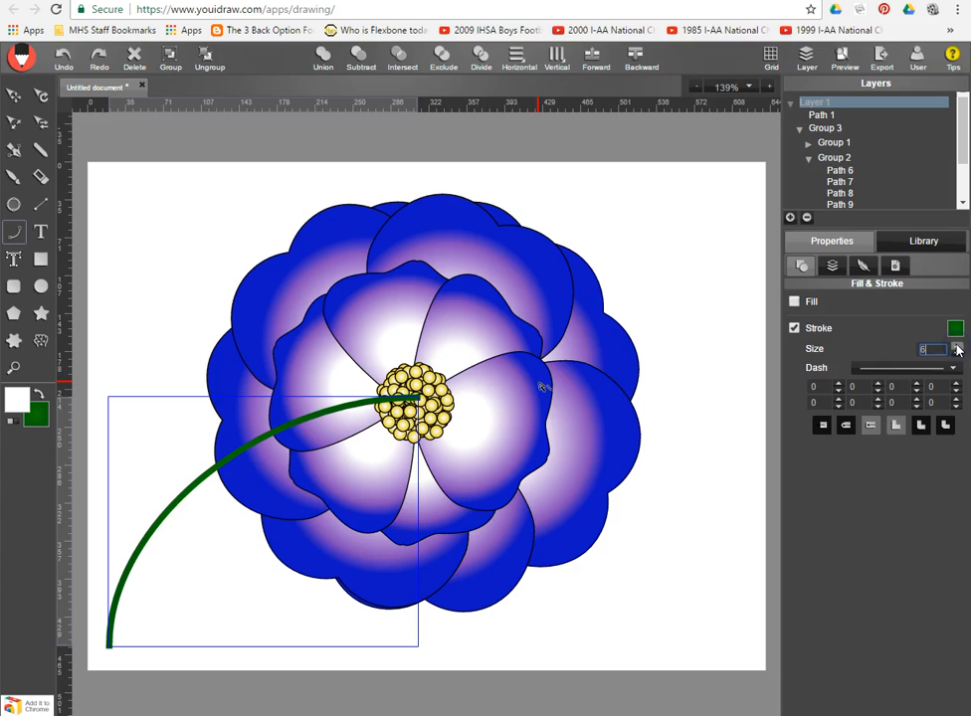
click(957, 348)
click(957, 348)
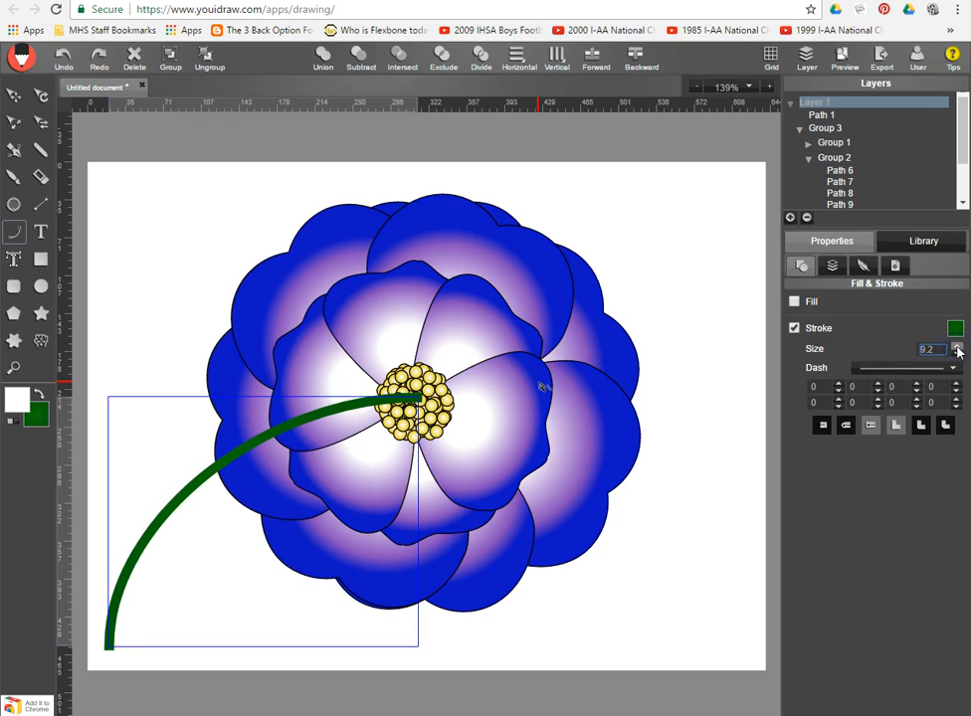
click(957, 348)
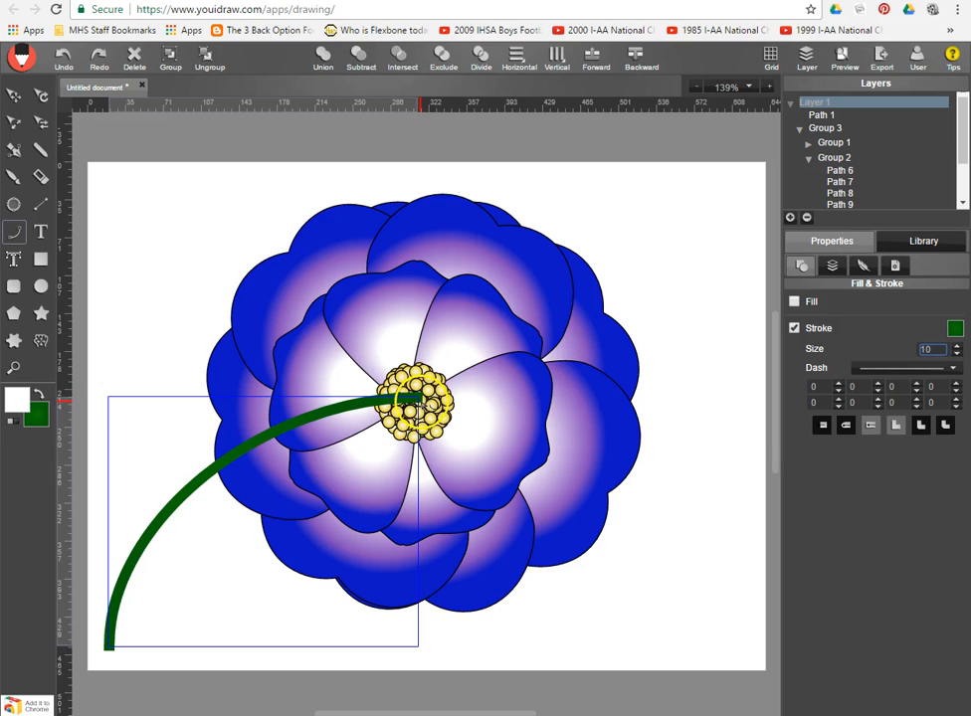
click(847, 428)
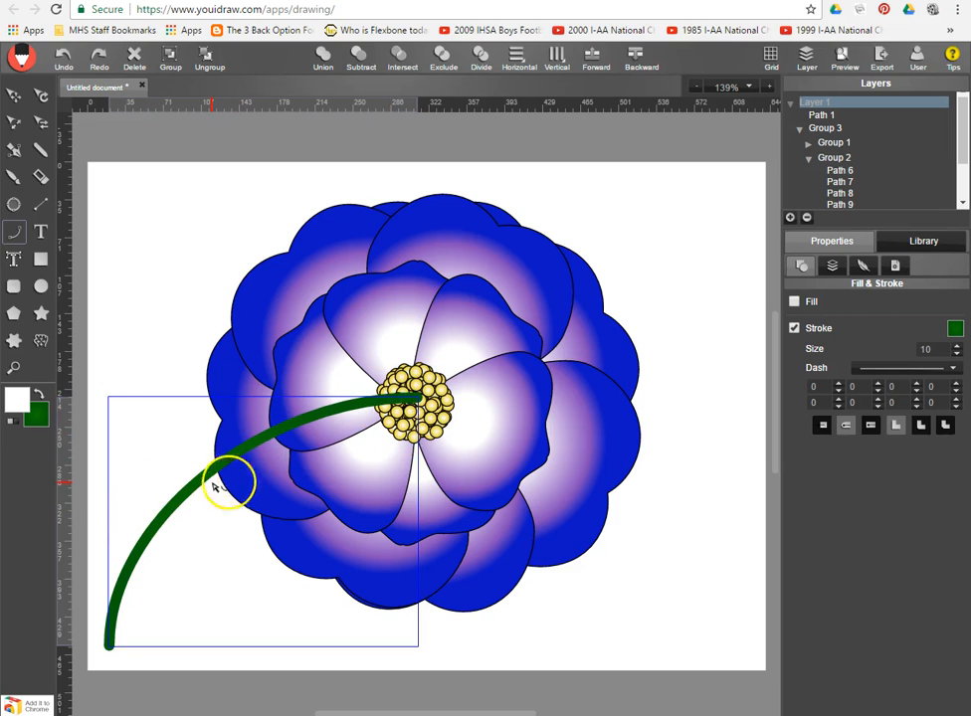
Step: Darken the stroke gradient's end colour to 013805 and shift its centre to about x 0.332, y 0.685
click(954, 330)
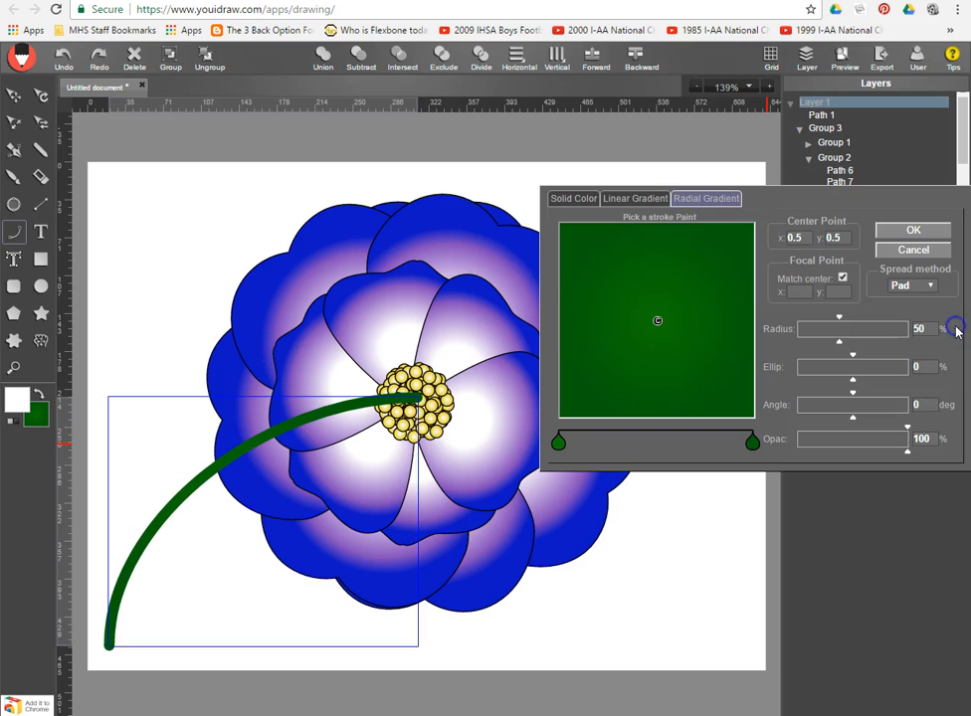
double_click(752, 441)
click(737, 405)
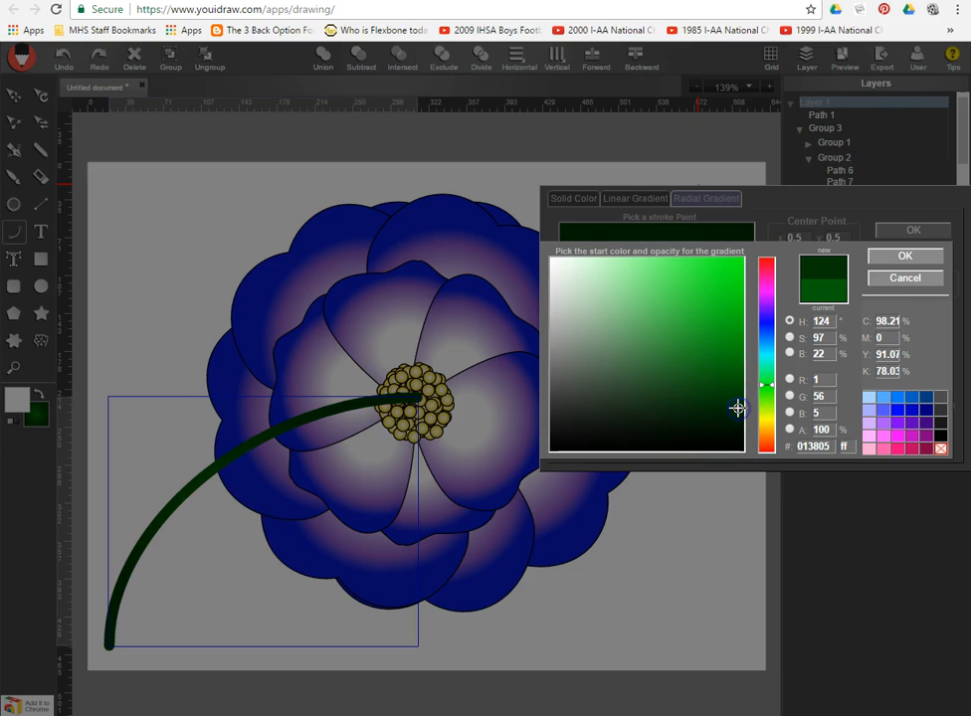
click(906, 255)
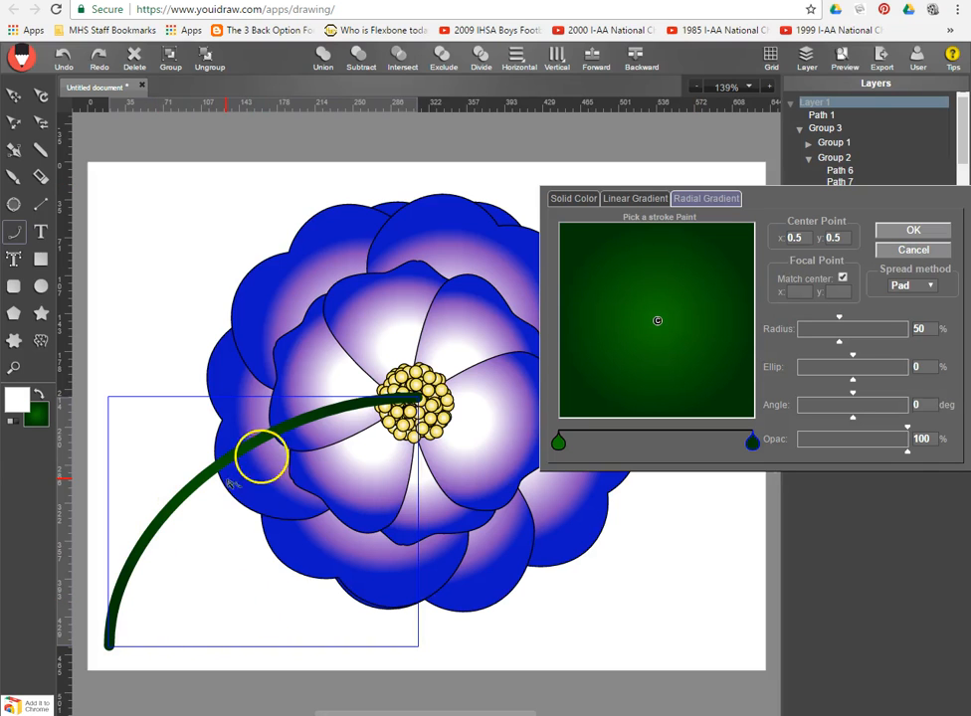
click(629, 353)
drag(629, 353, 625, 362)
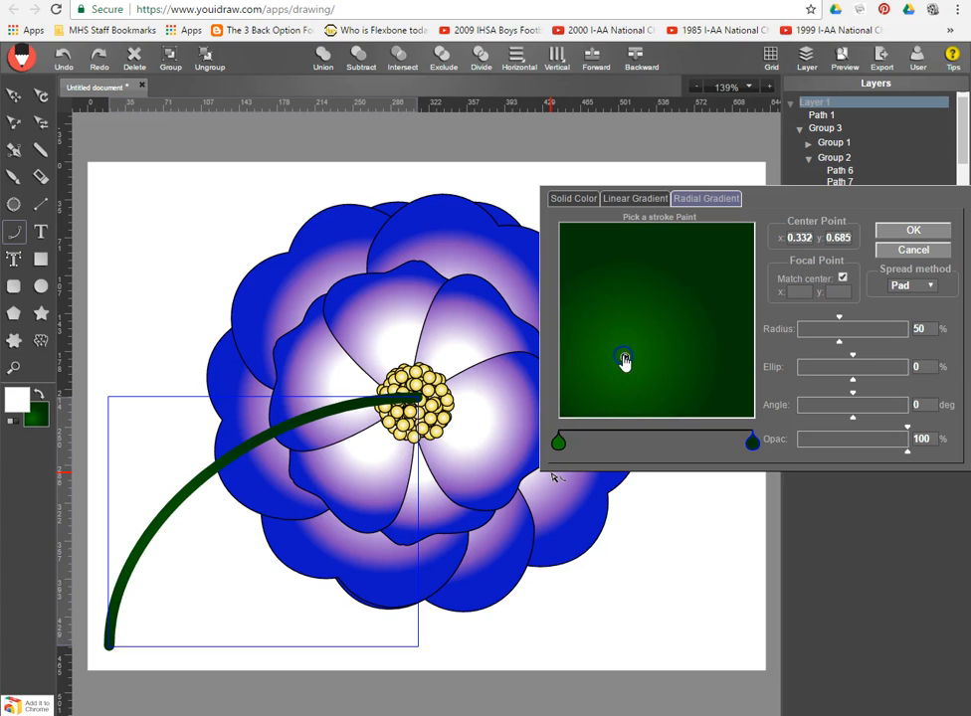
click(912, 230)
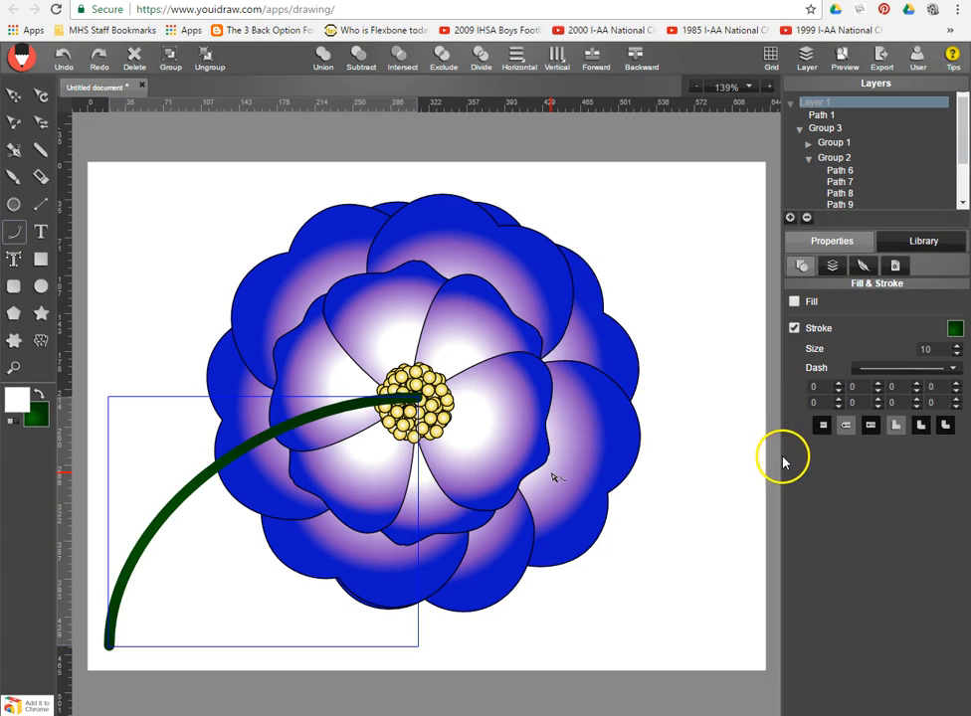
Step: Reshape the arc into an S-curved stem reaching the page's left edge and send it behind the flower
click(15, 96)
click(184, 497)
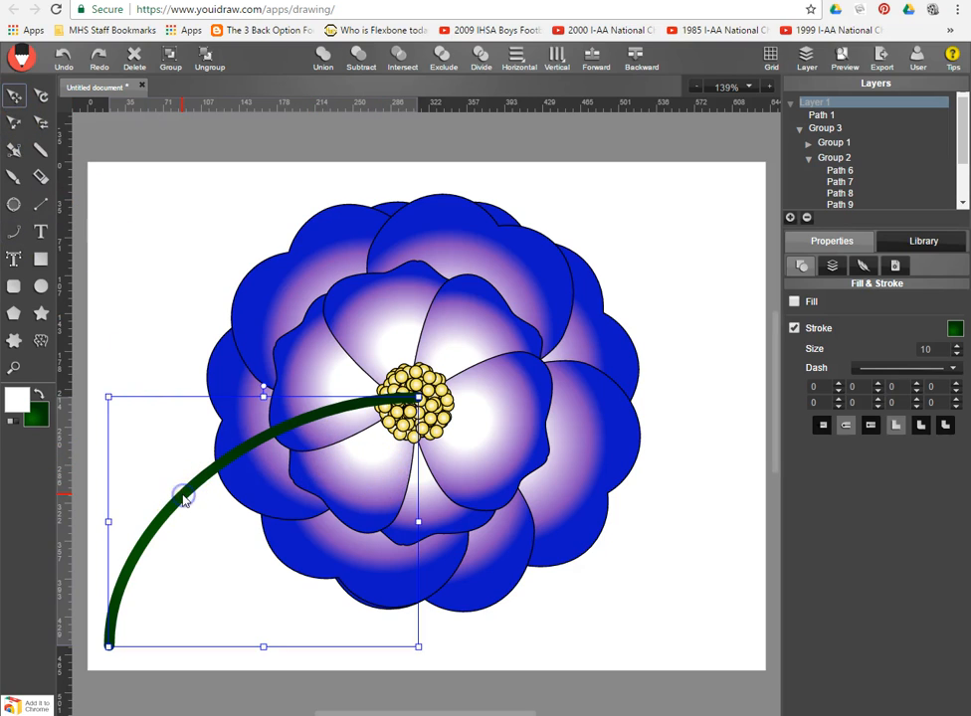
double_click(184, 498)
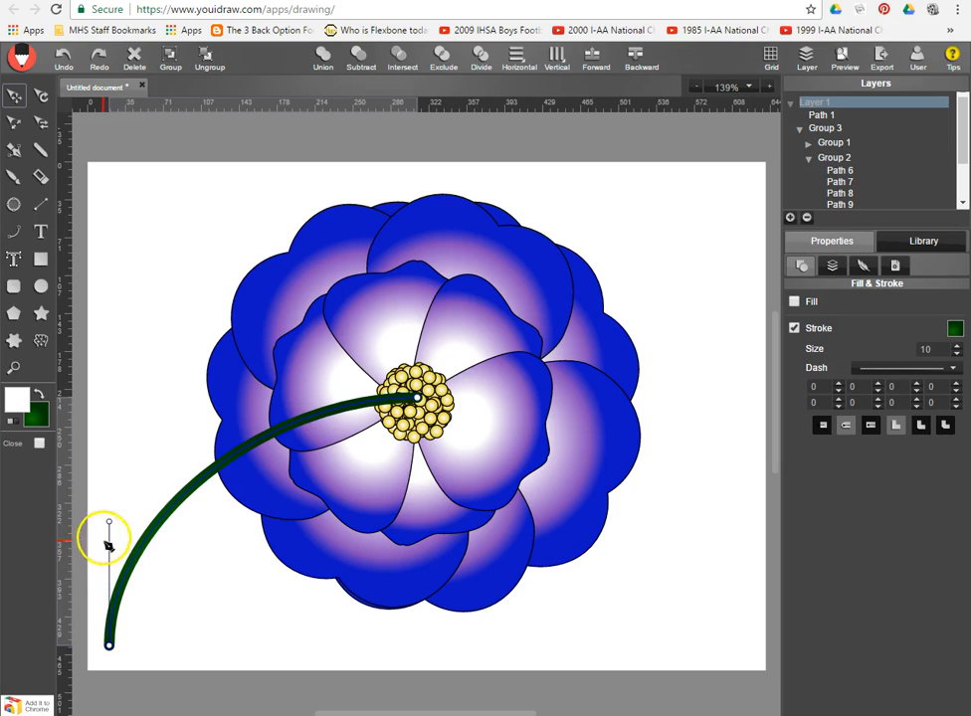
drag(110, 521, 273, 658)
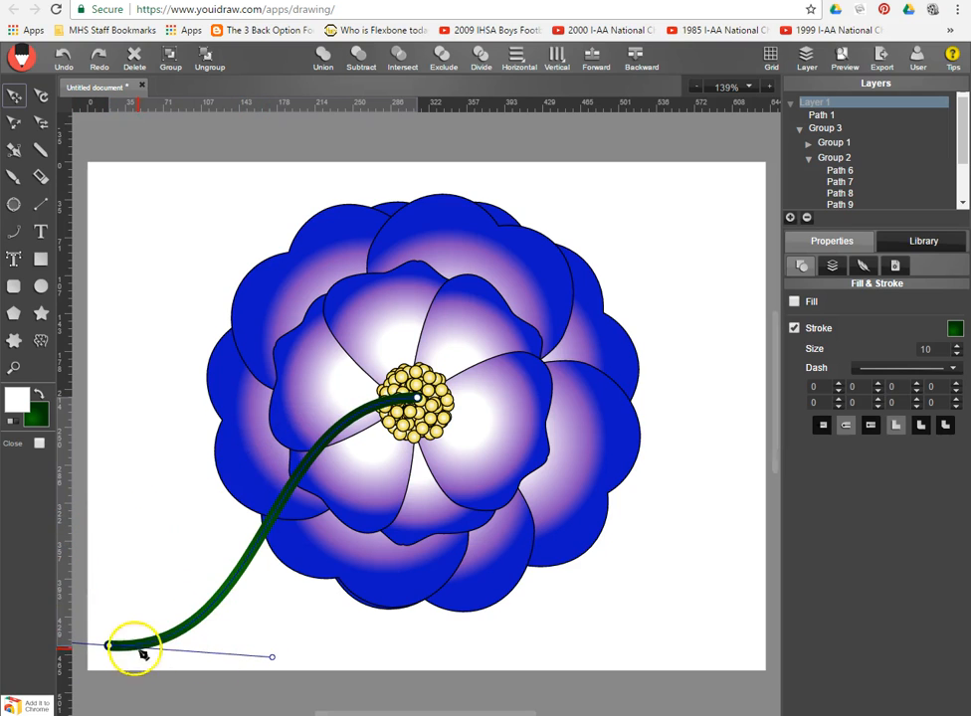
drag(112, 648, 88, 647)
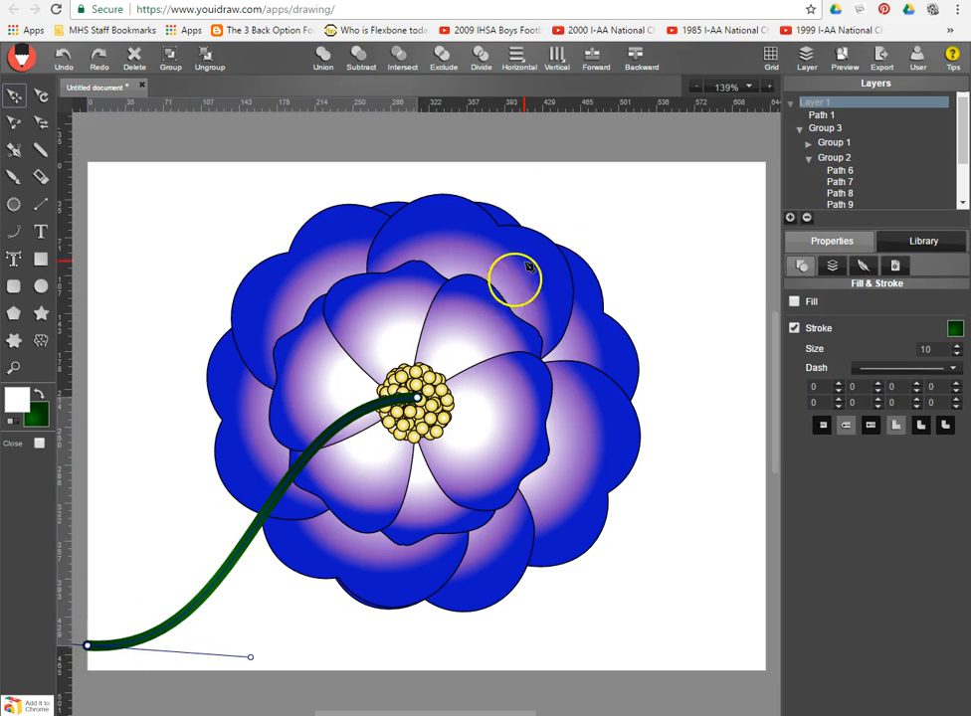
click(638, 60)
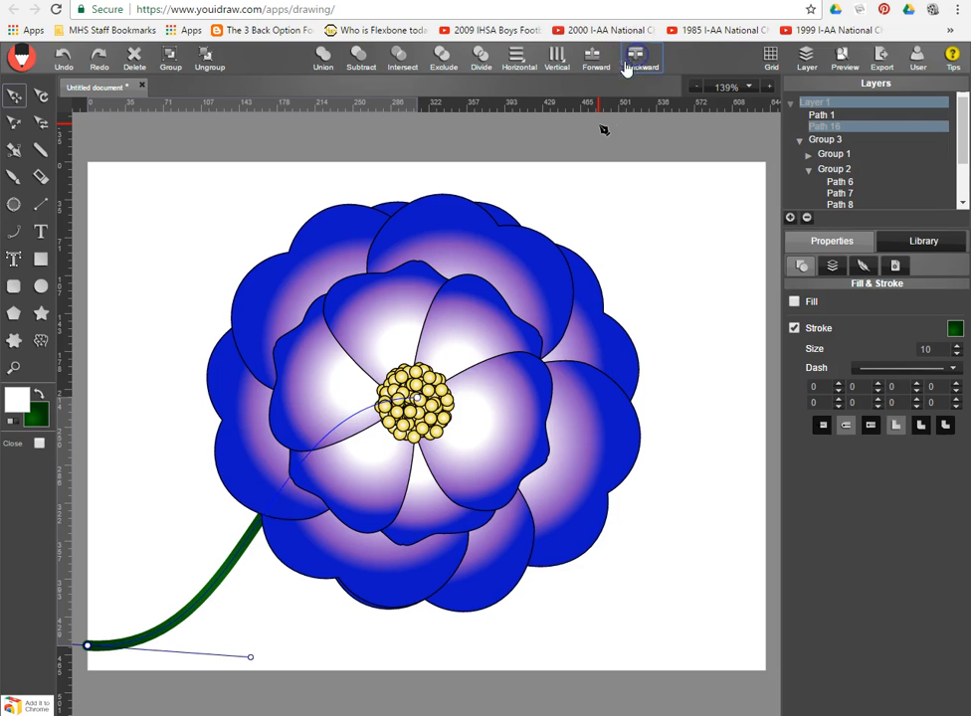
Step: Draw a small ellipse below the flower beside the stem and swap its colours for a green gradient fill with white stroke
click(41, 285)
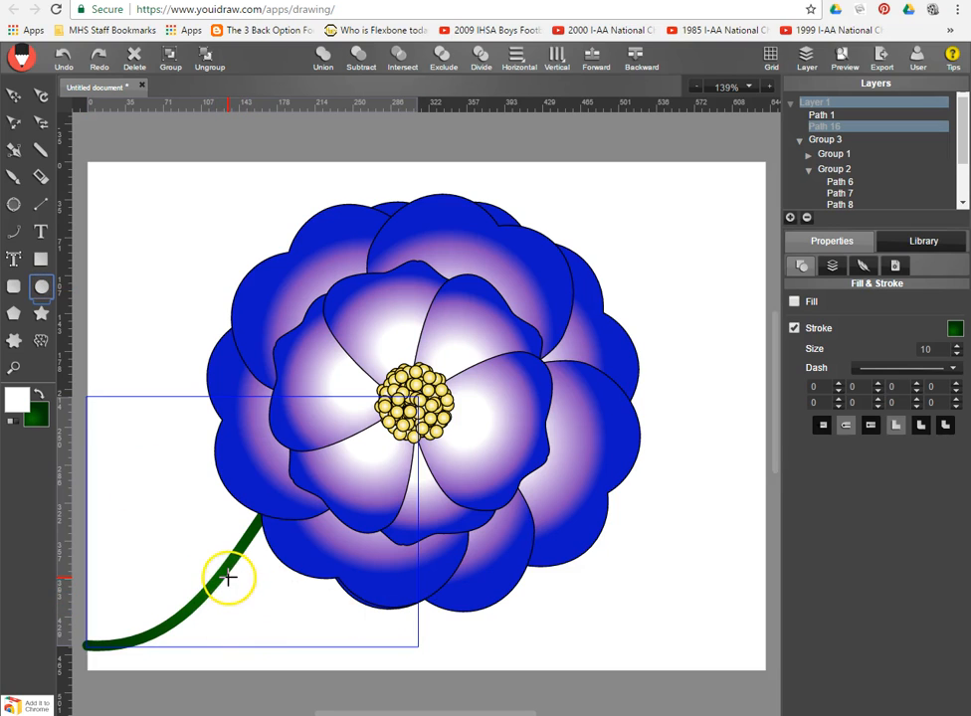
drag(233, 576, 316, 645)
click(280, 618)
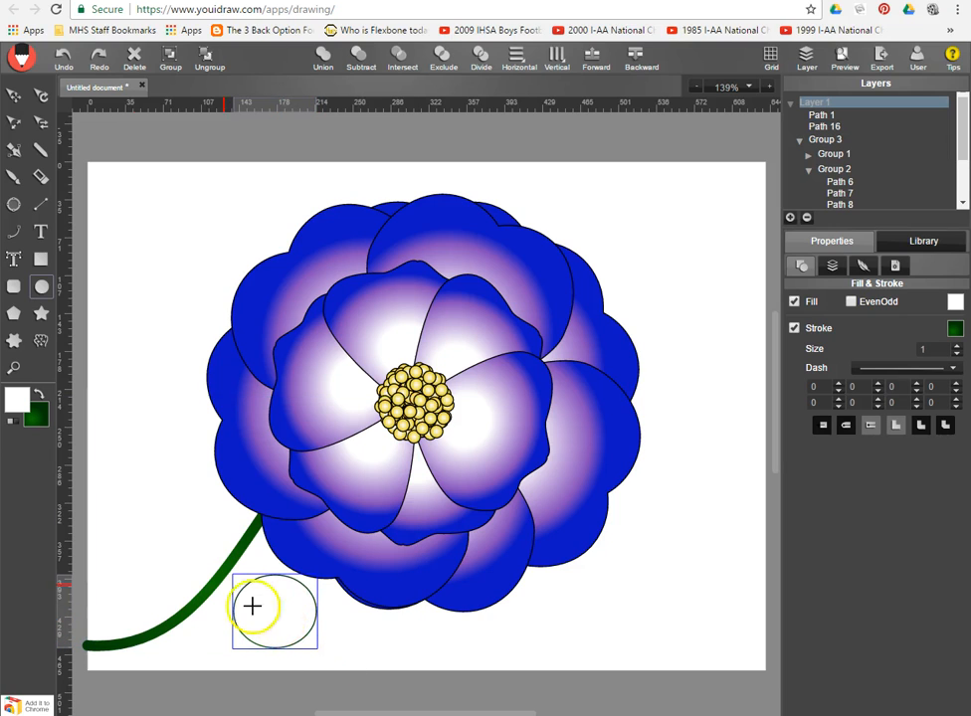
click(39, 395)
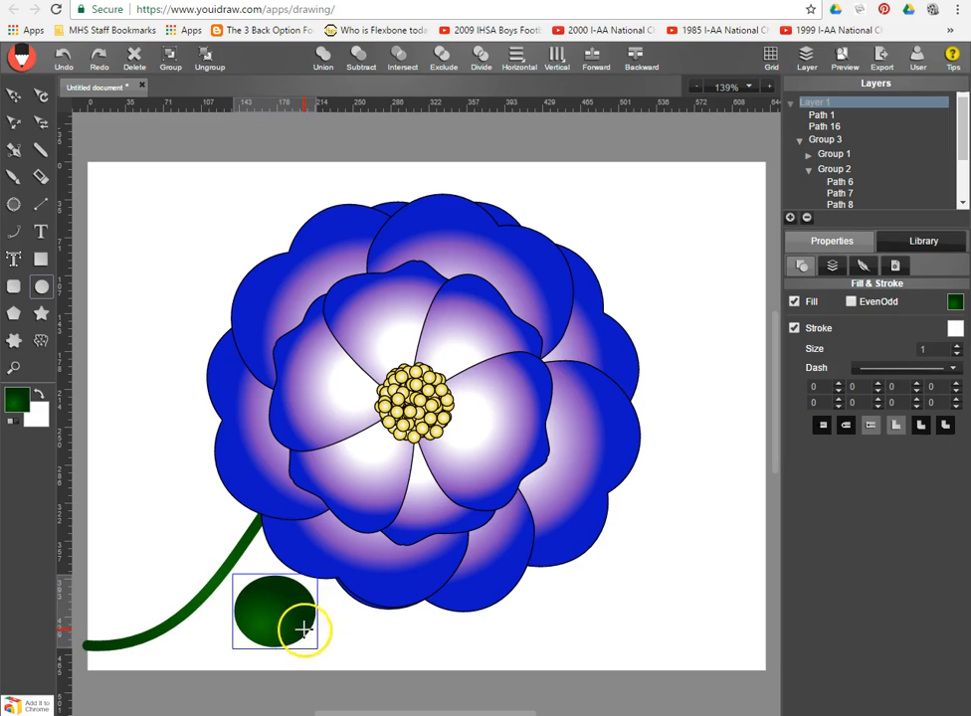
Step: Reshape the green ellipse's nodes into a pointed leaf attached to the right side of the stem
click(12, 99)
click(270, 597)
double_click(270, 611)
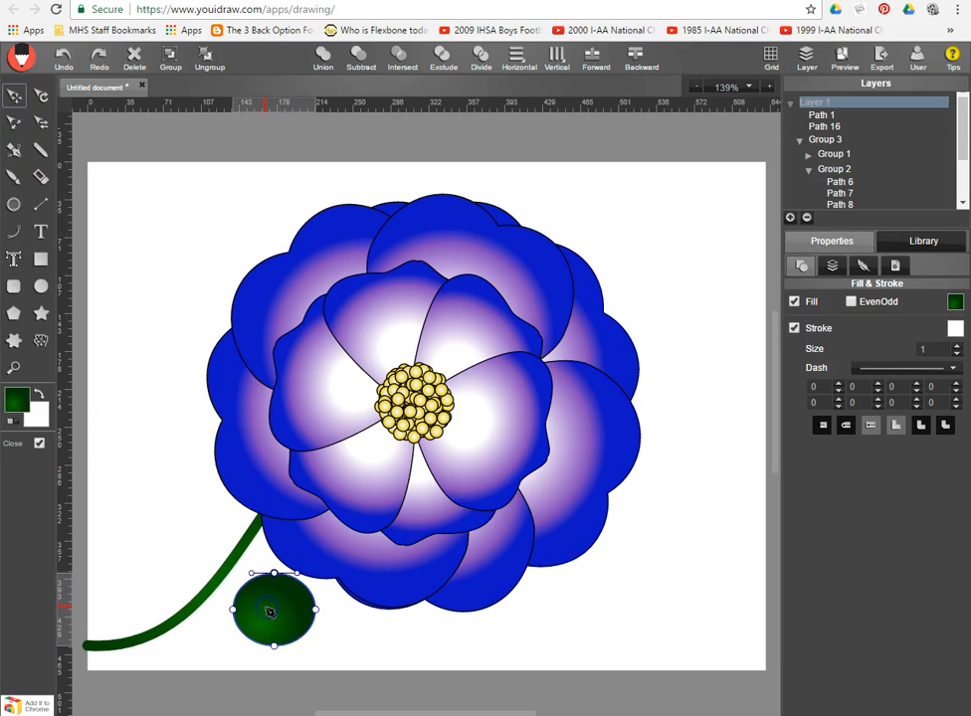
drag(234, 616, 228, 568)
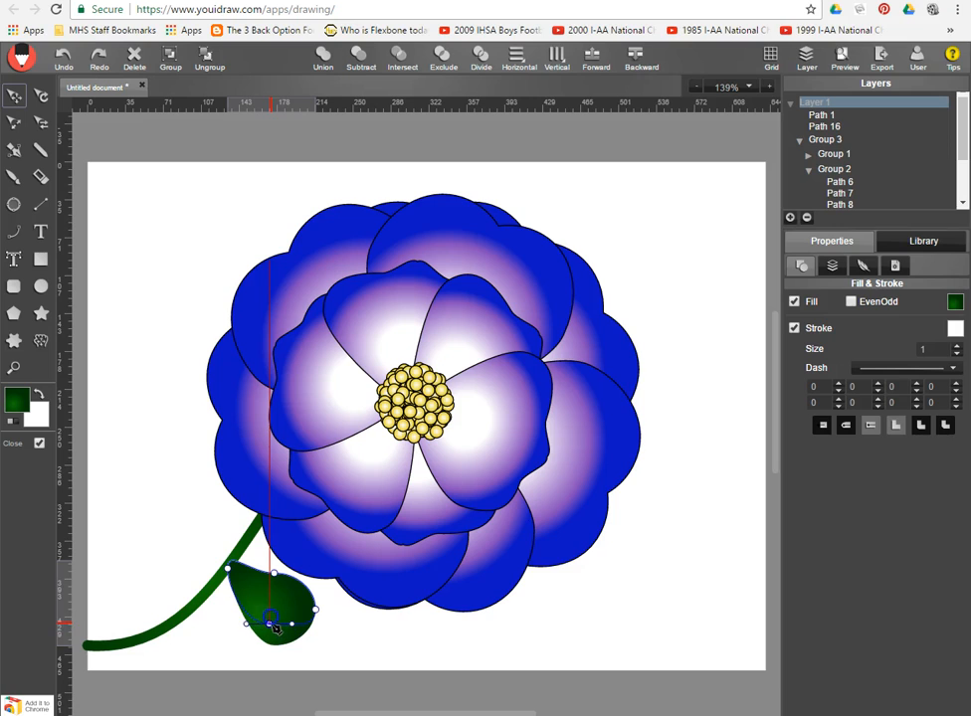
drag(275, 621, 313, 652)
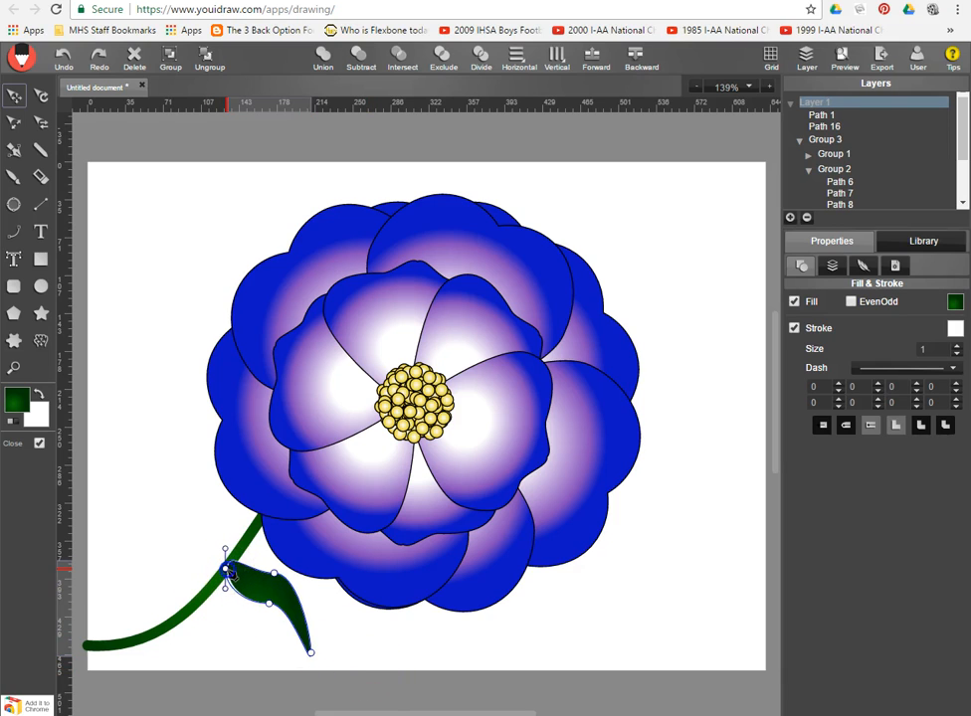
mouse_move(250, 597)
mouse_down()
mouse_move(295, 577)
mouse_move(281, 577)
mouse_move(259, 614)
mouse_move(265, 603)
mouse_move(253, 608)
mouse_up()
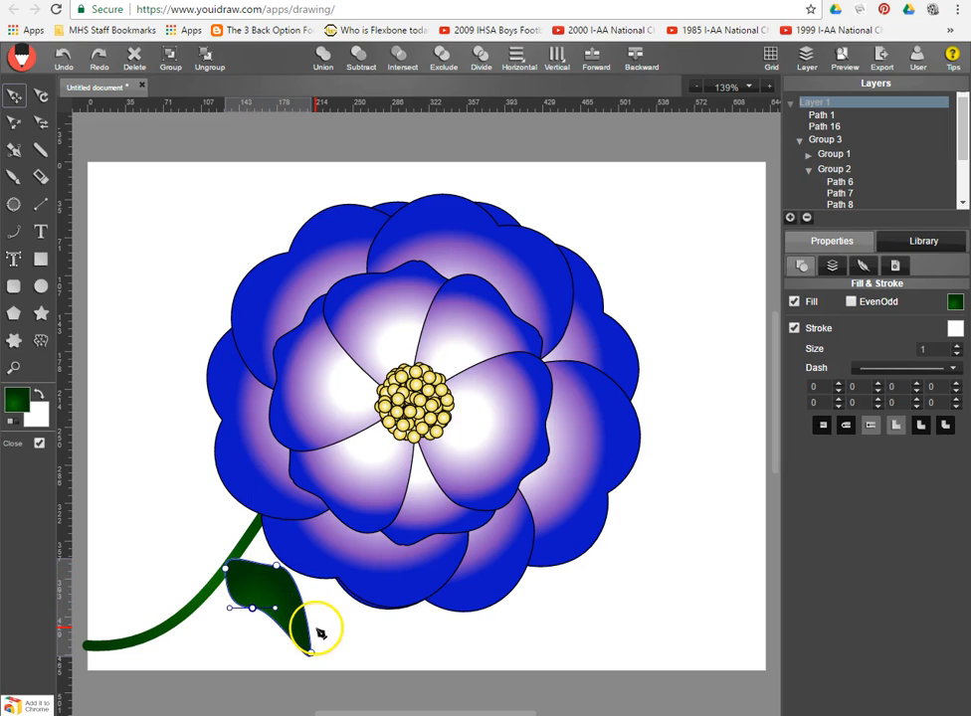
drag(317, 633, 227, 614)
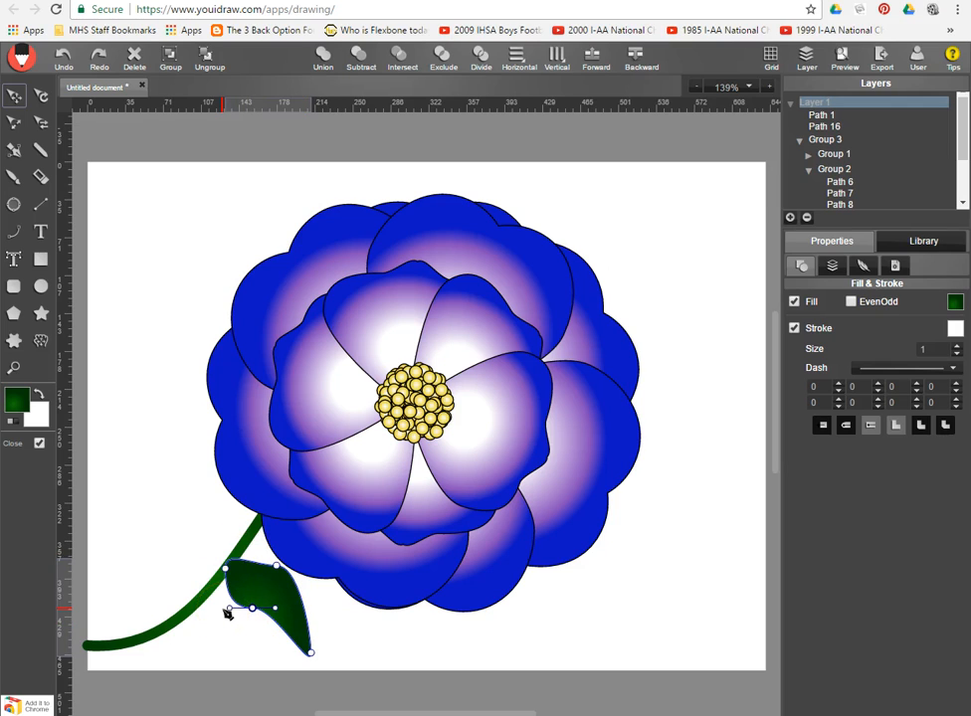
Step: Copy the leaf to the stem's left side, rotate it about 41° counter-clockwise and place its tip on the stem
click(278, 598)
click(278, 598)
drag(276, 604, 175, 518)
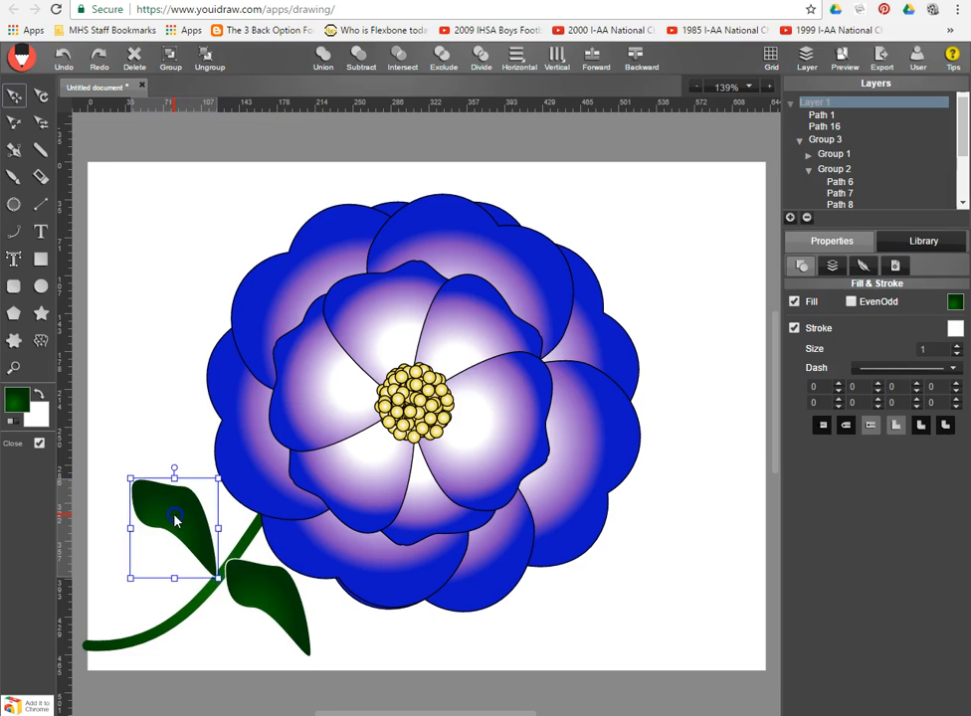
drag(175, 464, 145, 486)
click(156, 509)
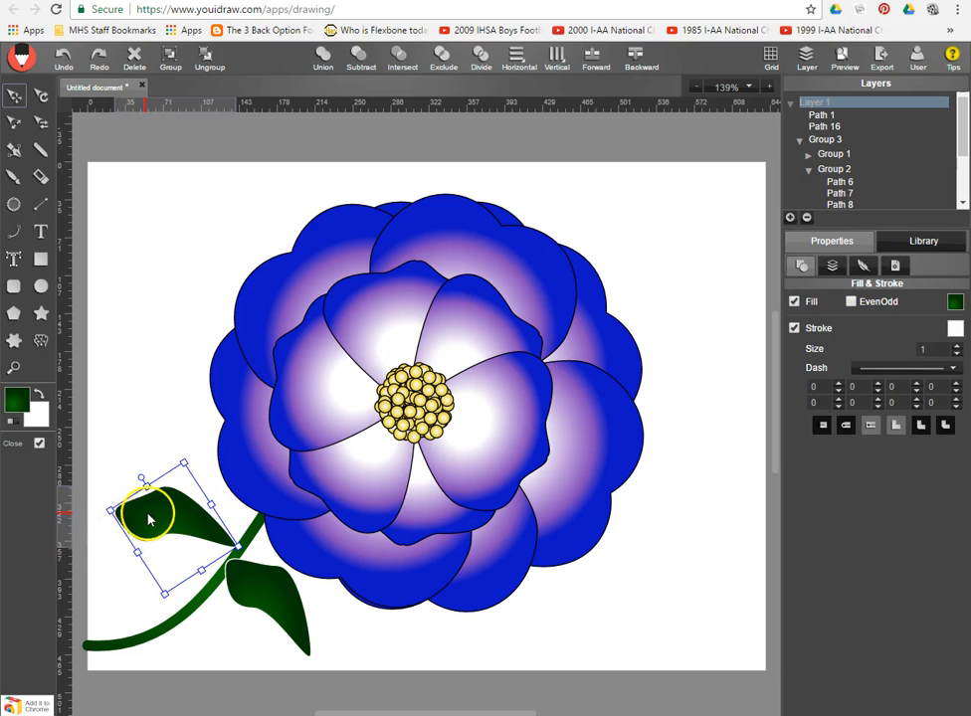
drag(142, 477, 135, 474)
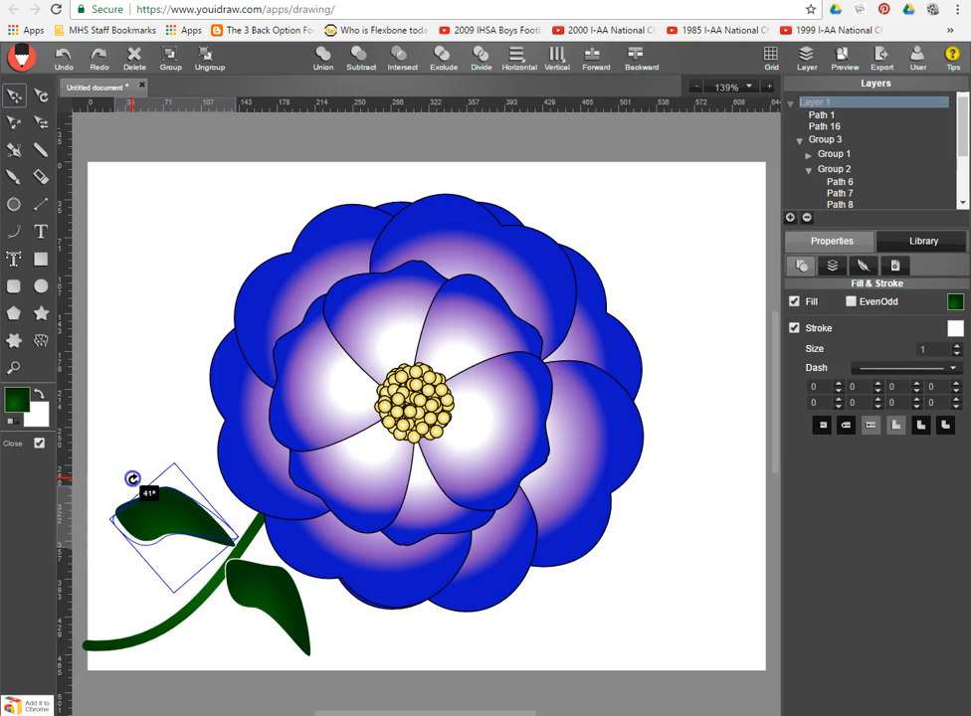
drag(169, 512, 164, 537)
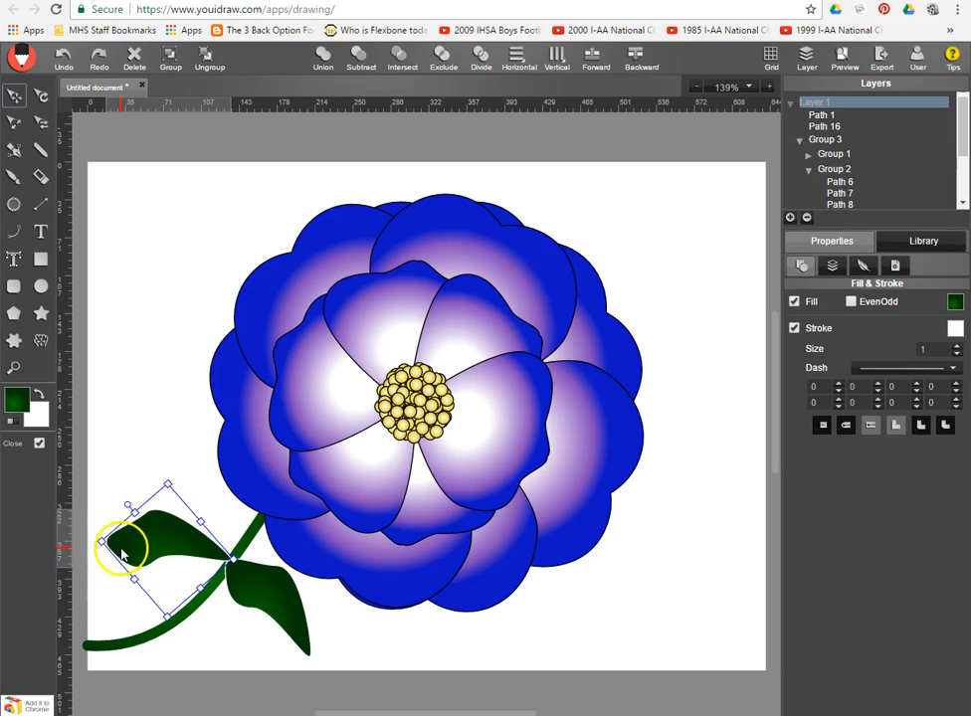
Step: Reshape the left leaf by pulling its outer end downward and adjusting its upper node into a drooping curve
double_click(131, 540)
drag(109, 546, 117, 606)
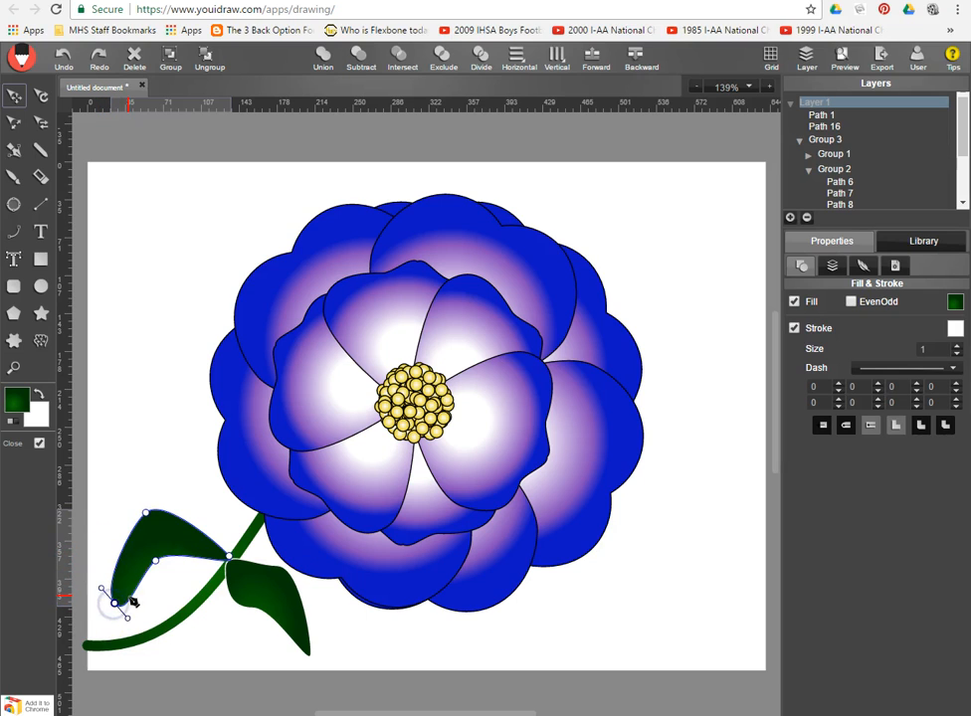
click(146, 513)
drag(146, 513, 151, 505)
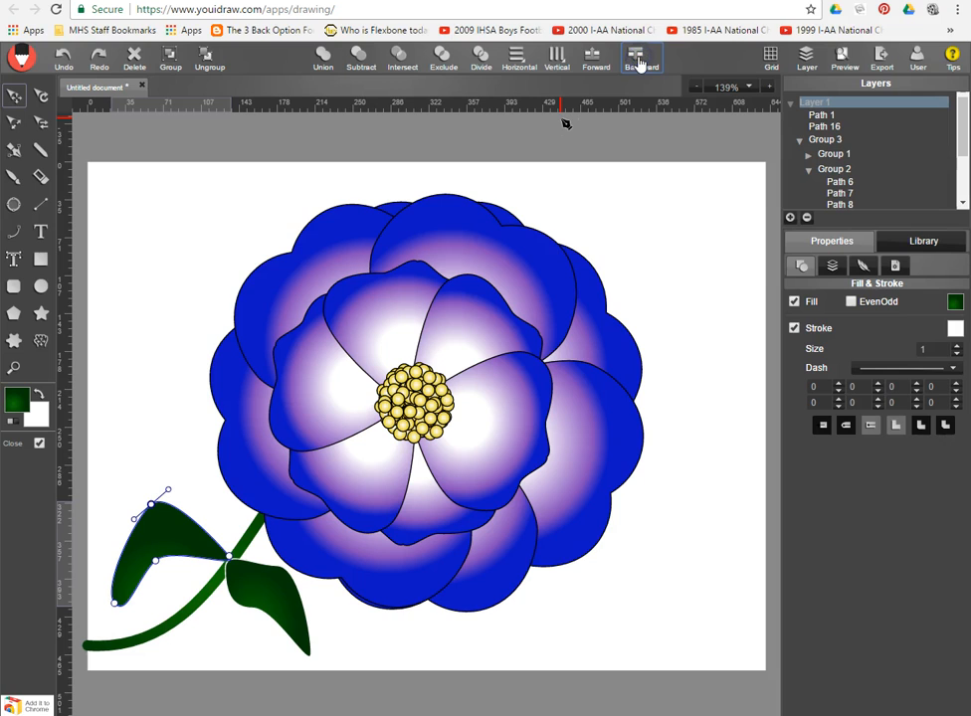
Step: Send the left leaf behind the flower and select the right leaf
click(16, 95)
click(605, 209)
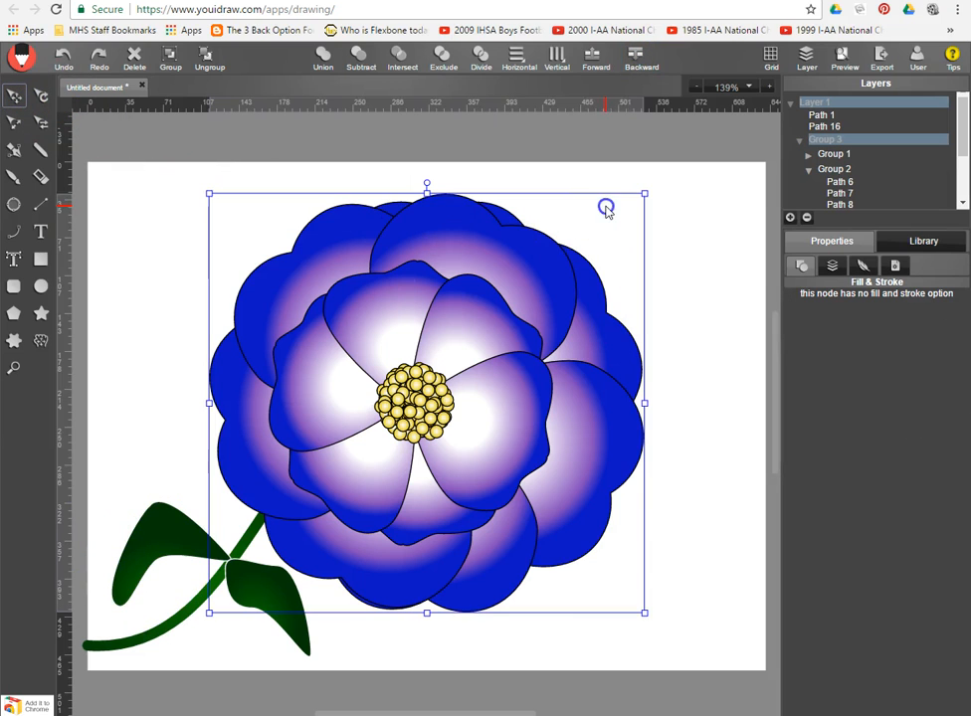
click(662, 214)
click(178, 536)
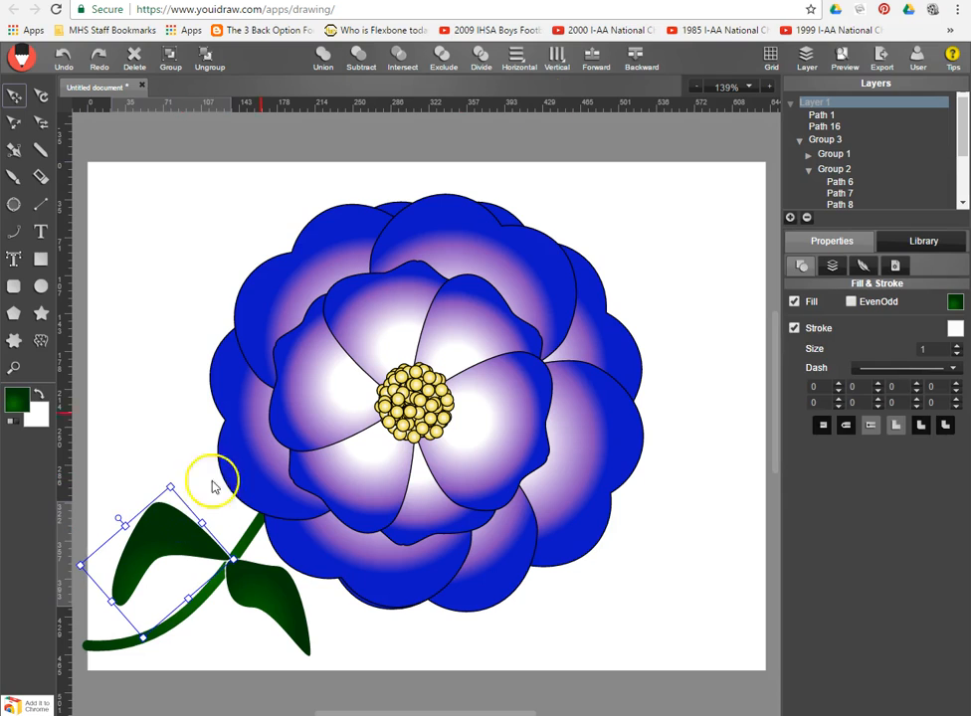
click(638, 62)
click(267, 611)
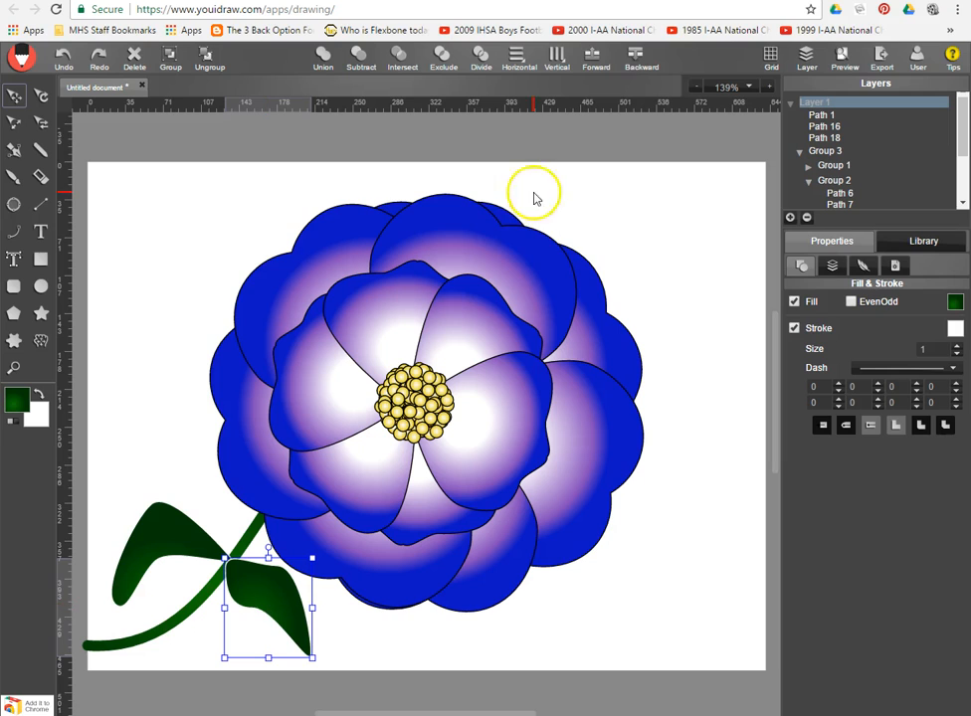
Step: Bring the stem in front of the left leaf while keeping it behind the flower
click(672, 288)
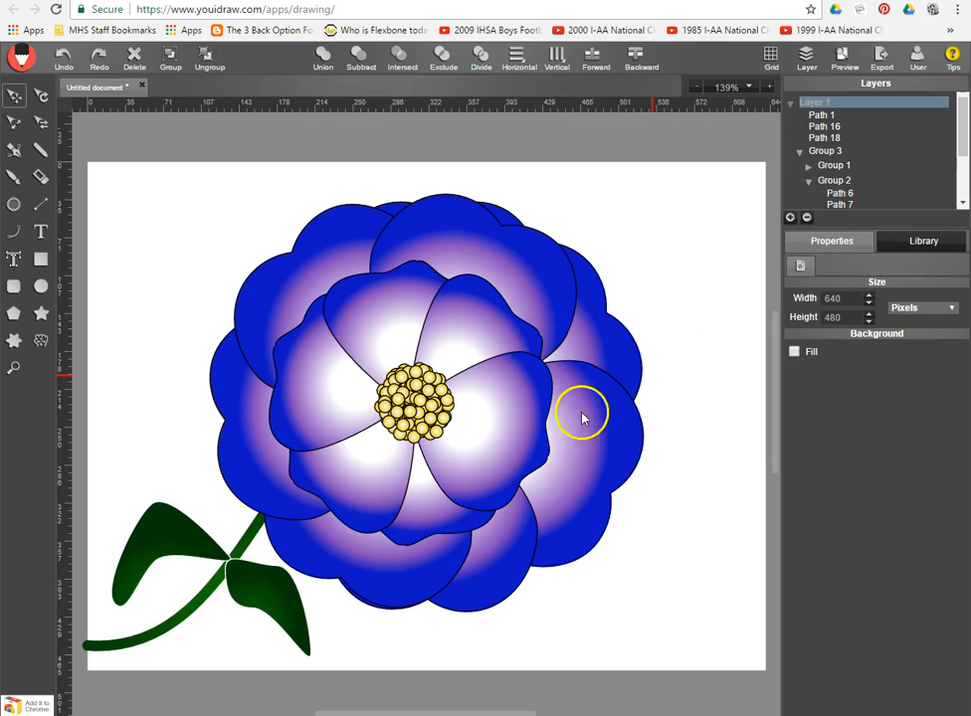
click(165, 628)
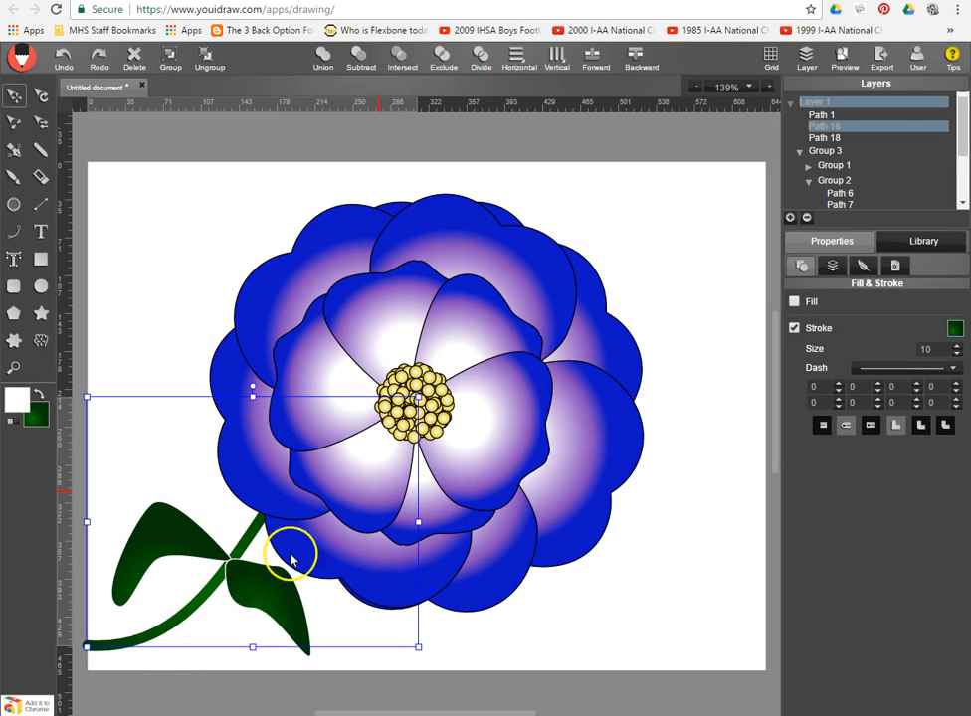
click(594, 66)
click(594, 65)
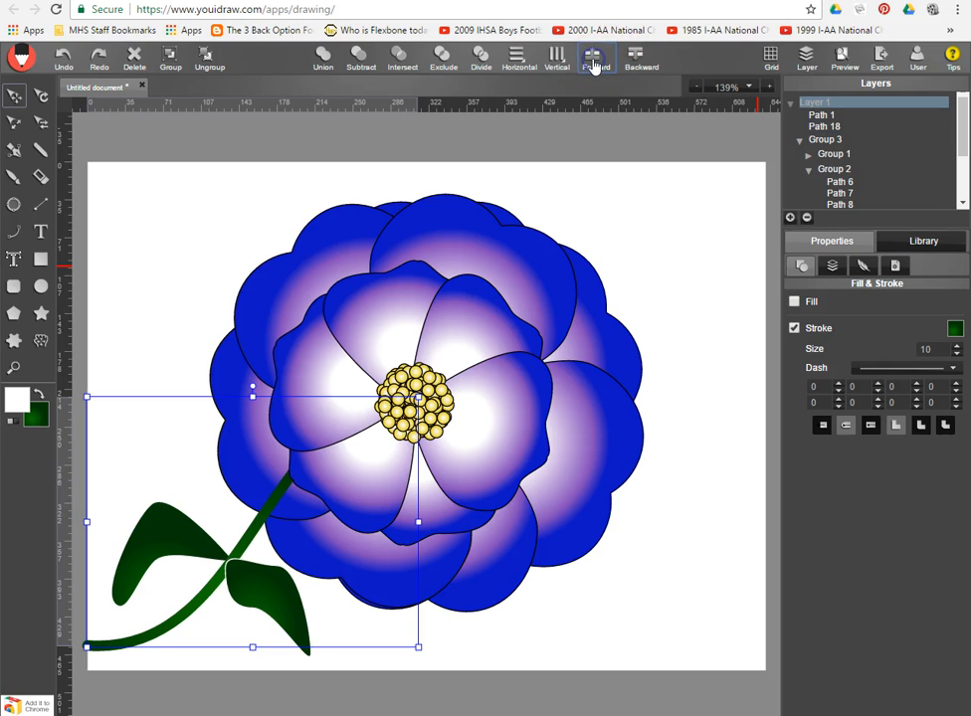
click(639, 62)
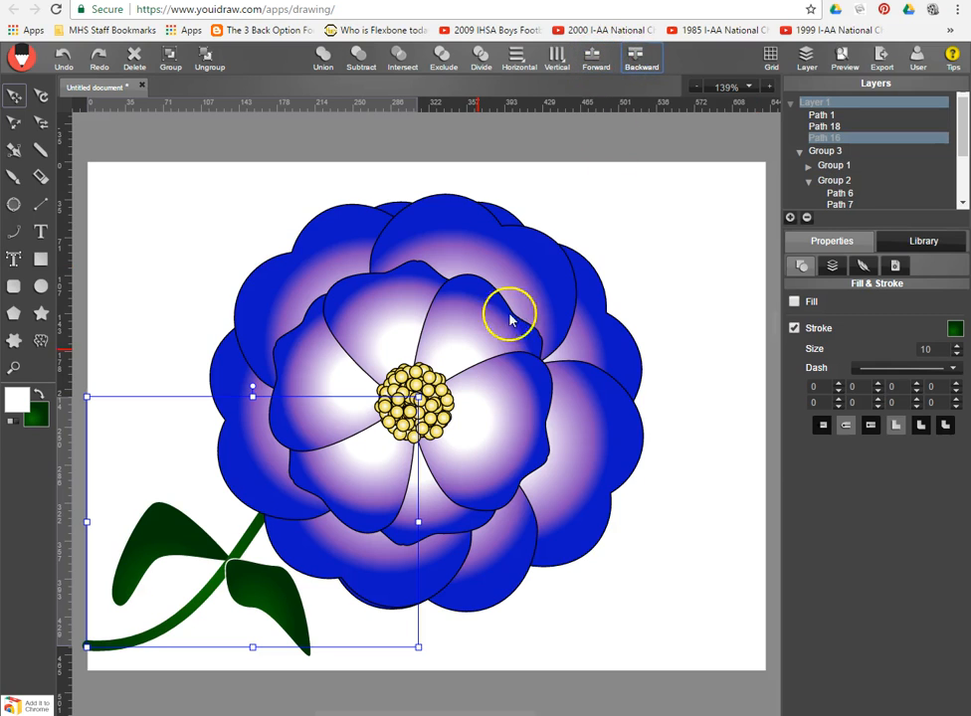
Step: Move the right leaf slightly down and right so its tip just meets the stem, and deselect it
click(531, 635)
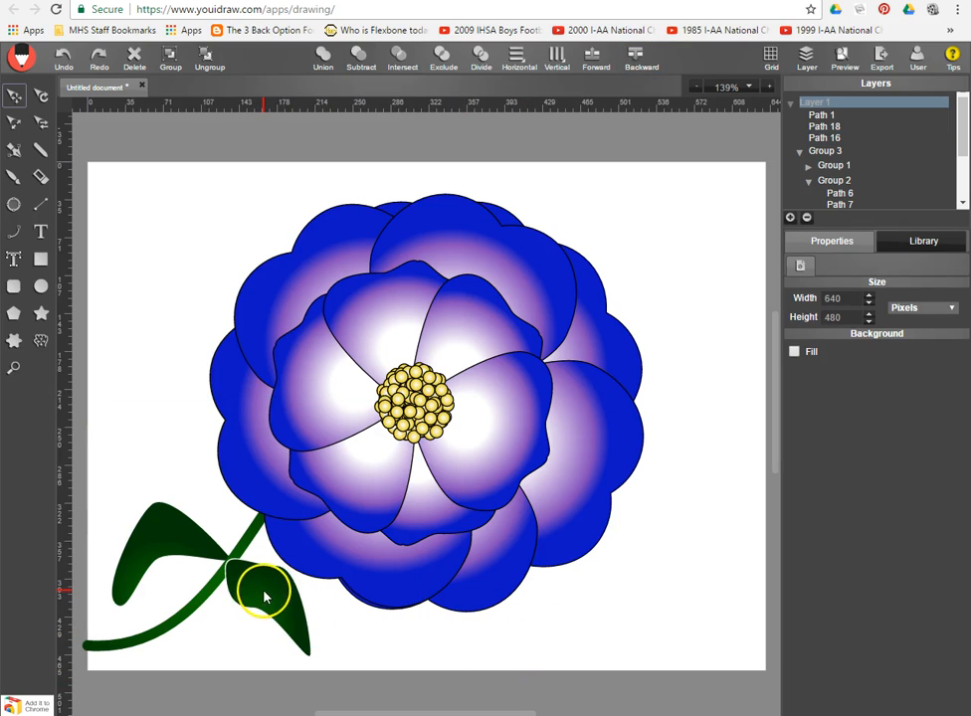
drag(252, 586, 262, 594)
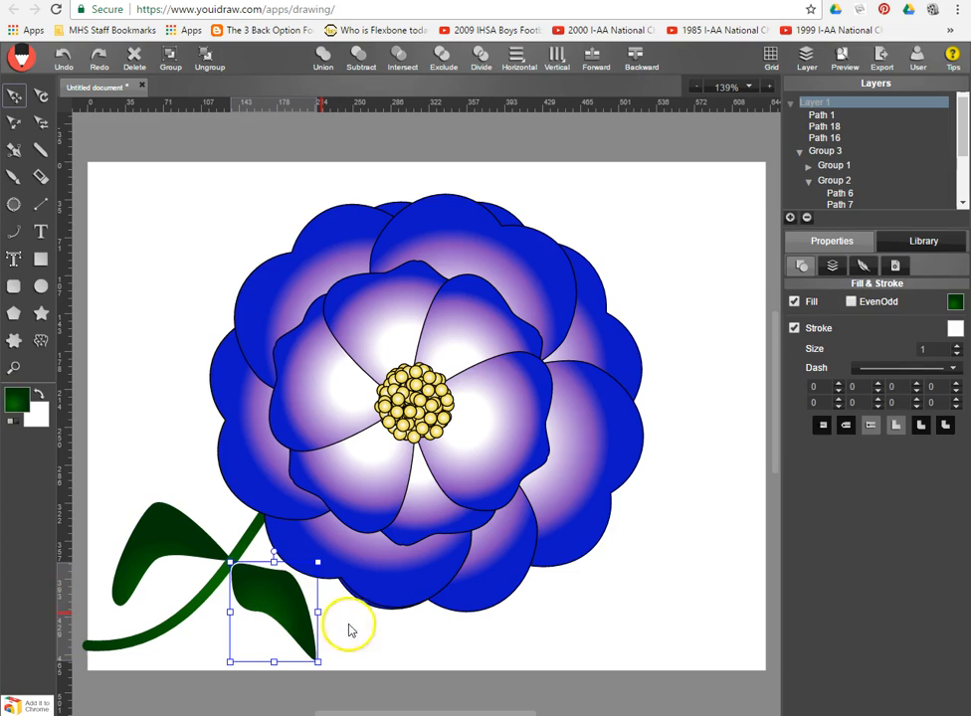
click(652, 627)
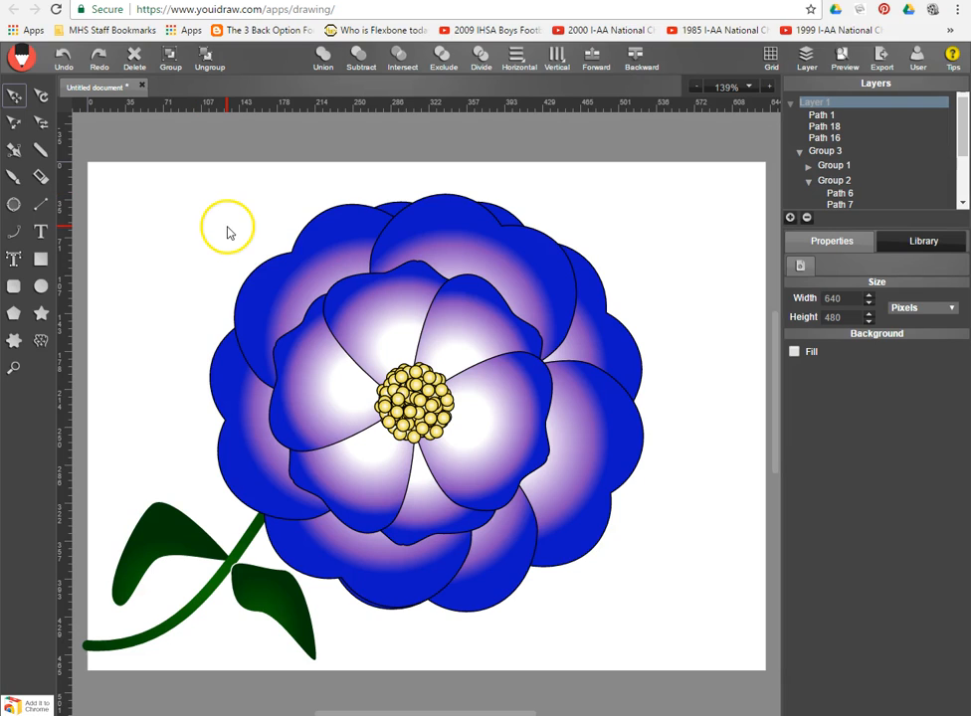
Step: Start saving a copy of the drawing and enter Flower as the file name
click(22, 57)
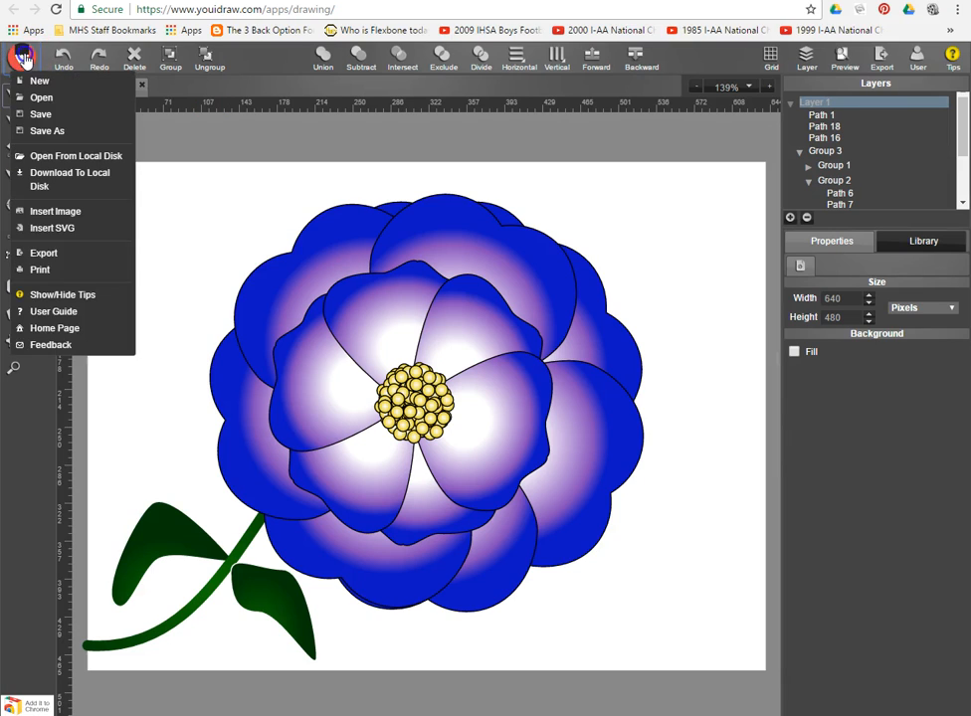
click(44, 130)
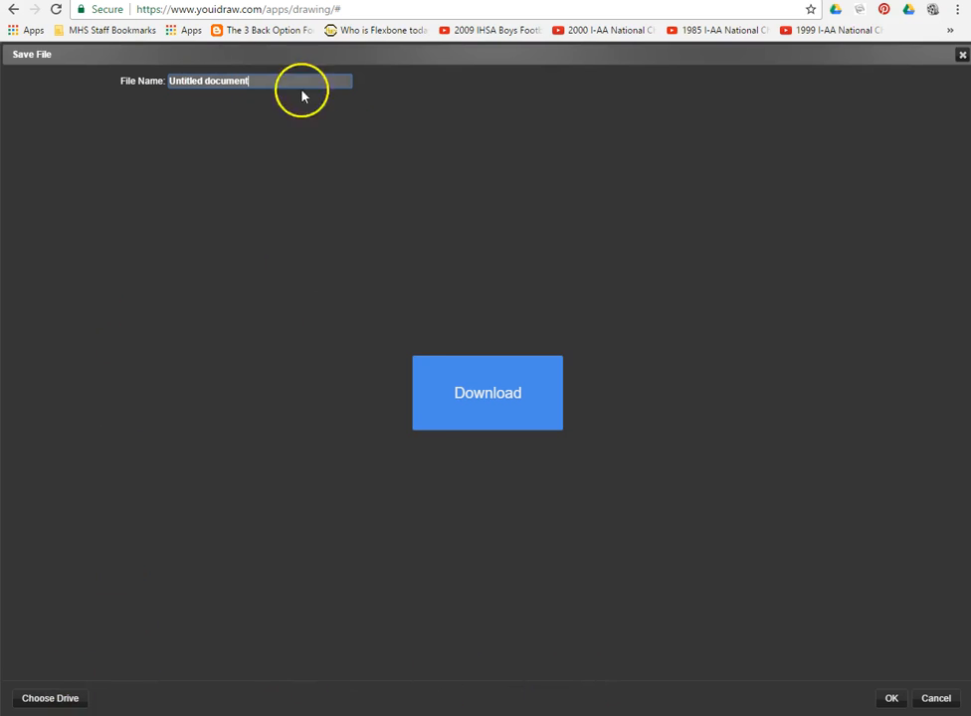
key(BackSpace)
key(BackSpace)
key(BackSpace)
key(BackSpace)
key(BackSpace)
key(BackSpace)
key(BackSpace)
key(BackSpace)
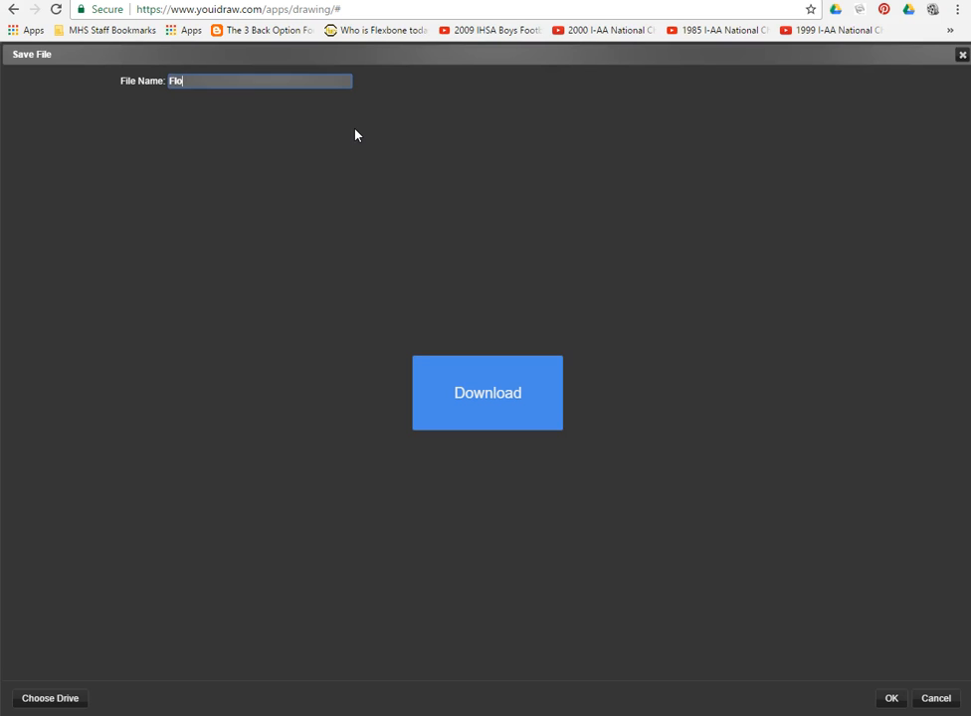
Step: Choose Google Drive as the storage and expand the Research in Art Education folder
click(52, 700)
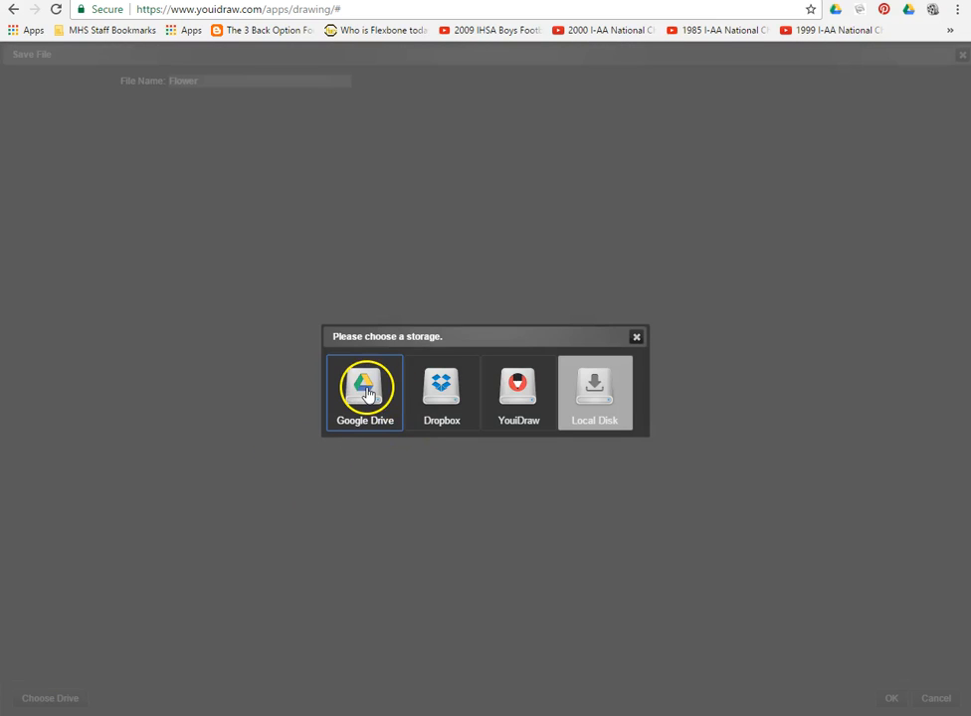
click(366, 393)
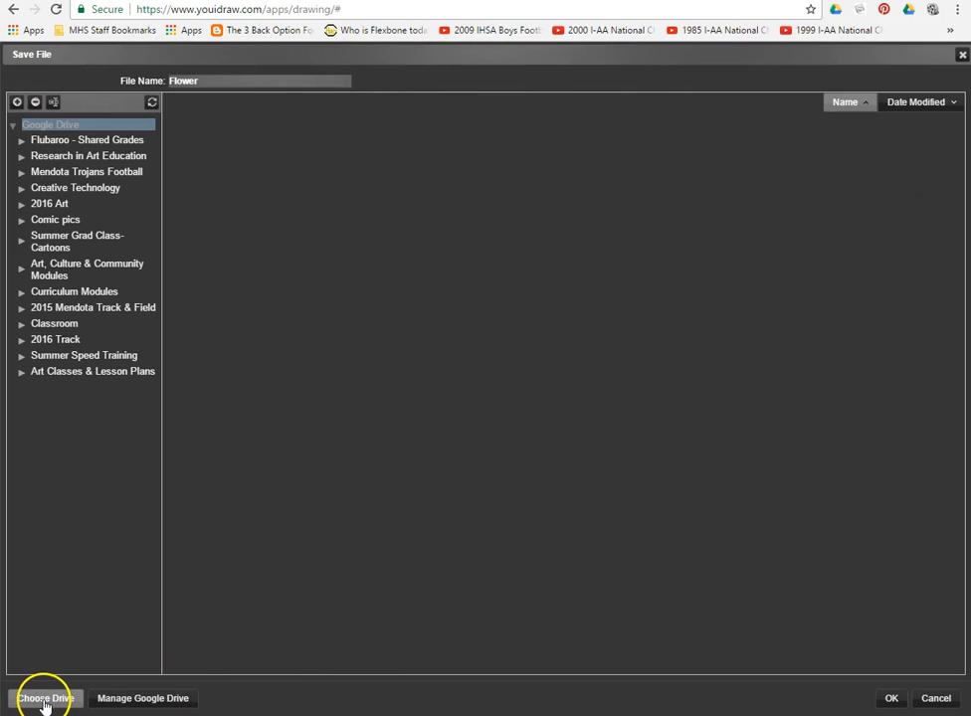
double_click(47, 157)
Step: Switch the storage to Local Disk and download the Flower drawing file
click(37, 700)
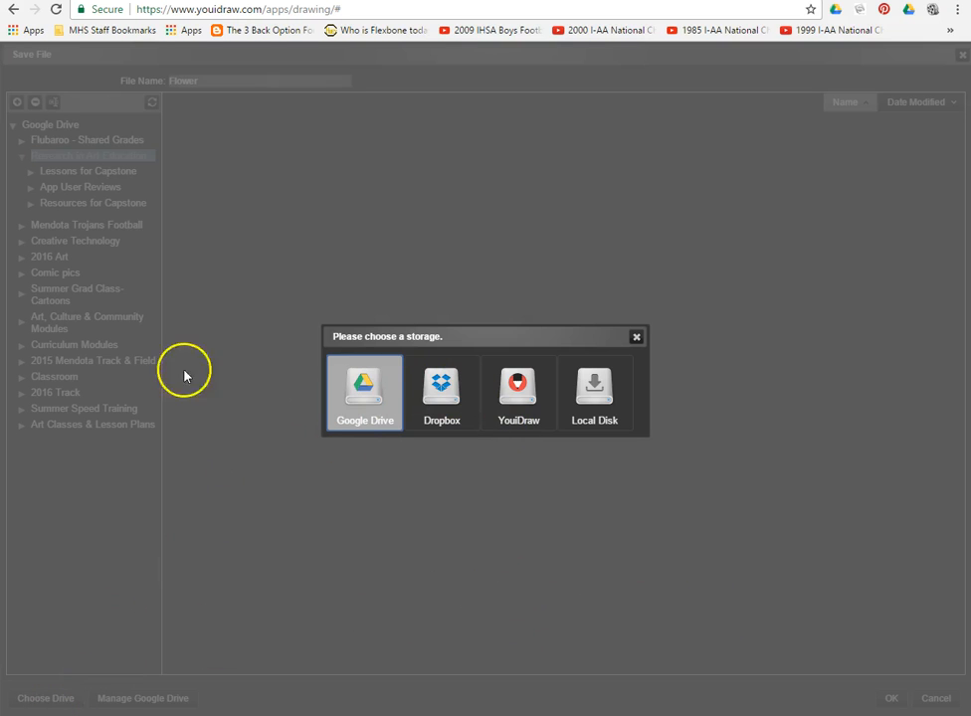
click(589, 395)
click(489, 394)
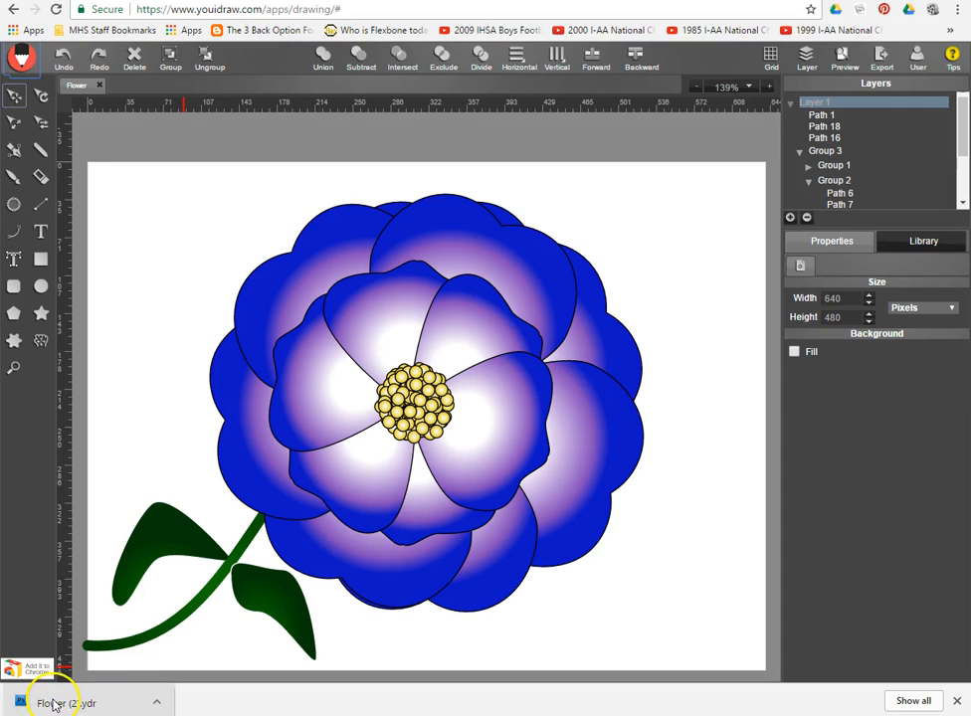
Step: Try to open the downloaded Flower .ydr file in Photoshop, and return to the drawing in YouiDraw
click(42, 706)
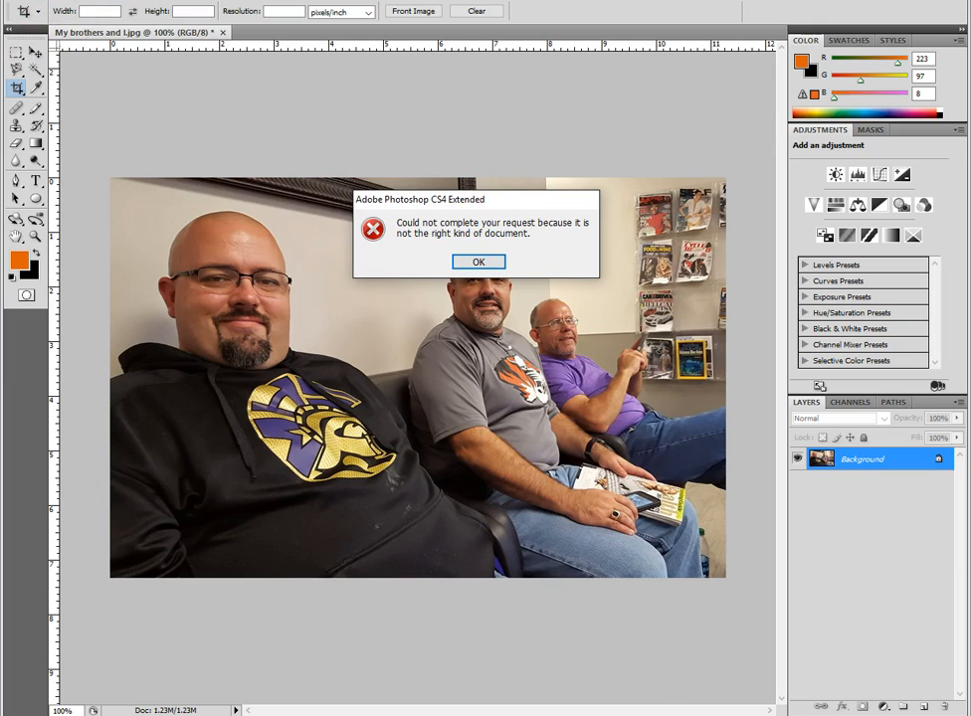
mouse_move(576, 715)
click(564, 647)
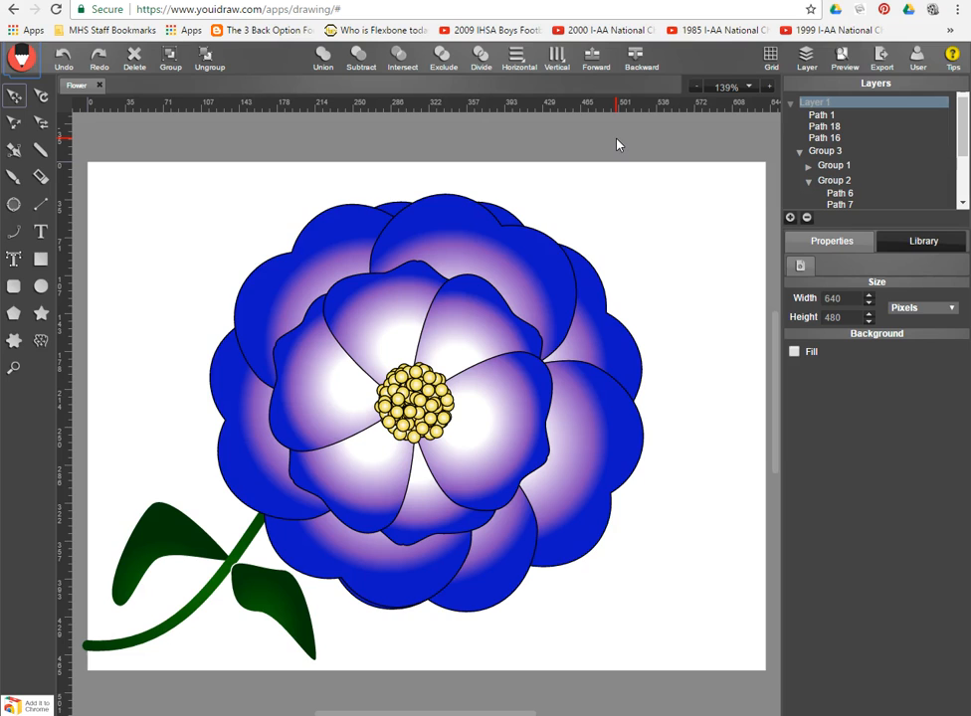
Step: Capture a screenshot of the drawing without saving it to Dropbox, and switch to Photoshop with its error message dismissed
key(Print)
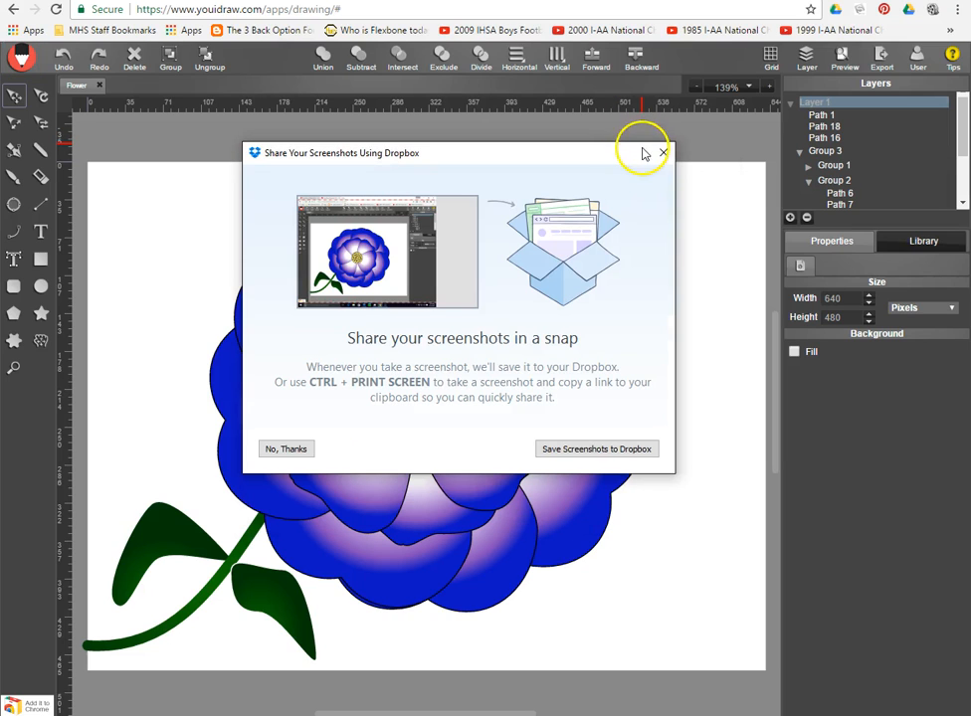
click(285, 450)
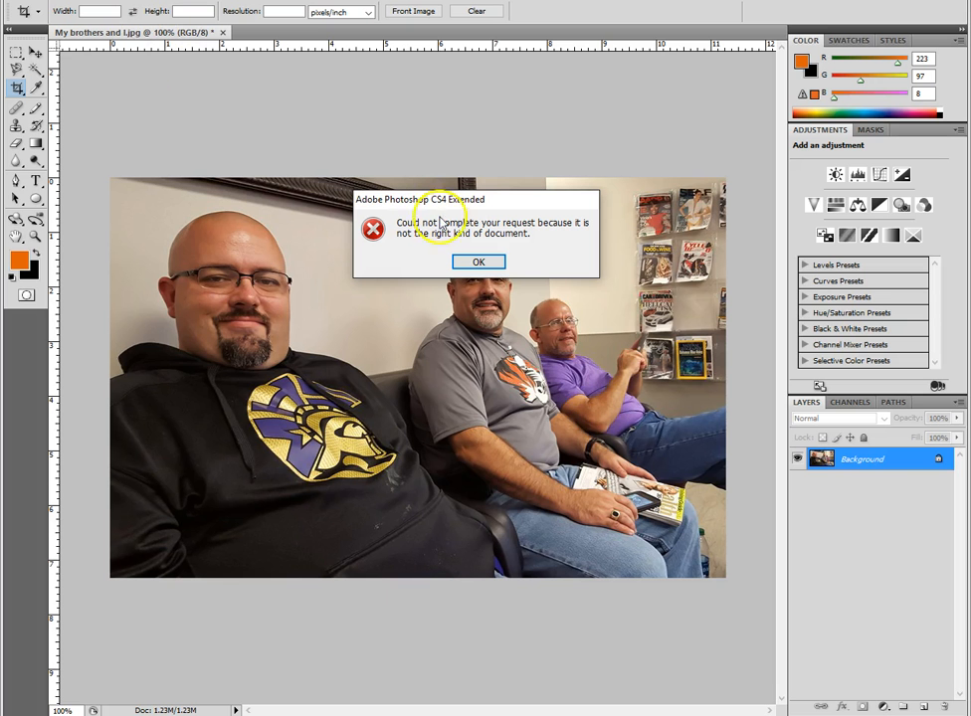
click(473, 263)
Step: Create a new 1280 × 1024 pixel document from the Clipboard preset with a white background
click(40, 1)
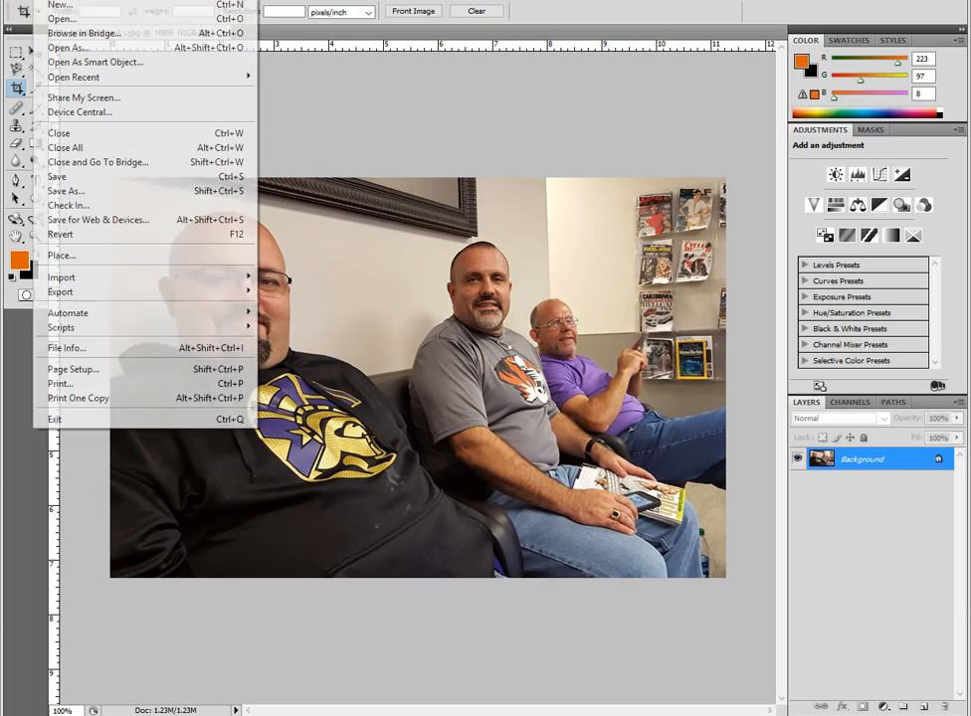
click(60, 5)
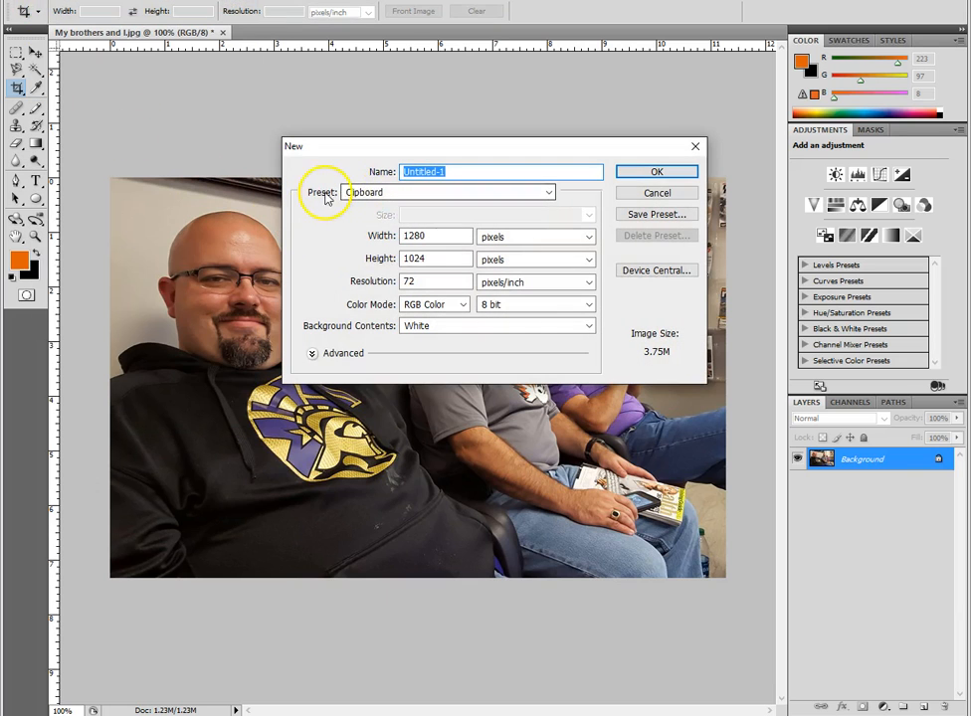
click(658, 171)
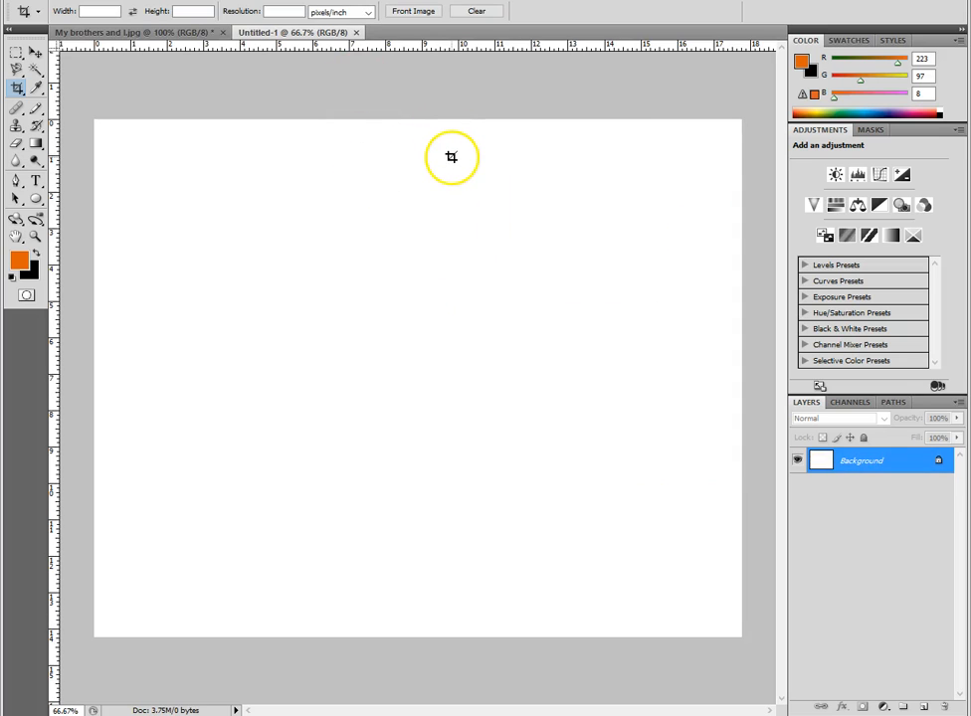
Step: Paste the screenshot into the new document and crop it to the white canvas containing the flower, stem and leaves
key(ctrl+v)
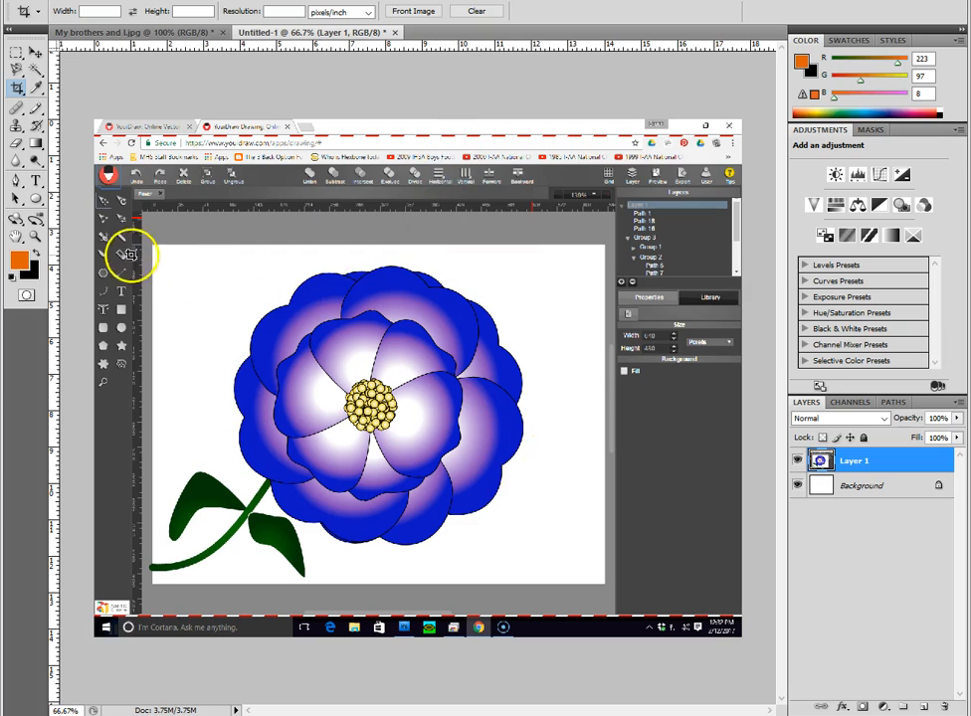
mouse_move(152, 249)
mouse_down()
mouse_move(157, 310)
mouse_move(331, 494)
mouse_move(494, 529)
mouse_move(564, 579)
mouse_up()
key(Return)
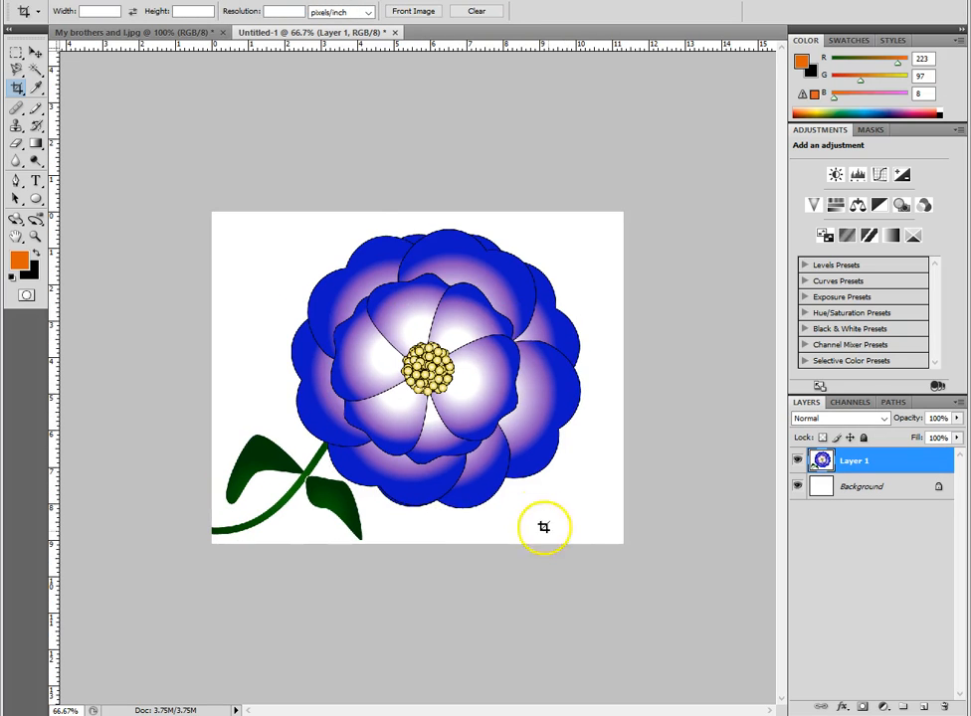
Step: Set up a JPEG save named Flower in the Capstone folder, declining to replace the existing file of that name
click(46, 1)
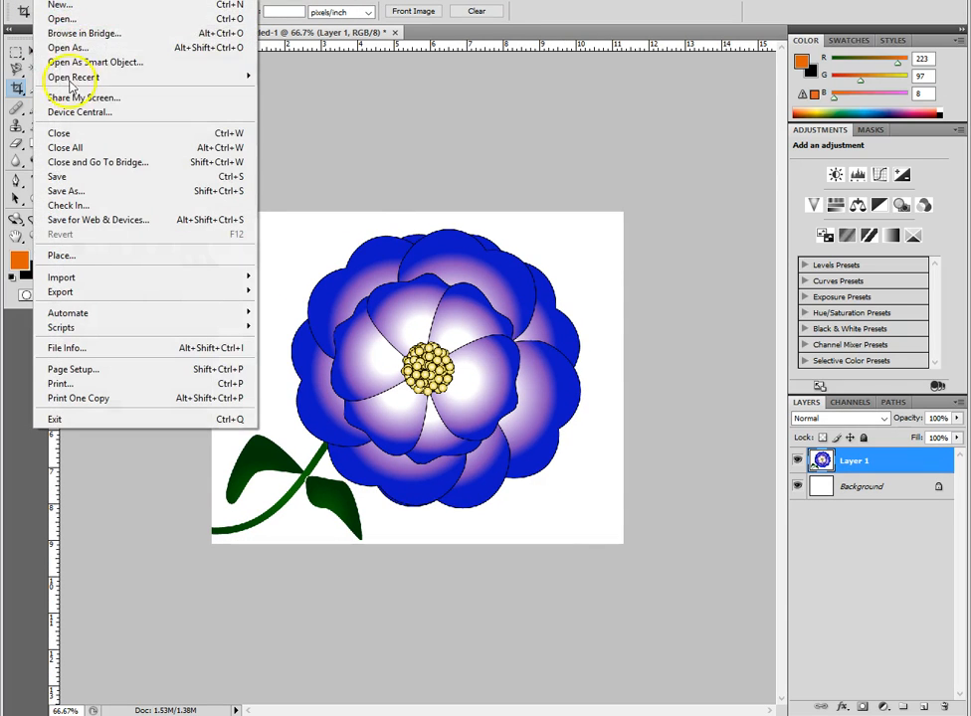
click(82, 191)
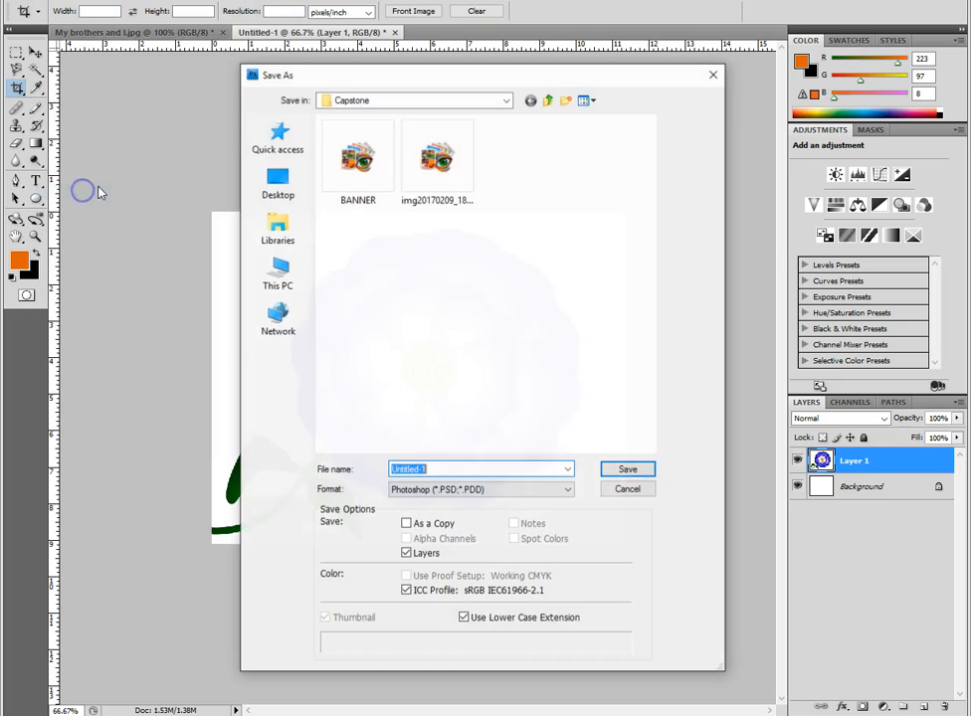
click(568, 489)
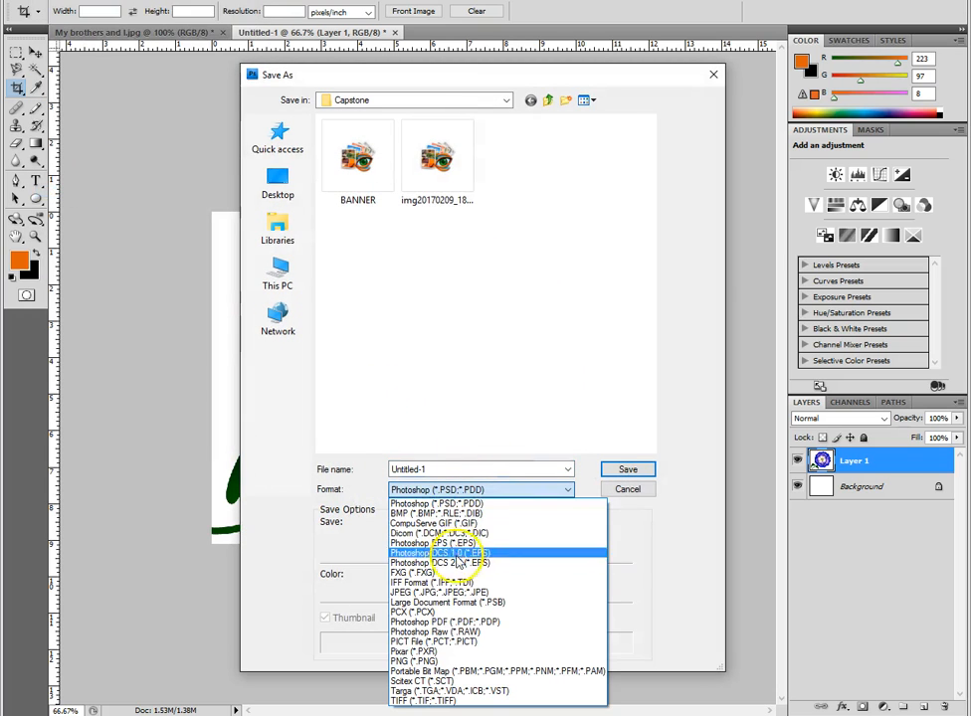
click(428, 592)
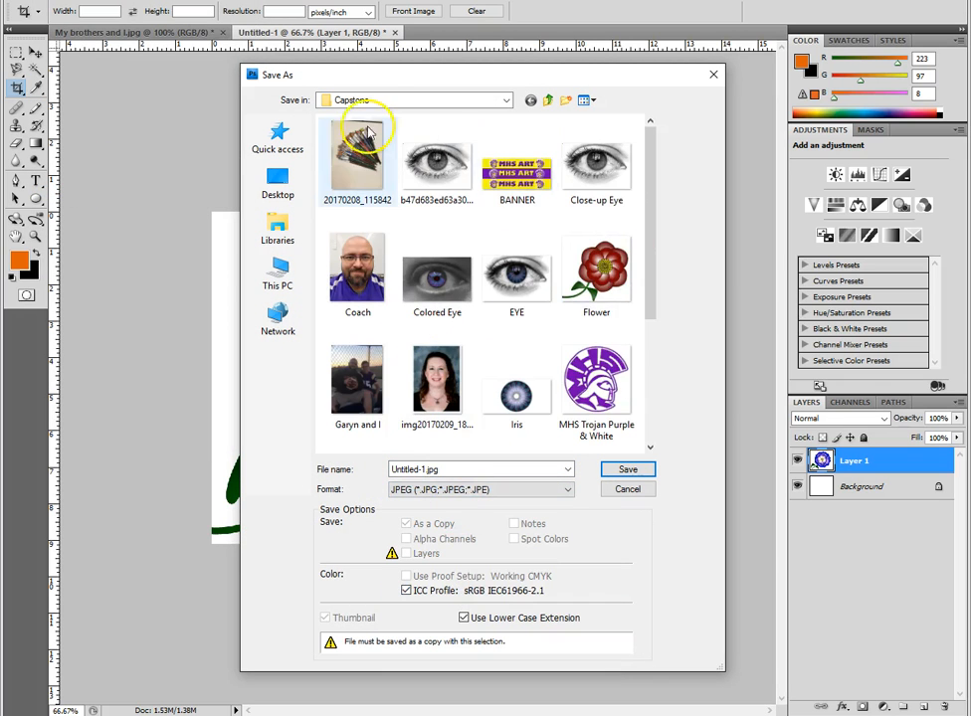
click(515, 470)
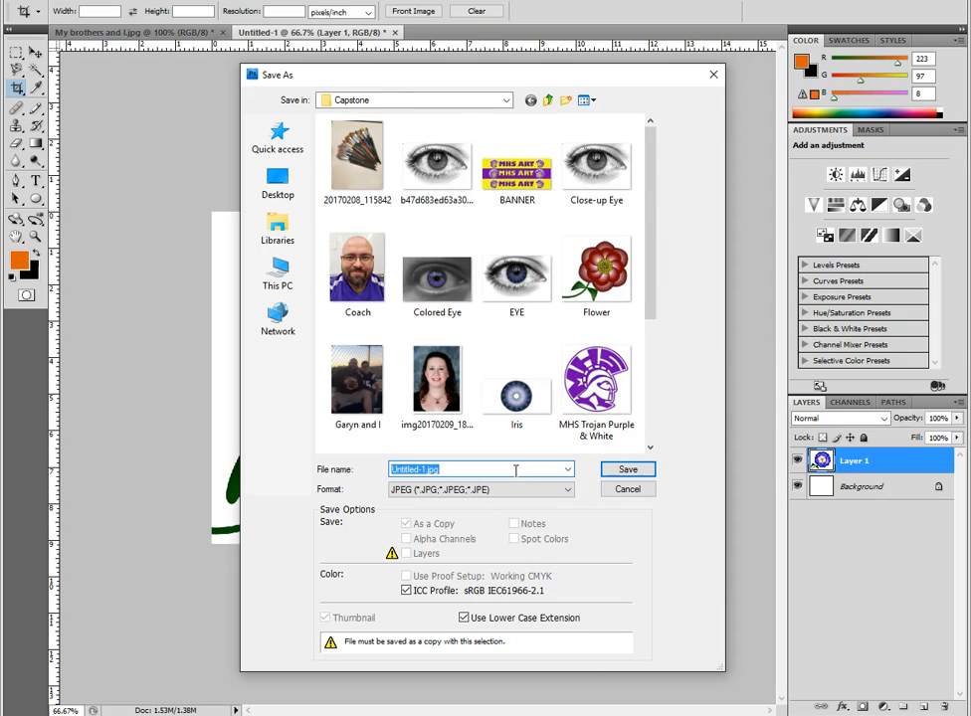
text(Flower)
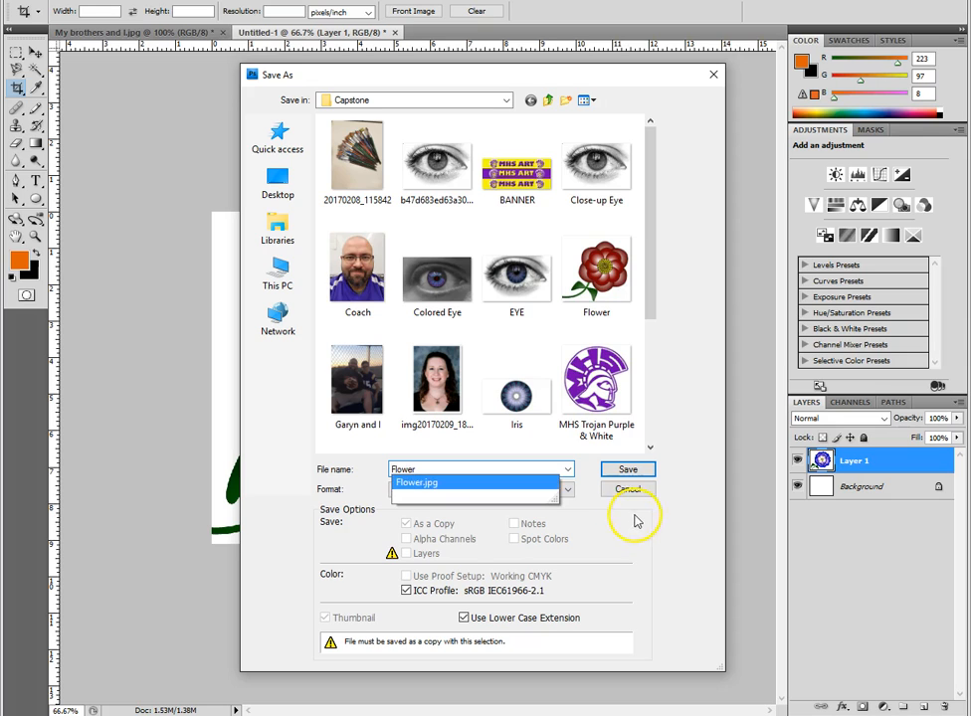
click(628, 468)
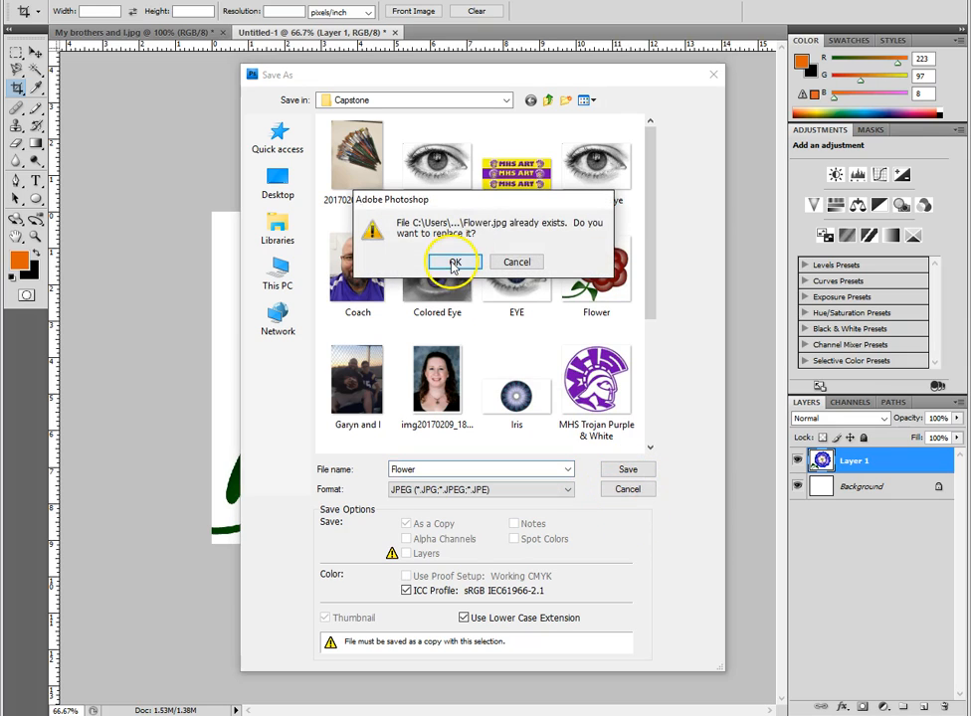
click(525, 261)
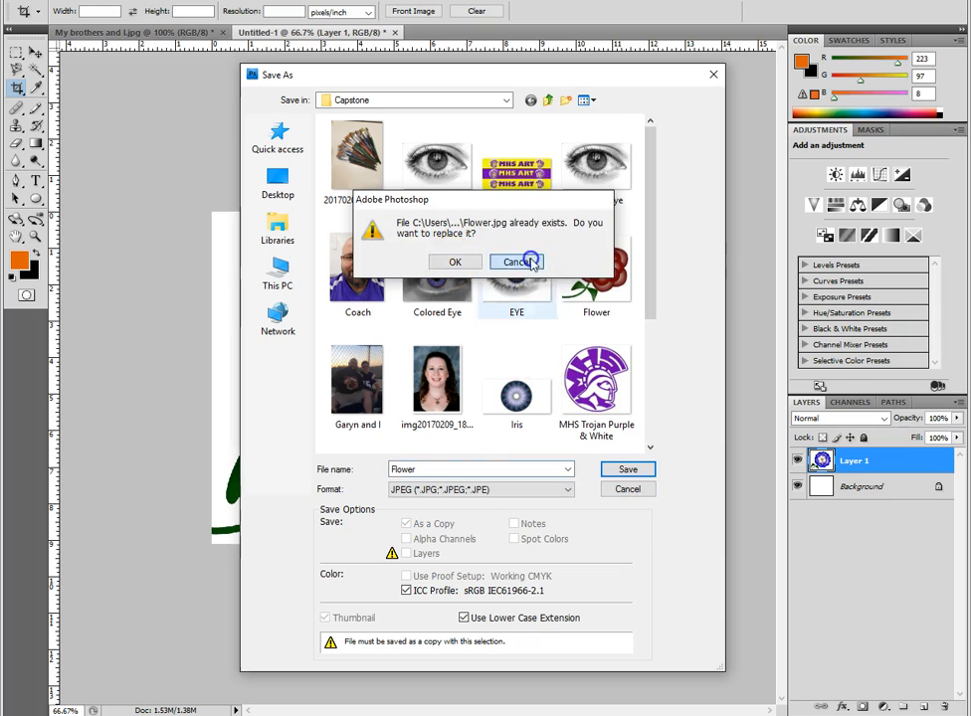
Step: Revise the Flower file name and finish saving the JPEG copy
click(449, 463)
double_click(442, 466)
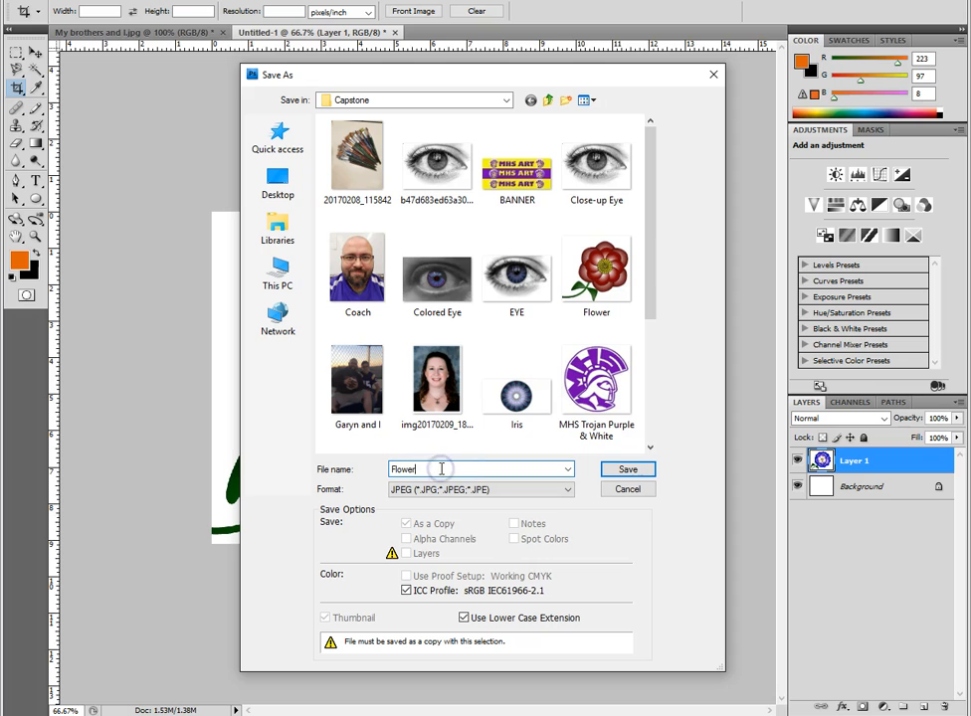
click(631, 471)
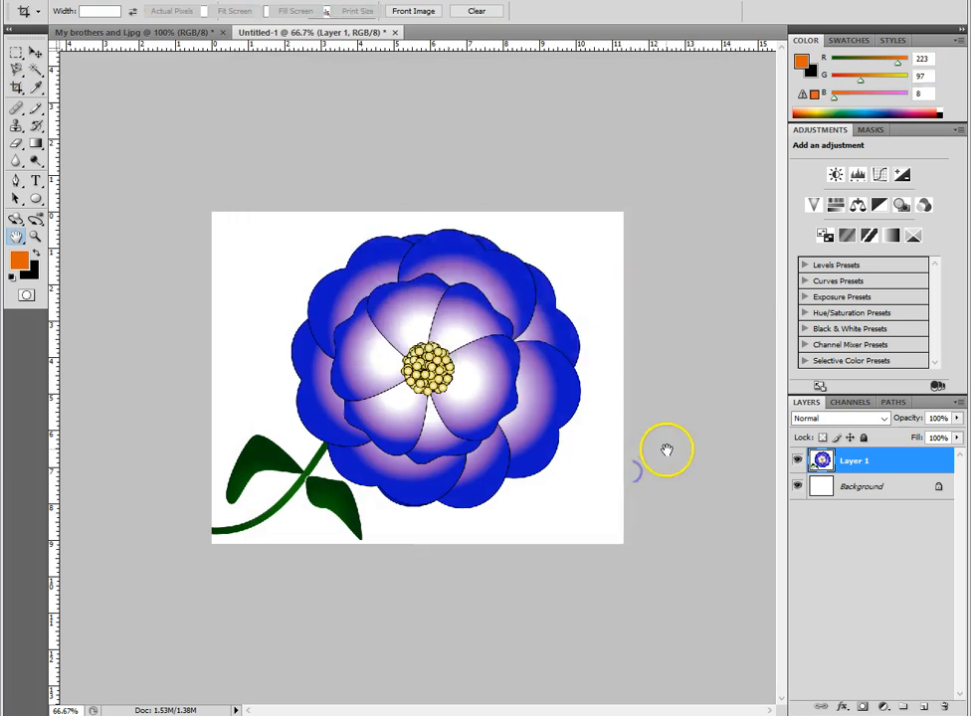
click(575, 183)
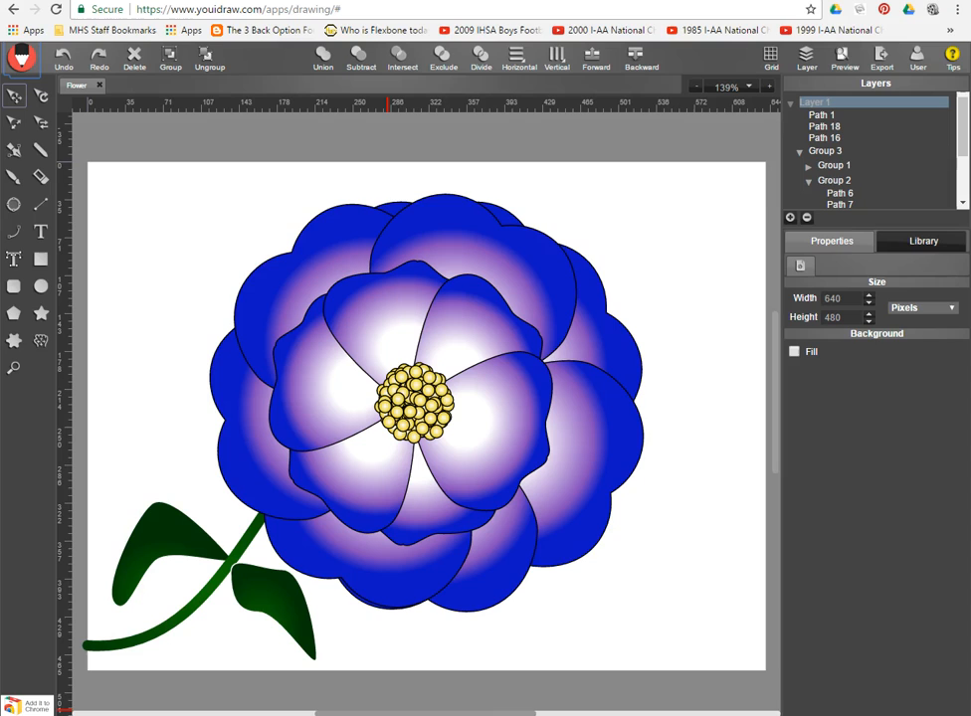
Step: Open YouiDraw's Add it to Chrome link
click(13, 706)
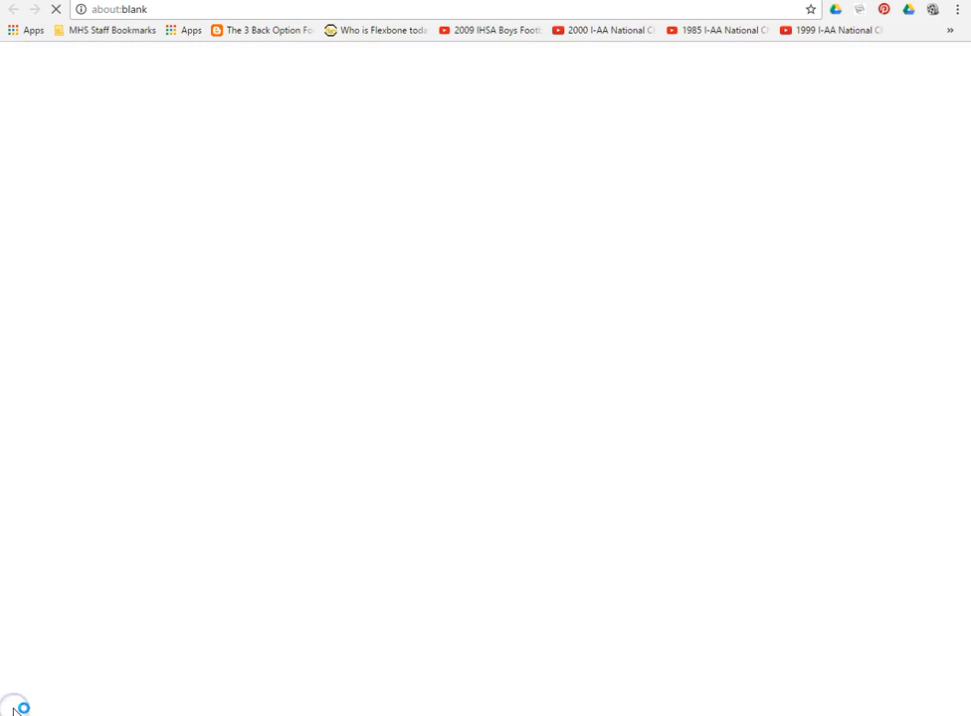